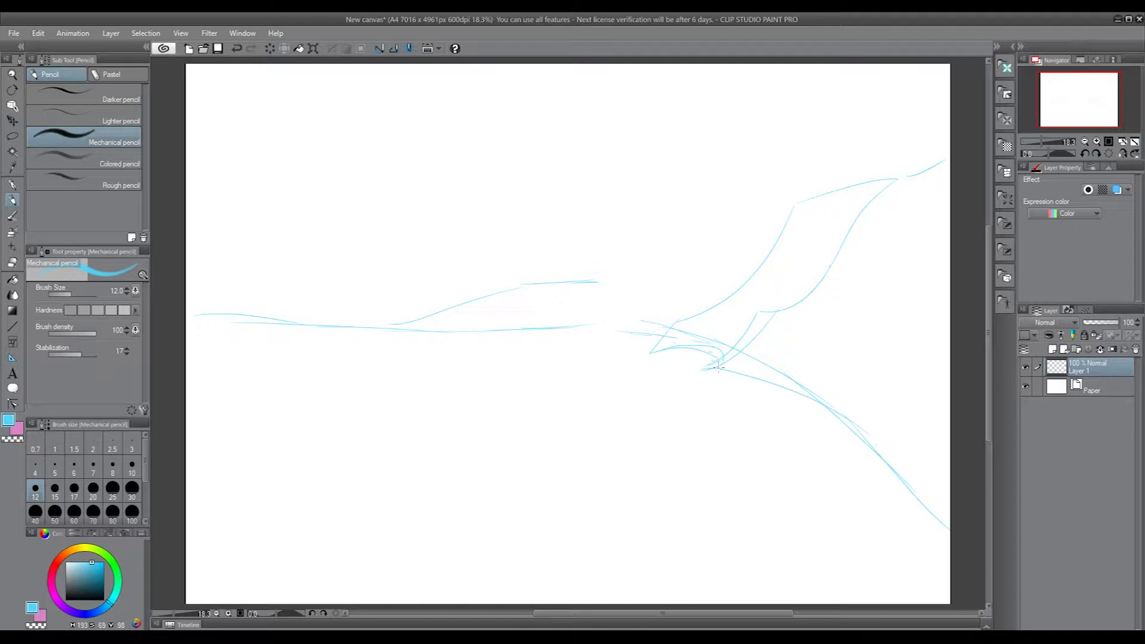
Sketch a curved hill line between the distant hill and the headland, and erase the overlapping construction lines
left_click_drag(585, 334, 738, 294)
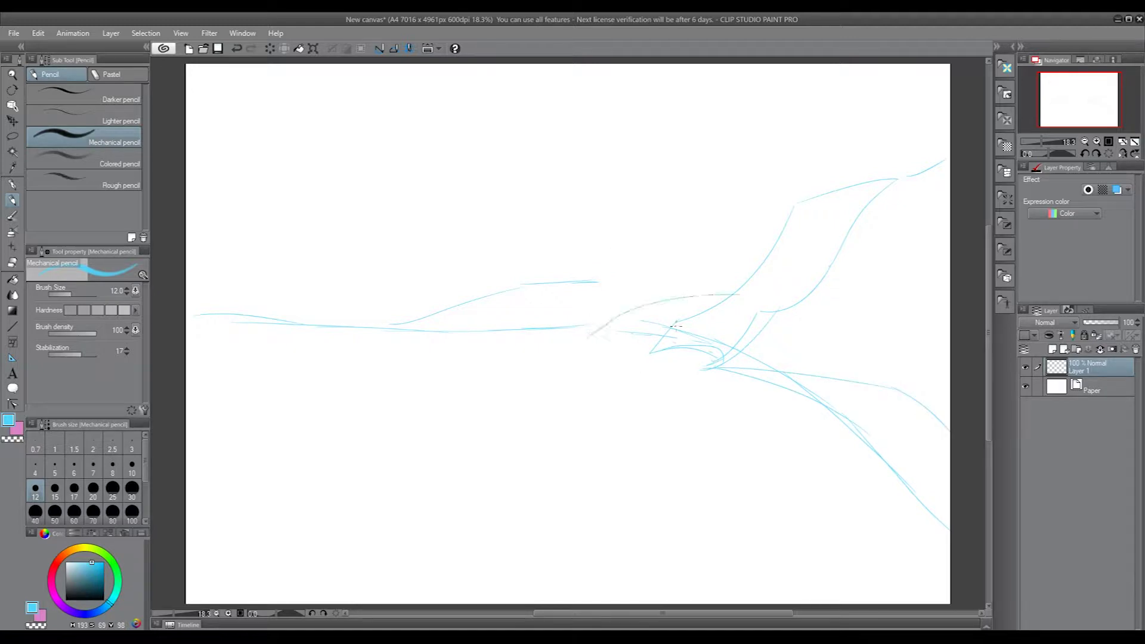
key("e")
mouse_move(653, 328)
left_mouse_down()
mouse_move(768, 362)
mouse_move(756, 359)
mouse_move(827, 414)
left_mouse_up()
key("p")
key("ctrl+z")
key("ctrl+z")
key("p")
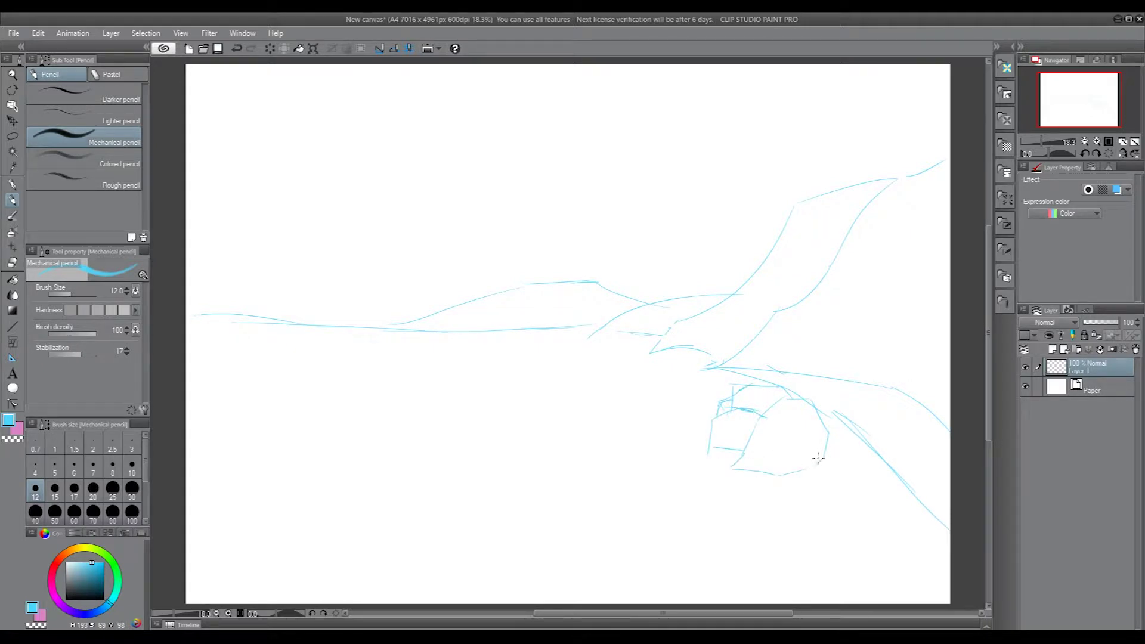
Clean up the faceted boulder below the headland and extend the near shoreline down to the canvas's lower edge
key("e")
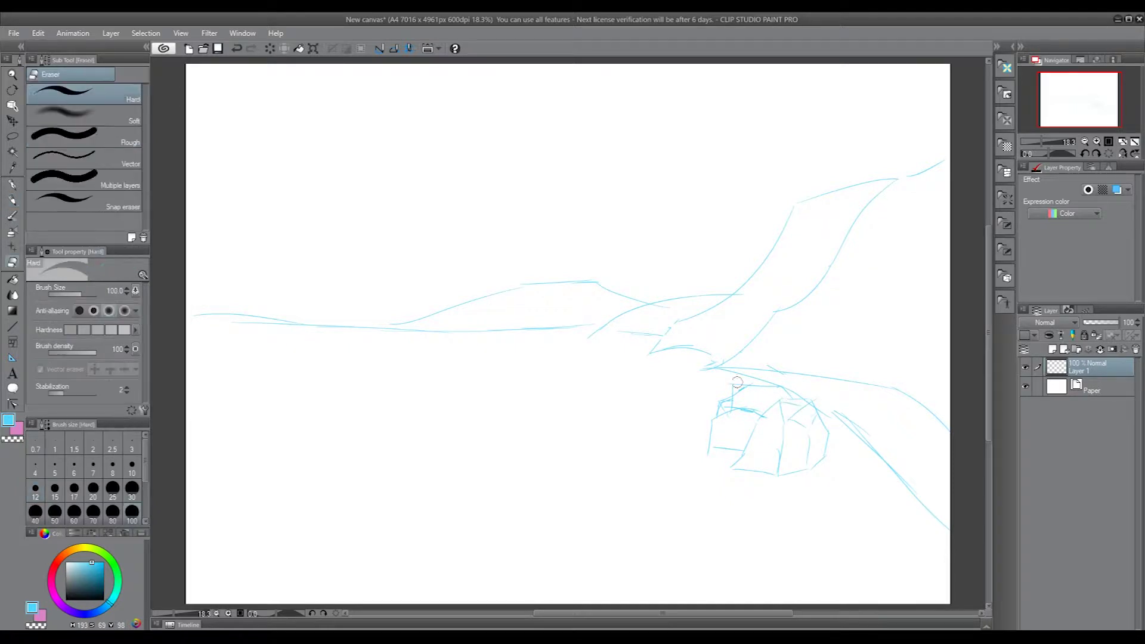
key("p")
mouse_move(396, 435)
left_mouse_down()
mouse_move(359, 415)
mouse_move(429, 394)
mouse_move(436, 374)
mouse_move(410, 439)
left_mouse_up()
left_click_drag(912, 492, 935, 604)
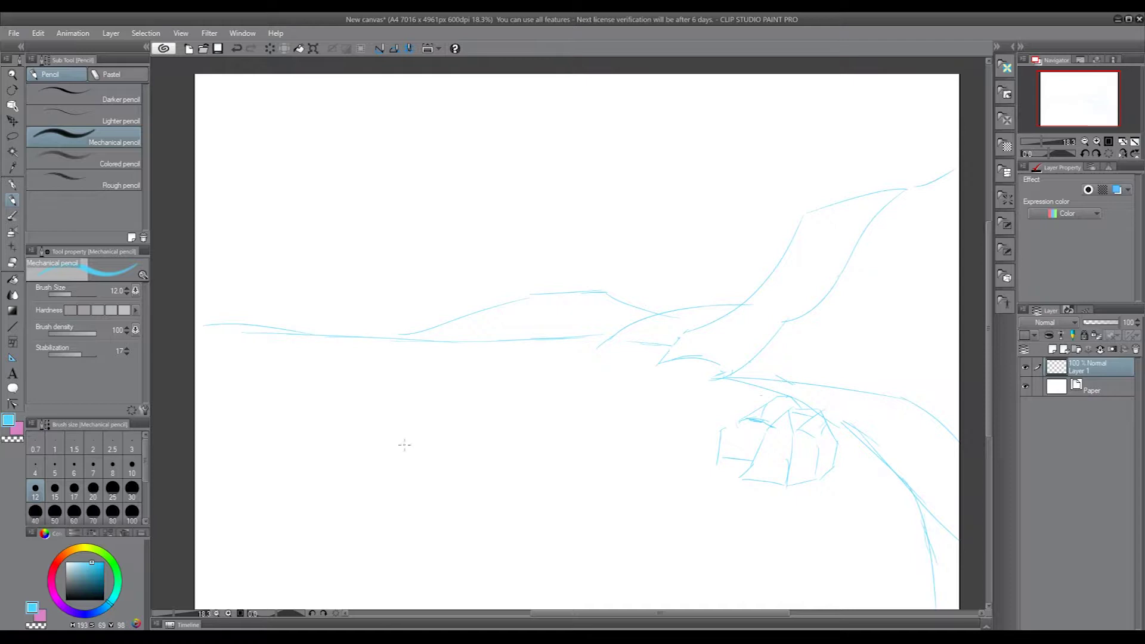
left_click_drag(341, 440, 396, 418)
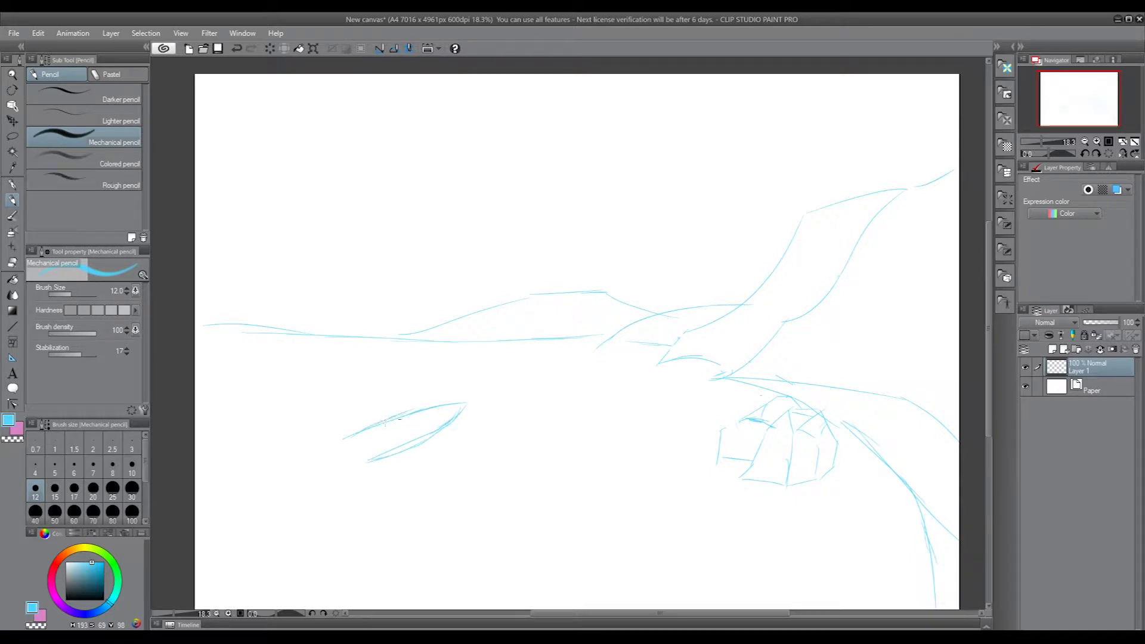
left_click_drag(342, 441, 378, 457)
left_click_drag(316, 452, 373, 458)
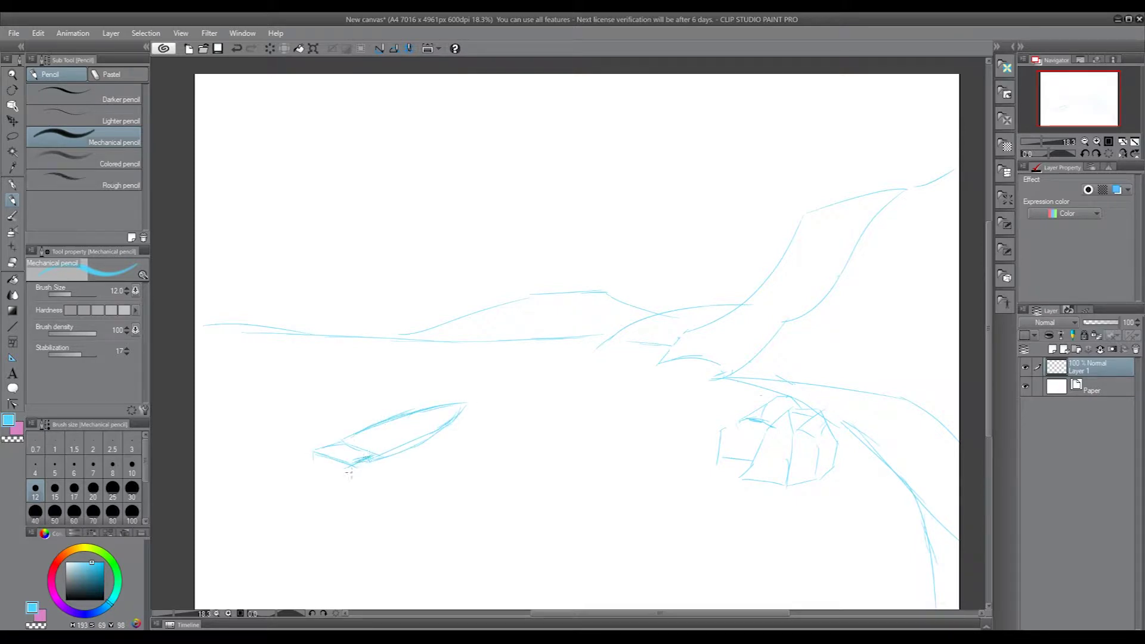
key("ctrl+z")
key("ctrl+z")
key("ctrl+z")
key("ctrl+z")
scroll(640, 337, "up", 10)
scroll(640, 337, "down", 8)
left_click_drag(450, 444, 571, 308)
mouse_move(396, 393)
left_mouse_down()
mouse_move(495, 329)
mouse_move(582, 306)
left_mouse_up()
left_click_drag(582, 315, 476, 487)
left_click_drag(420, 459, 542, 368)
left_click_drag(423, 438, 369, 484)
key("ctrl+z")
key("ctrl+z")
key("ctrl+z")
key("ctrl+z")
key("ctrl+z")
key("ctrl+z")
key("ctrl+z")
Sketch the ship's long pointed hull and its boxy stern in the water on the canvas's left half
scroll(607, 385, "down", 2)
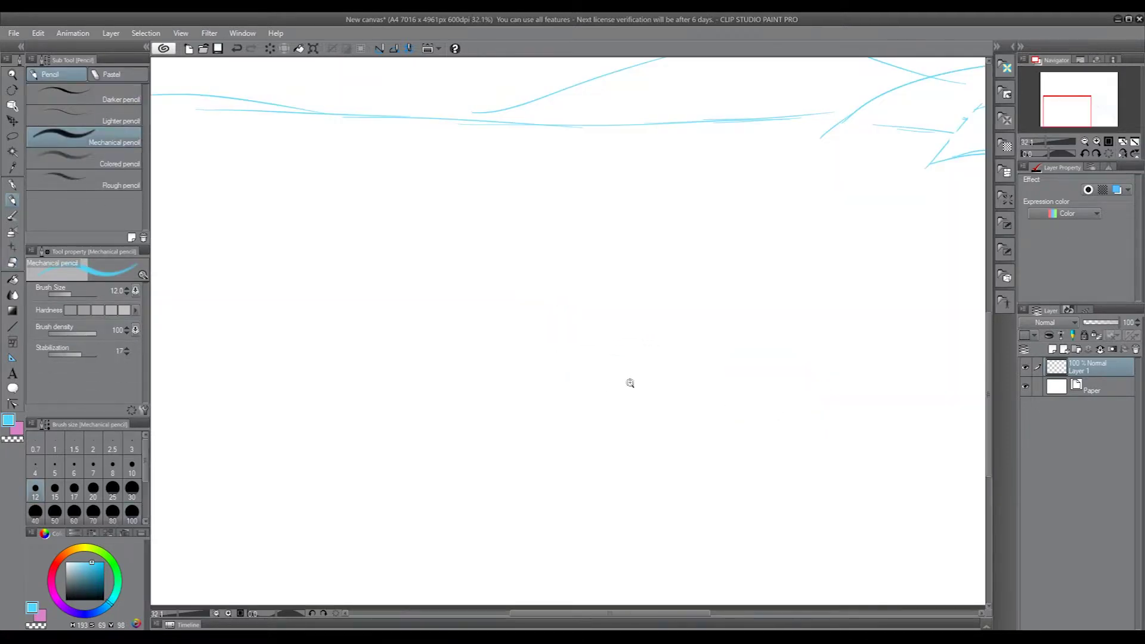
scroll(607, 385, "down", 3)
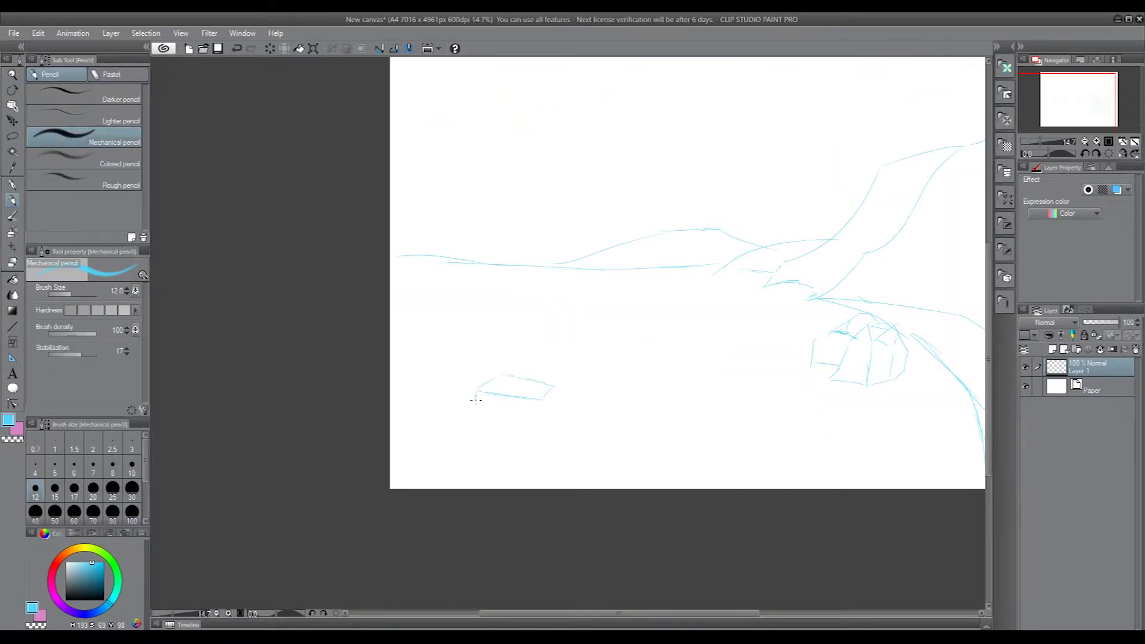
mouse_move(530, 427)
left_mouse_down()
mouse_move(657, 327)
mouse_move(587, 373)
left_mouse_up()
key("ctrl+z")
mouse_move(639, 328)
left_mouse_down()
mouse_move(540, 427)
mouse_move(569, 384)
left_mouse_up()
left_click_drag(555, 346, 650, 301)
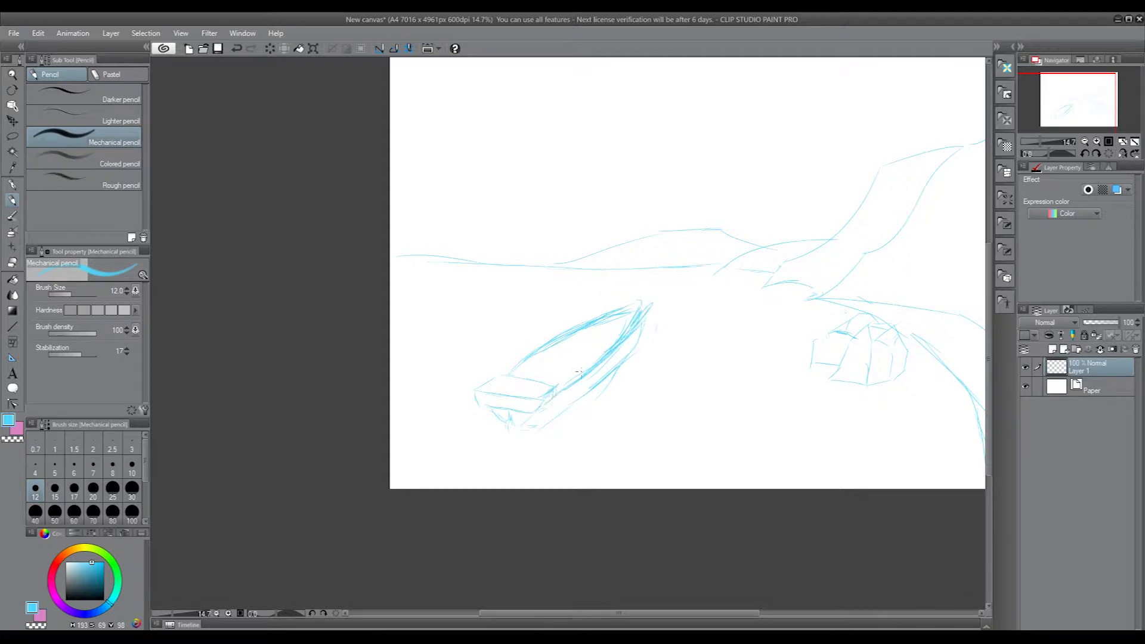
left_click_drag(637, 312, 619, 359)
Sketch two tall vertical masts rising from the hull to well above the horizon
left_click_drag(550, 354, 550, 288)
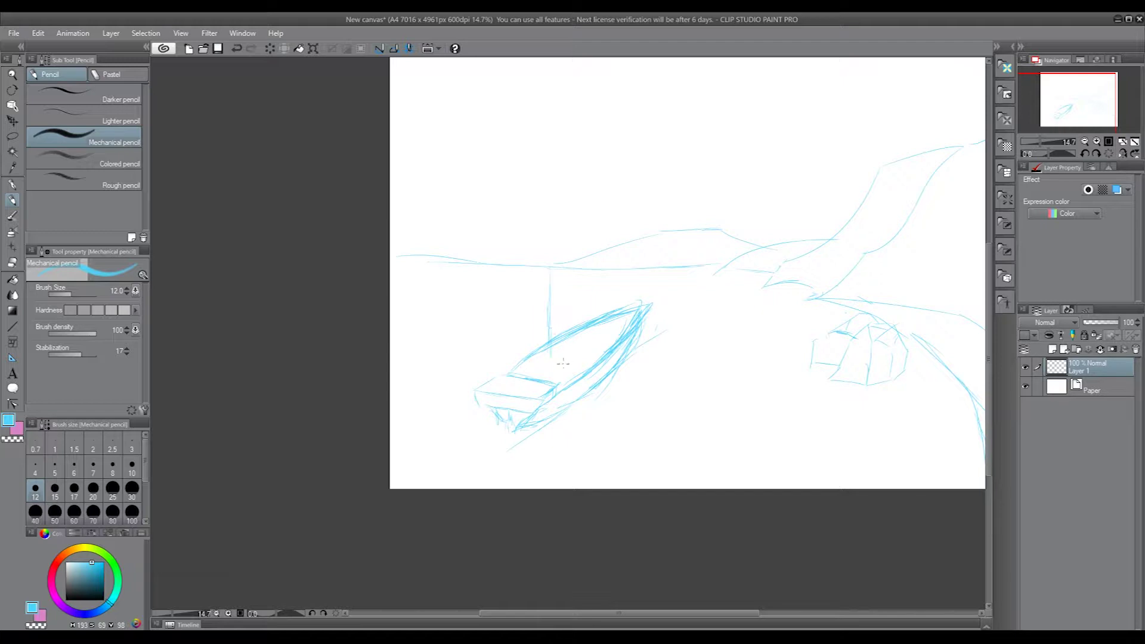
scroll(644, 238, "up", 2)
left_click_drag(579, 358, 577, 242)
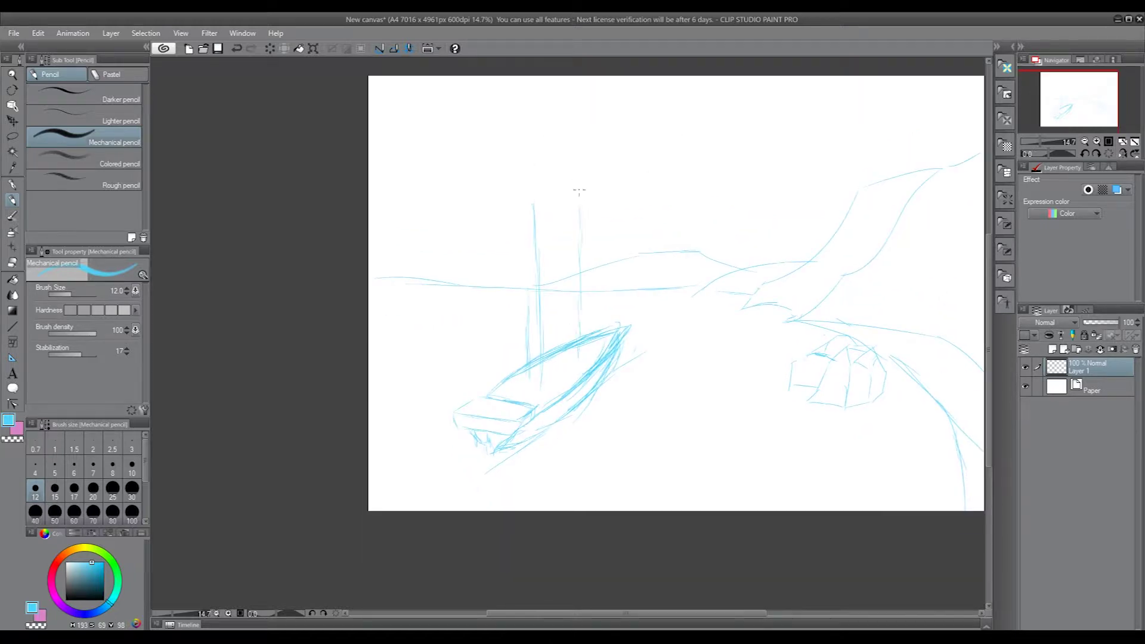
left_click_drag(543, 385, 540, 199)
left_click_drag(579, 358, 583, 192)
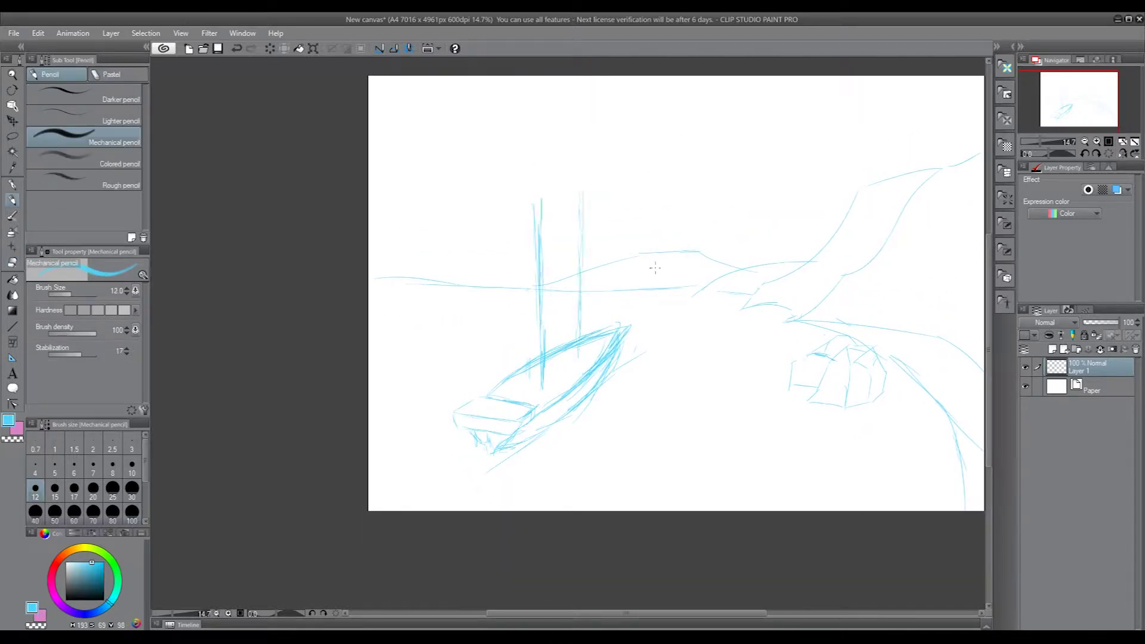
Sketch the lowest sail across the masts just above the deck, with curved side and lower edges
mouse_move(493, 290)
left_mouse_down()
mouse_move(588, 296)
mouse_move(547, 296)
mouse_move(574, 307)
left_mouse_up()
key("e")
key("p")
left_click_drag(511, 324, 570, 337)
key("e")
key("p")
left_click_drag(495, 365, 571, 383)
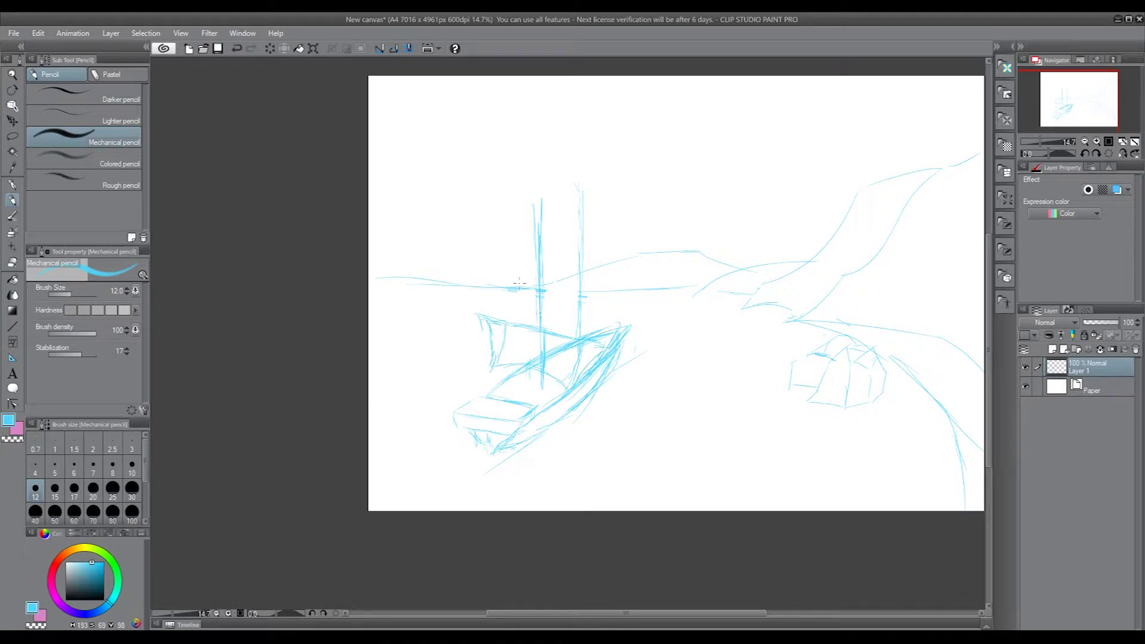
Sketch the middle sail above the lowest one, and erase the hull lines crossing the lowest sail
left_click_drag(506, 260, 597, 277)
key("e")
left_click_drag(540, 357, 575, 346)
key("p")
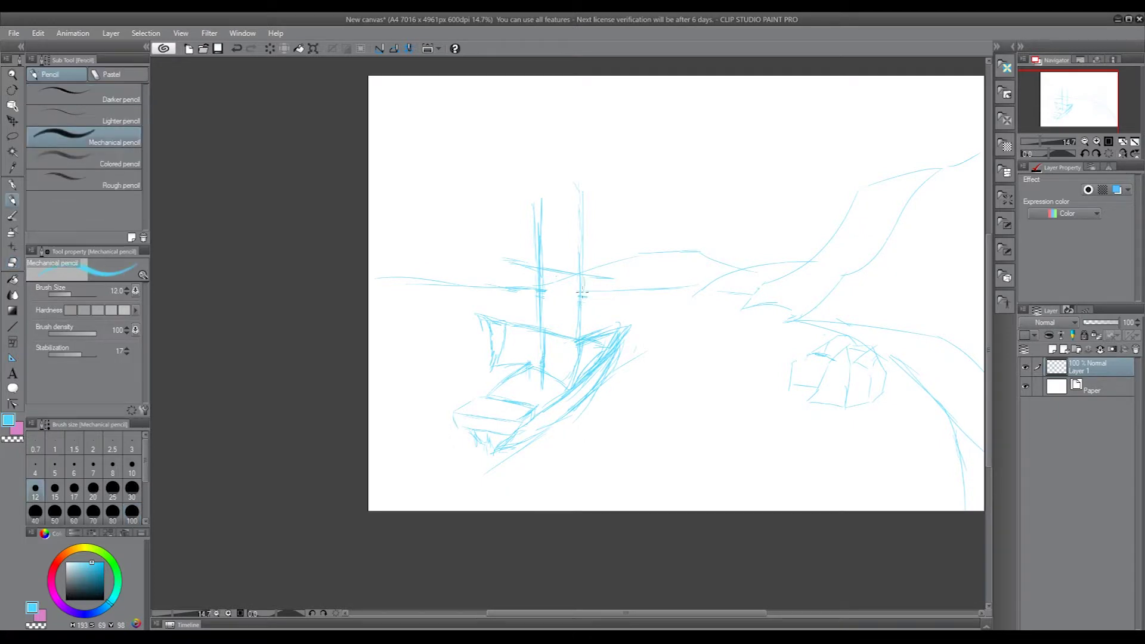
left_click_drag(508, 279, 570, 315)
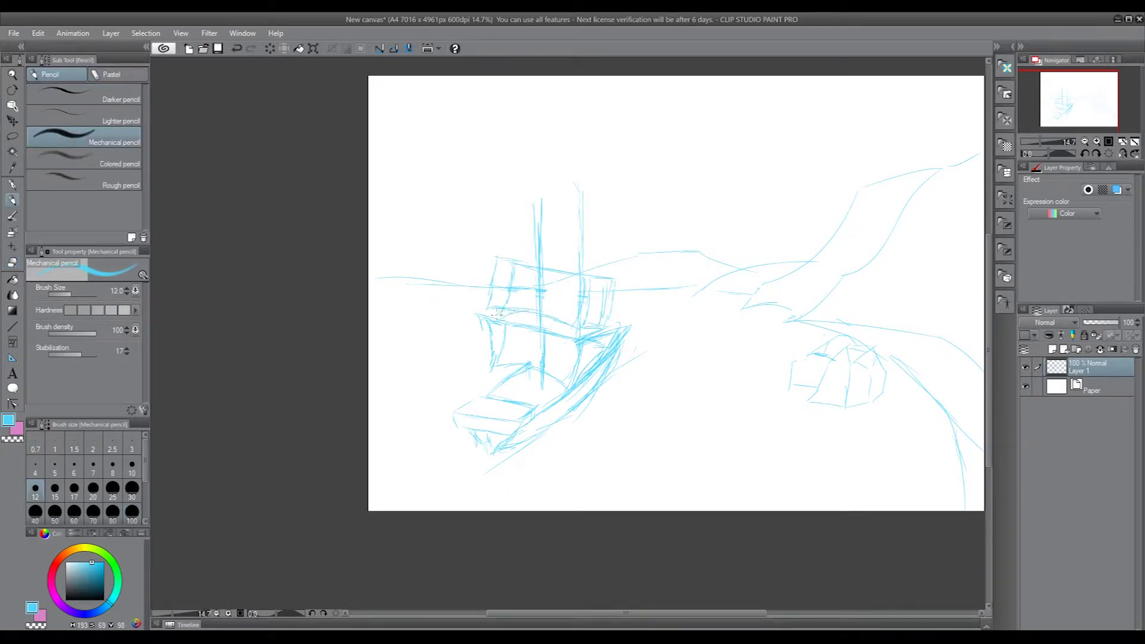
Erase the rear mast and horizon lines inside the middle sail, and sketch a smaller top sail above it
key("e")
left_click_drag(576, 315, 581, 282)
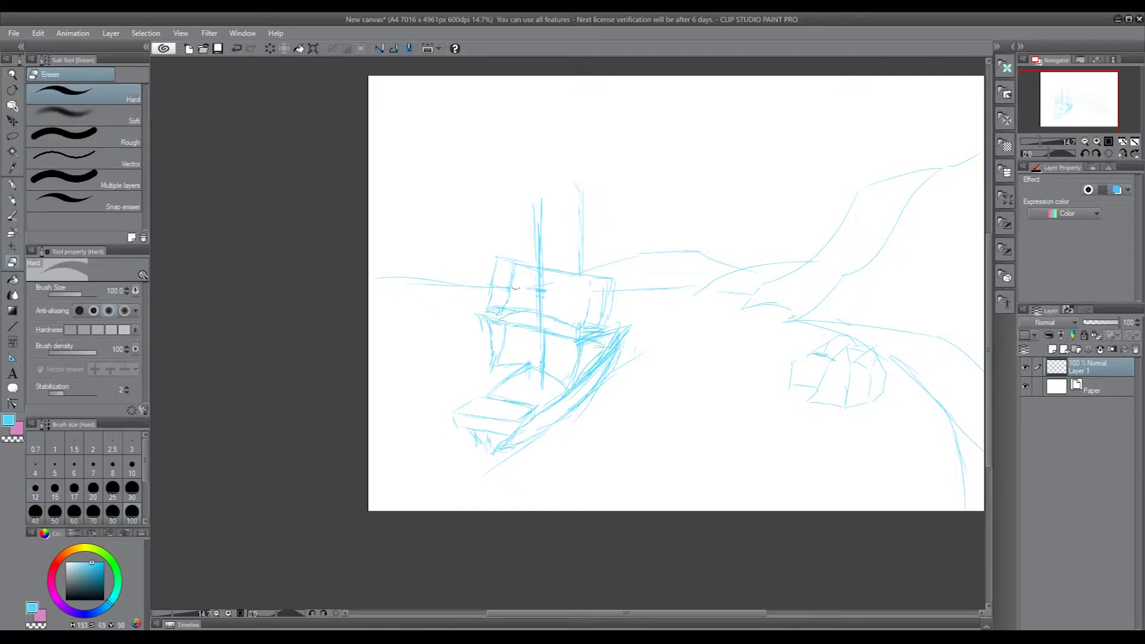
key("p")
left_click_drag(512, 267, 581, 272)
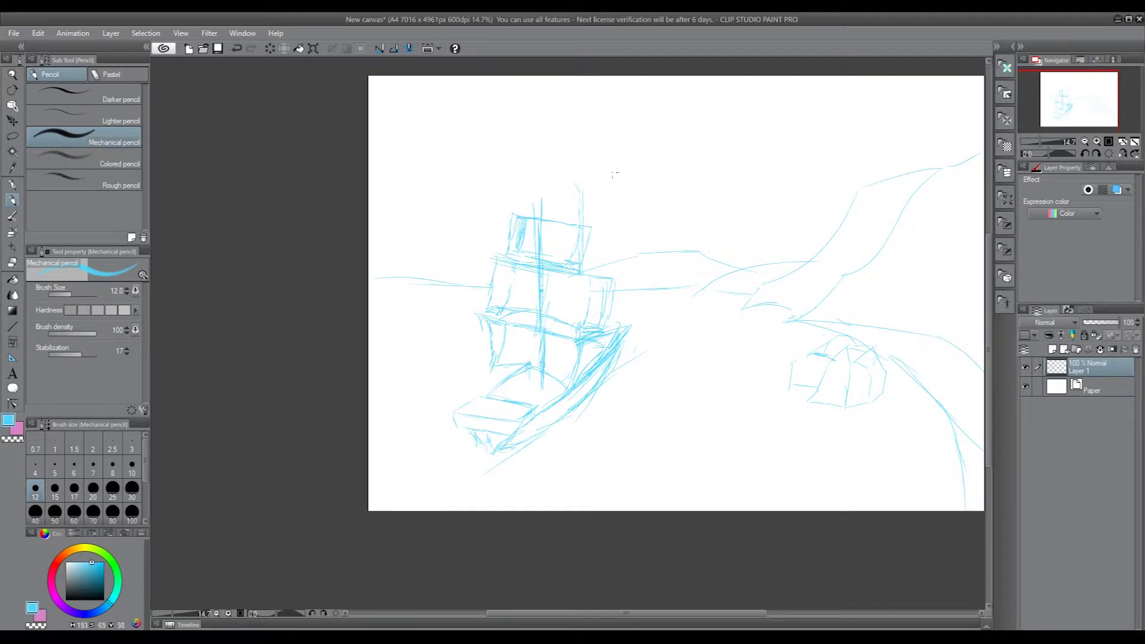
Sketch a small flag at the tip of the front mast and erase the stray lines around it
left_click_drag(535, 215, 541, 192)
key("e")
mouse_move(522, 232)
left_mouse_down()
mouse_move(587, 245)
mouse_move(549, 306)
mouse_move(619, 299)
mouse_move(541, 193)
left_mouse_up()
key("p")
Erase the hull's pointed far end and sketch the rear mast's sails peeking out behind the front ones
key("e")
mouse_move(590, 334)
left_mouse_down()
mouse_move(625, 333)
mouse_move(635, 358)
left_mouse_up()
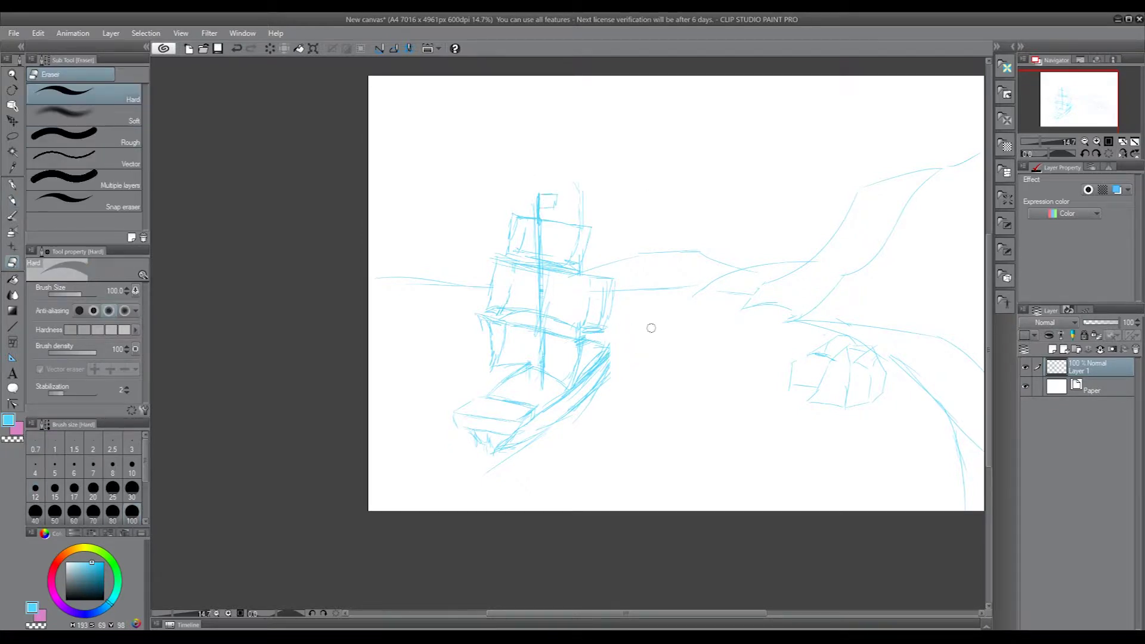
key("p")
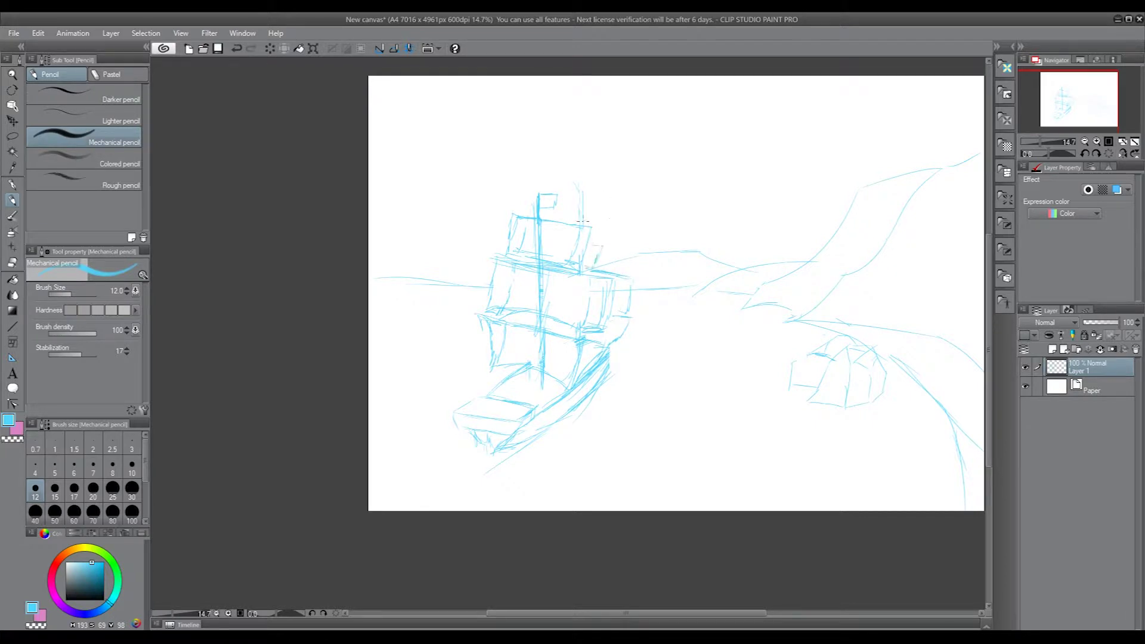
key("e")
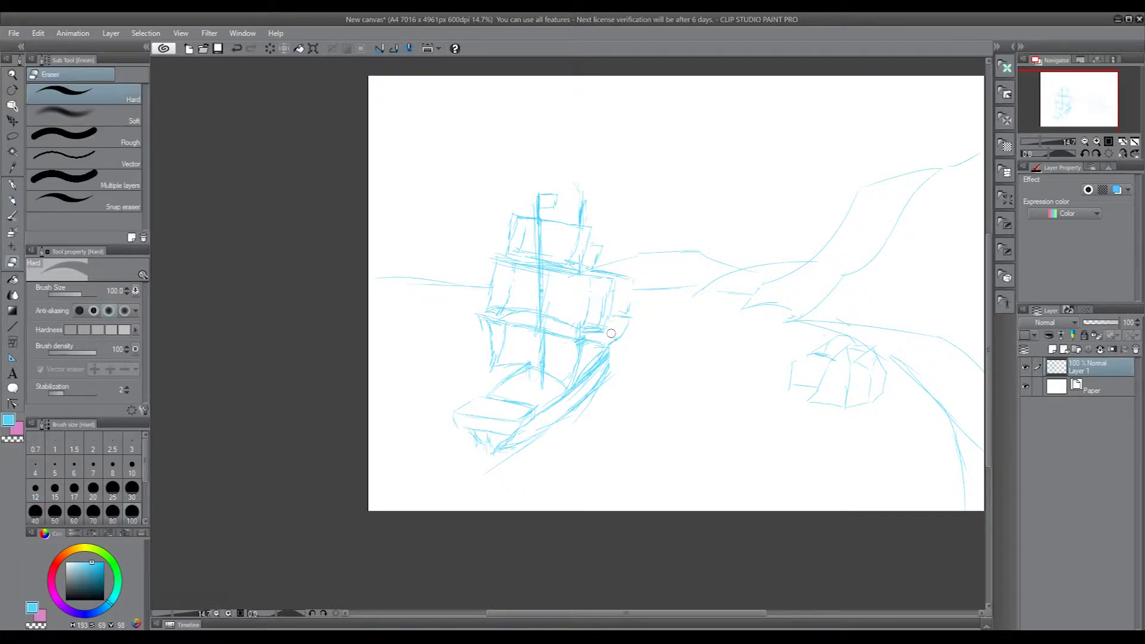
Reinforce the outlines of the ship's front sails and rear sails with additional pencil strokes
scroll(634, 347, "up", 3)
key("p")
left_click_drag(467, 429, 511, 399)
left_click_drag(469, 199, 641, 220)
mouse_move(492, 111)
left_mouse_down()
mouse_move(480, 173)
mouse_move(500, 174)
mouse_move(432, 277)
left_mouse_up()
left_click_drag(495, 212, 468, 281)
left_click_drag(534, 152, 495, 180)
left_click_drag(657, 287, 614, 341)
mouse_move(677, 264)
left_mouse_down()
mouse_move(667, 316)
mouse_move(636, 314)
left_mouse_up()
left_click_drag(621, 317, 640, 329)
left_click_drag(636, 325, 626, 374)
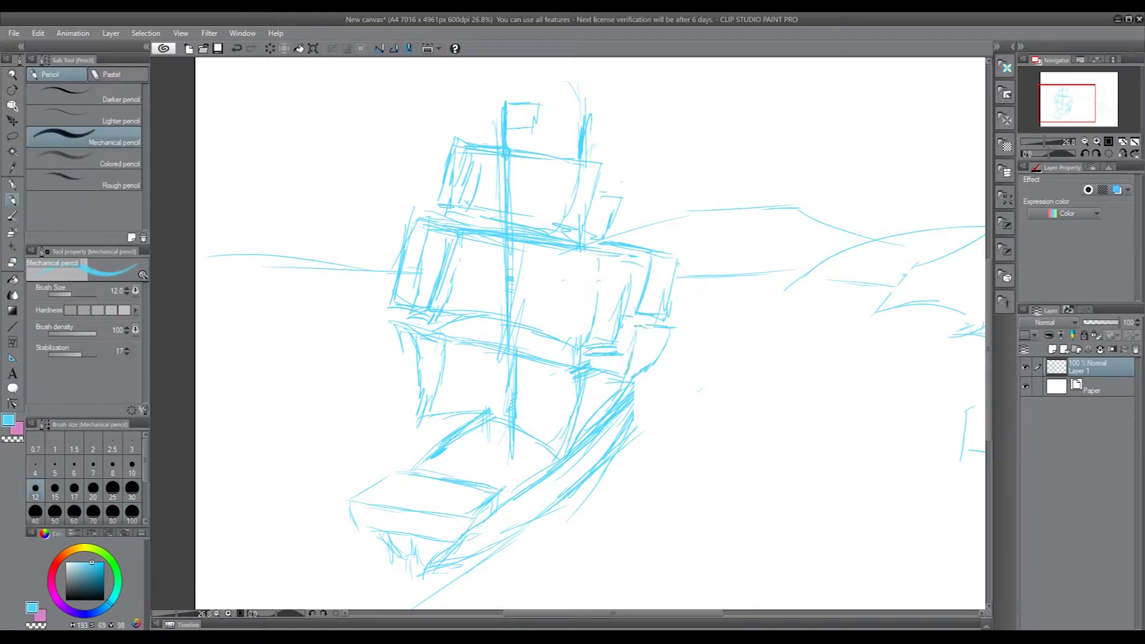
Add a crow's nest to the rear mast and darken the outlines of the hull and stern
left_click_drag(529, 346, 495, 427)
mouse_move(522, 232)
left_mouse_down()
mouse_move(588, 233)
mouse_move(566, 233)
left_mouse_up()
left_click_drag(697, 360, 691, 201)
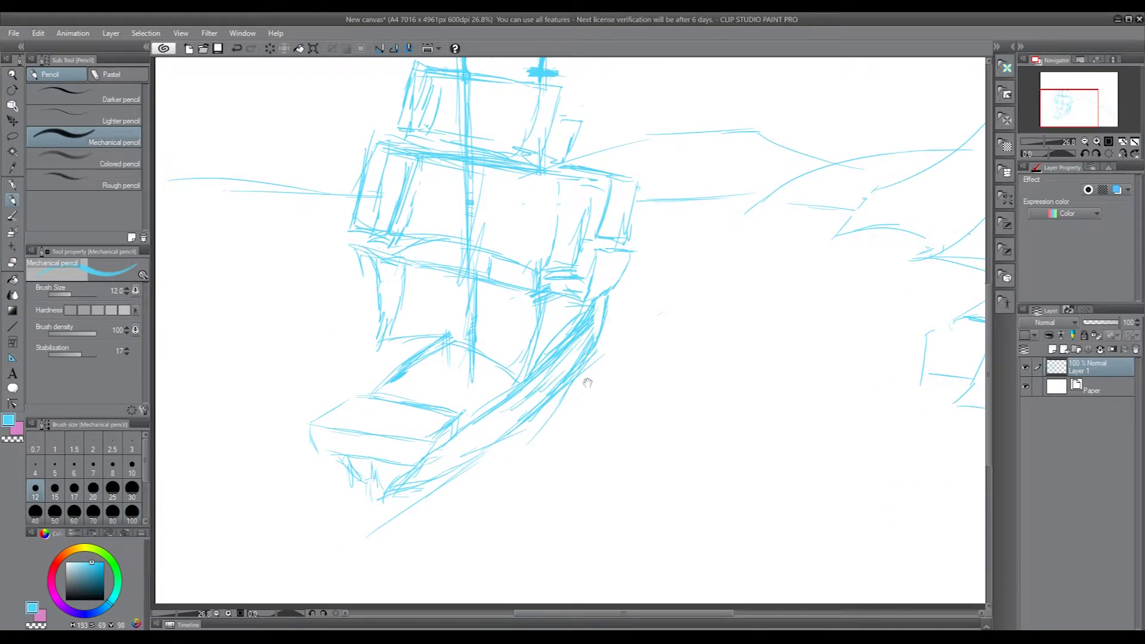
scroll(685, 307, "down", 4)
left_click_drag(270, 388, 508, 407)
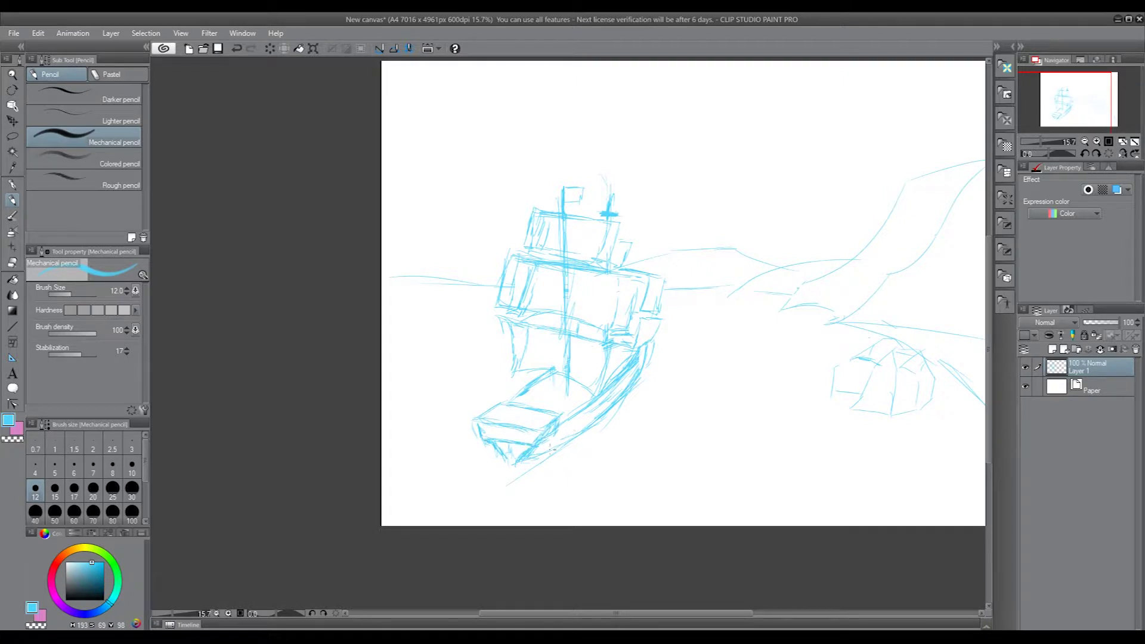
left_click_drag(577, 442, 661, 442)
Reinforce the outlines of the headland, the hills behind it and the curving shoreline
left_click_drag(886, 207, 426, 338)
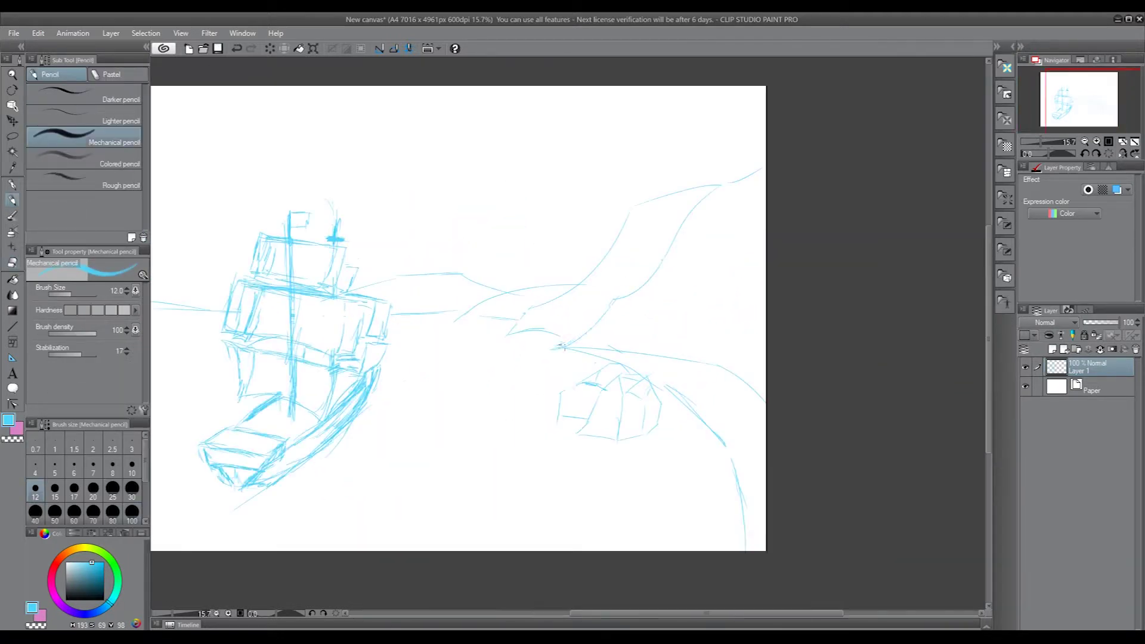
mouse_move(507, 334)
left_mouse_down()
mouse_move(626, 224)
mouse_move(737, 185)
left_mouse_up()
left_click_drag(595, 273, 491, 319)
left_click_drag(665, 389, 722, 456)
left_click_drag(718, 453, 733, 504)
left_click_drag(645, 352, 764, 411)
Reinforce the boulder's outline and facets, and go over the distant hill's contour
left_click_drag(568, 388, 554, 418)
left_click_drag(614, 381, 557, 411)
left_click_drag(600, 399, 573, 435)
left_click_drag(662, 371, 624, 428)
mouse_move(623, 392)
left_mouse_down()
mouse_move(612, 440)
mouse_move(633, 372)
left_mouse_up()
left_click_drag(626, 393, 645, 382)
left_click_drag(609, 365, 595, 381)
left_click_drag(623, 375, 644, 379)
left_click_drag(357, 287, 480, 275)
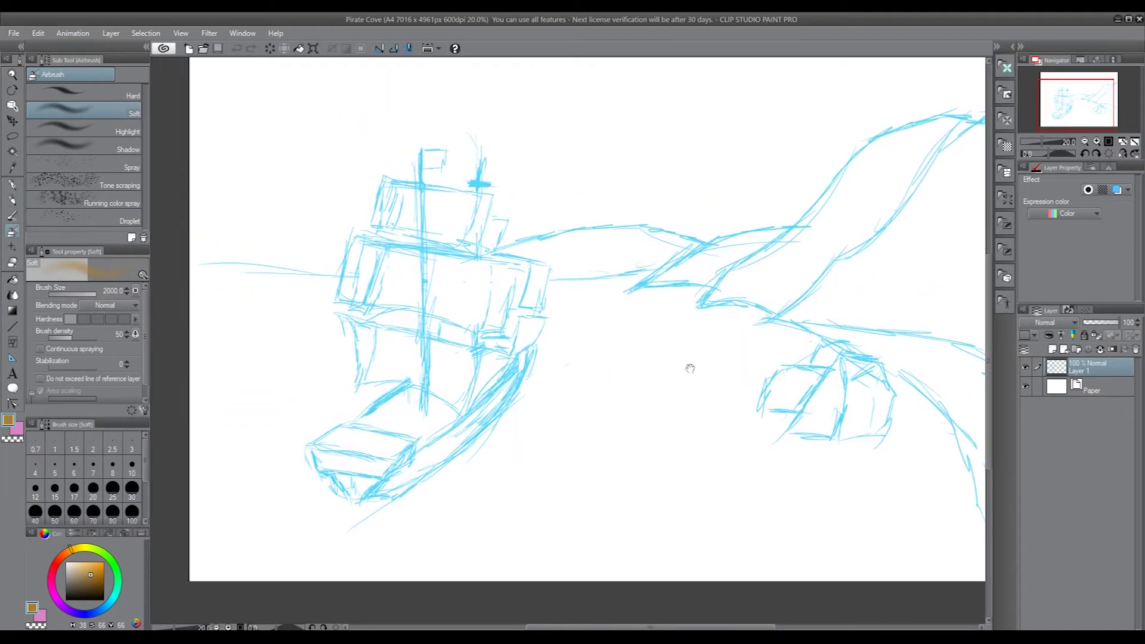
Lasso the whole ship and transform it to 55% width and 53% height, rotated -4.2°, near the canvas's left side
left_click_drag(702, 359, 708, 338)
key("m")
left_click_drag(525, 453, 596, 325)
left_click(483, 505)
left_click_drag(483, 495, 445, 439)
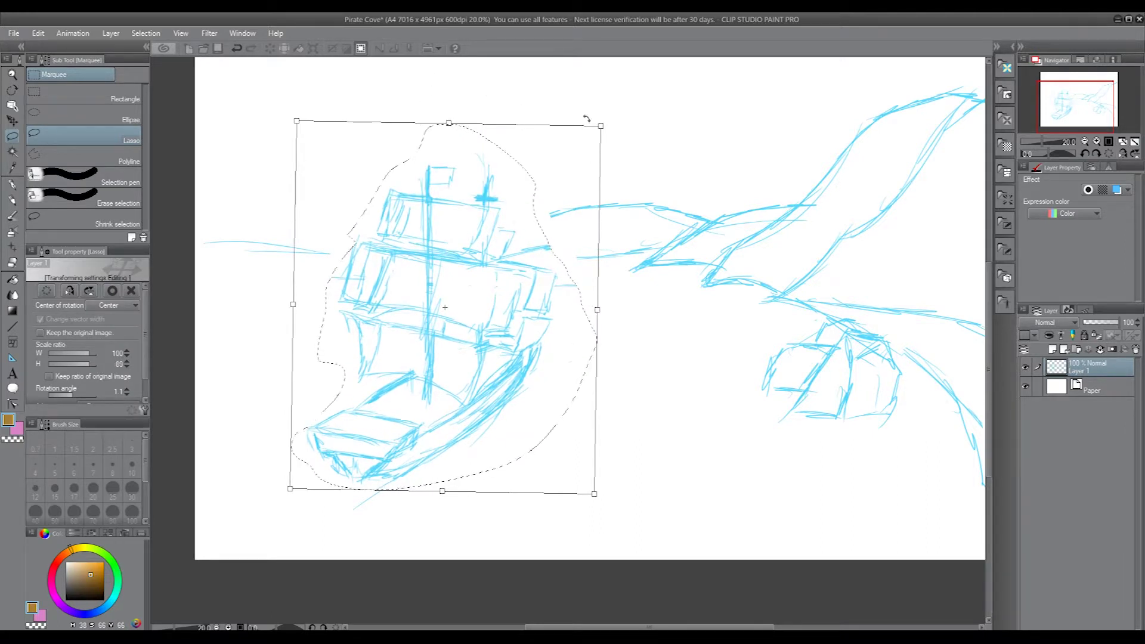
left_click_drag(585, 115, 596, 128)
left_click_drag(586, 302, 391, 286)
left_click_drag(307, 95, 294, 258)
left_click_drag(317, 364, 361, 323)
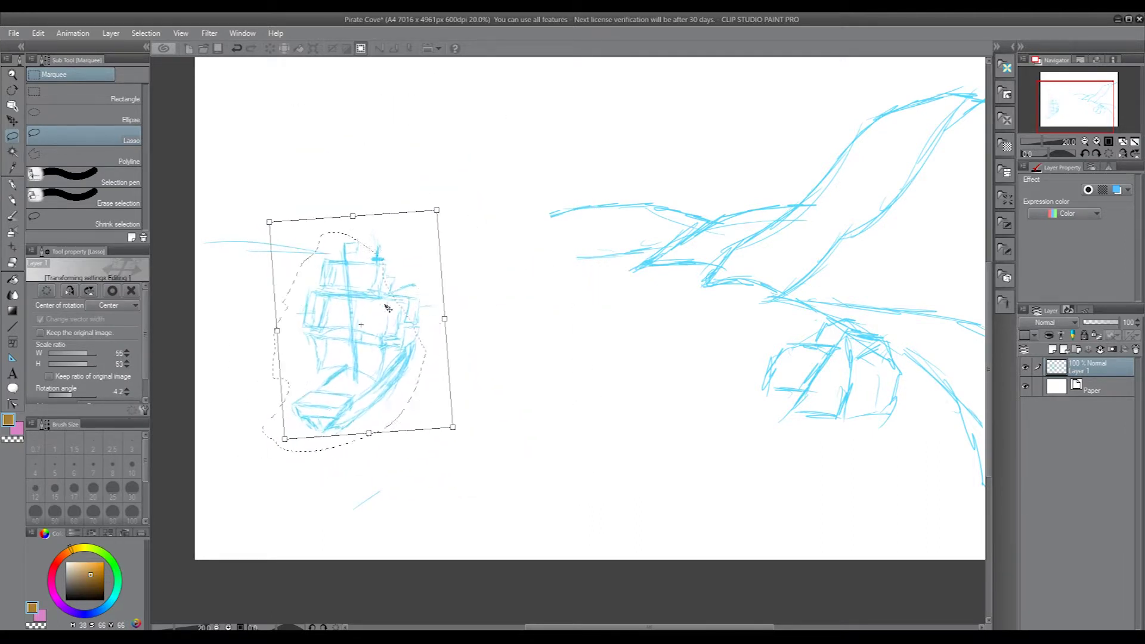
key("Return")
Lasso the ship's stern and enlarge it to 134% width and 131% height, rotated -1.7°
mouse_move(301, 384)
left_mouse_down()
mouse_move(346, 413)
mouse_move(281, 364)
left_mouse_up()
key("ctrl+t")
left_click_drag(393, 388, 477, 371)
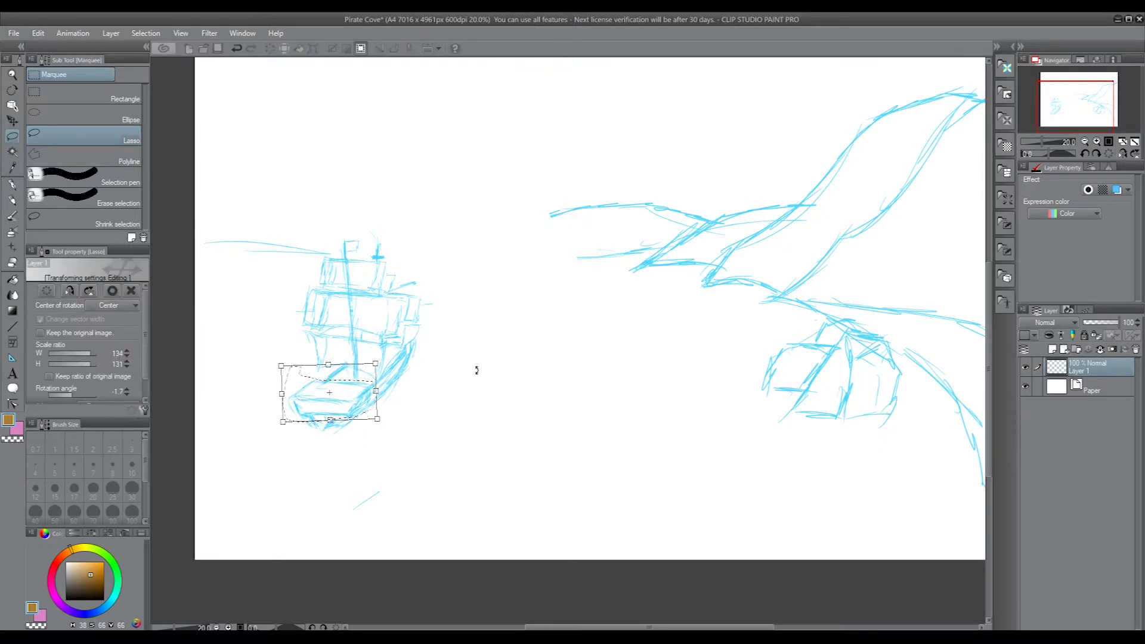
key("Return")
Redraw the horizon on both sides of the ship with the size 6 pencil in the sketch blue, and erase the old horizon line
scroll(491, 330, "up", 2)
key("p")
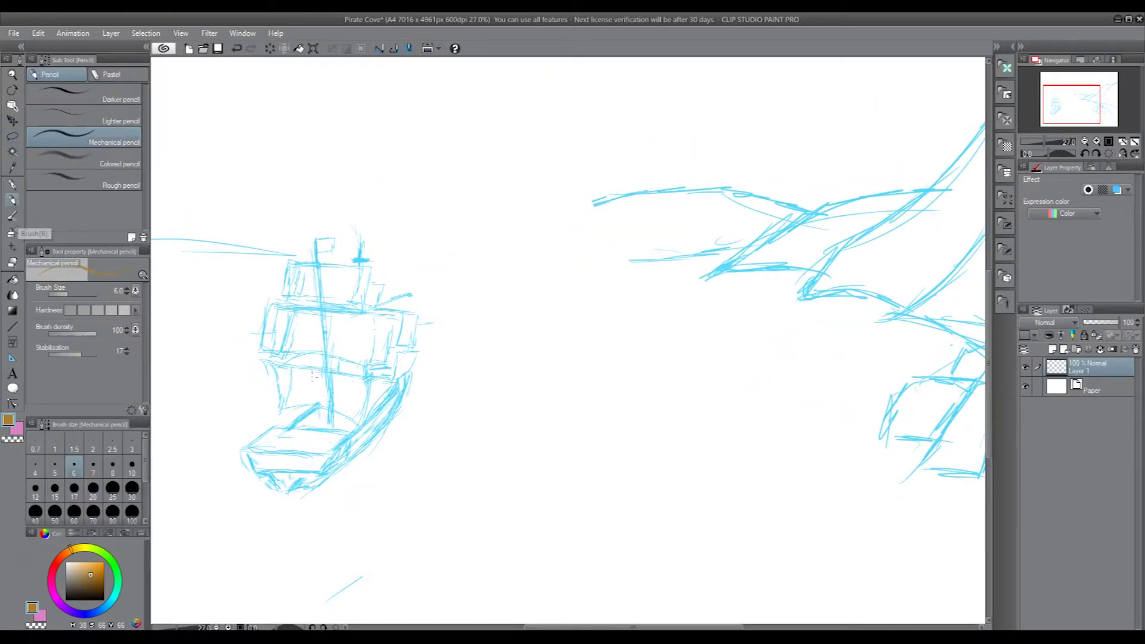
left_click(364, 228, "alt")
mouse_move(180, 255)
left_mouse_down()
mouse_move(530, 253)
mouse_move(346, 306)
mouse_move(321, 114)
left_mouse_up()
scroll(583, 435, "down", 1)
scroll(583, 435, "down", 2)
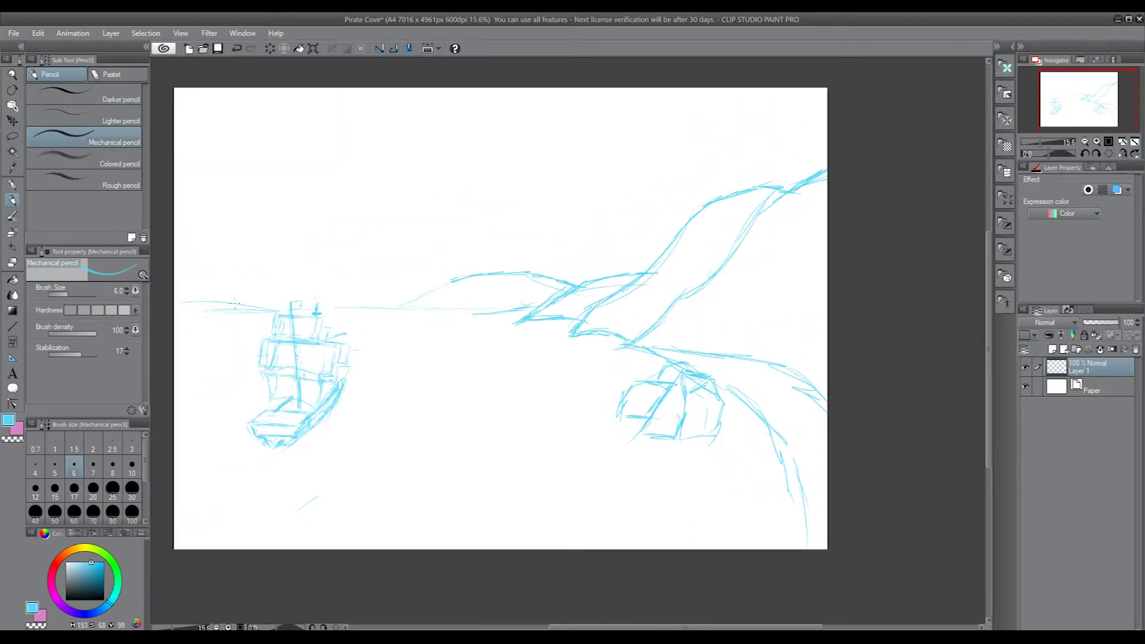
key("e")
Add a new layer beneath the sketch and fill it entirely with very light grey
key("ctrl+shift+n")
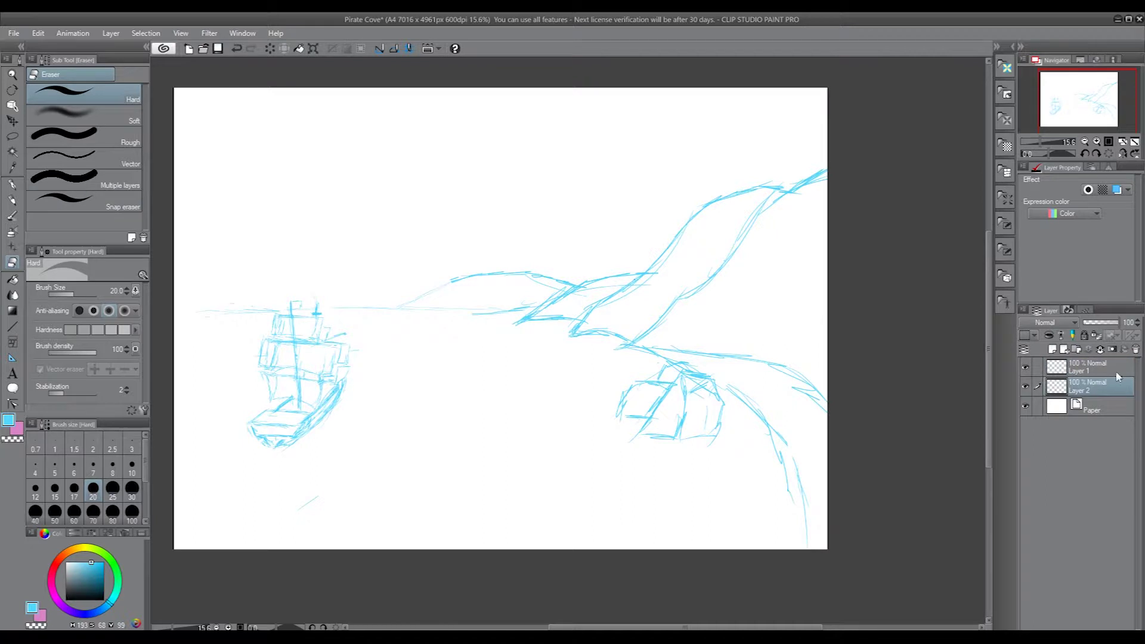
key("g")
left_click(553, 381)
left_click(58, 559)
left_click(65, 568)
left_click(511, 433)
Add another layer below the sketch and paint the nearest headland slope dark green with the Oil paint brush at size 50
key("ctrl+shift+n")
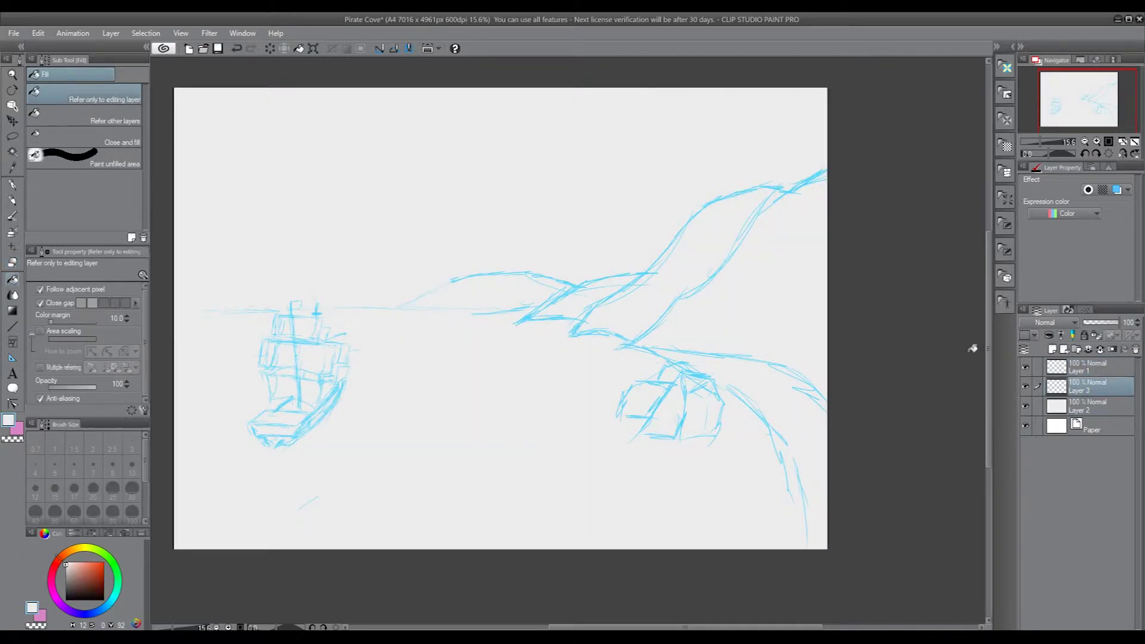
scroll(669, 485, "down", 1)
key("b")
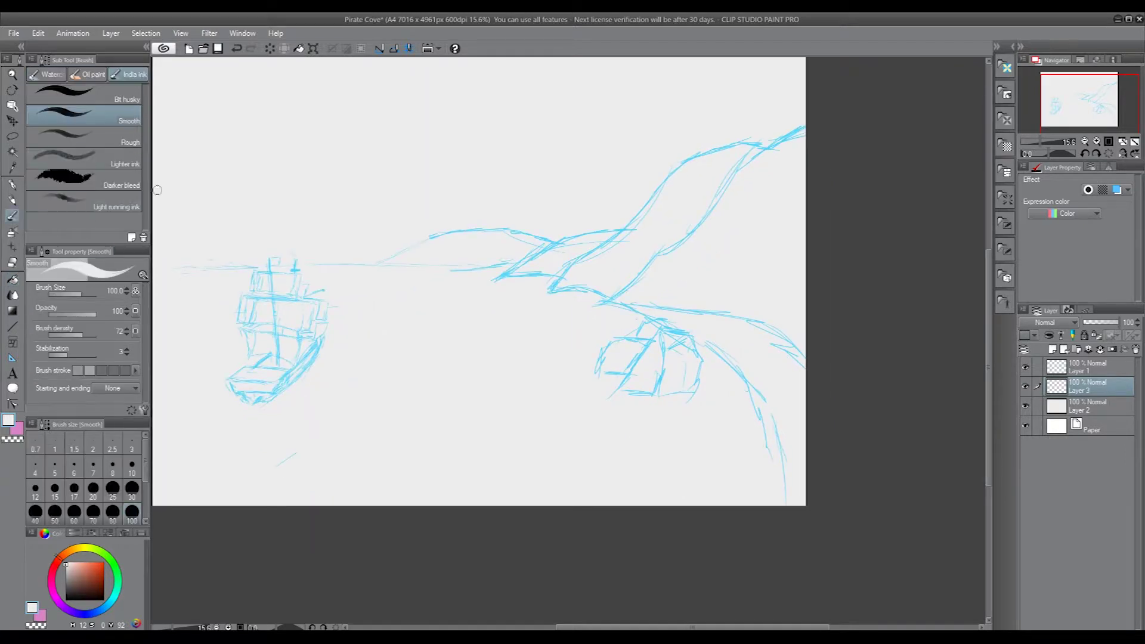
left_click(89, 74)
left_click(93, 615)
left_click(80, 574)
left_click(112, 560)
left_click(86, 580)
left_click(90, 581)
left_click(54, 512)
mouse_move(624, 295)
left_mouse_down()
mouse_move(713, 239)
mouse_move(799, 352)
left_mouse_up()
mouse_move(721, 310)
left_mouse_down()
mouse_move(632, 302)
mouse_move(804, 140)
mouse_move(794, 334)
mouse_move(620, 296)
left_mouse_up()
Sample the headland's green and paint the slope behind it down to the waterline
left_click(728, 290, "alt")
mouse_move(734, 244)
left_mouse_down()
mouse_move(686, 156)
mouse_move(587, 262)
left_mouse_up()
left_click_drag(674, 224, 566, 292)
mouse_move(692, 188)
left_mouse_down()
mouse_move(614, 266)
mouse_move(656, 217)
mouse_move(519, 274)
left_mouse_up()
Paint the two farthest hills in progressively lighter, paler greens along the horizon
left_click(644, 238, "alt")
left_click_drag(621, 229, 507, 274)
left_click(83, 582)
left_click(80, 575)
mouse_move(406, 260)
left_mouse_down()
mouse_move(537, 238)
mouse_move(387, 259)
left_mouse_up()
left_click(76, 570)
left_click(82, 576)
left_click_drag(519, 274, 626, 221)
Set the brush size to 100 and repaint the middle slope behind the headland in a lighter green
left_click(132, 511)
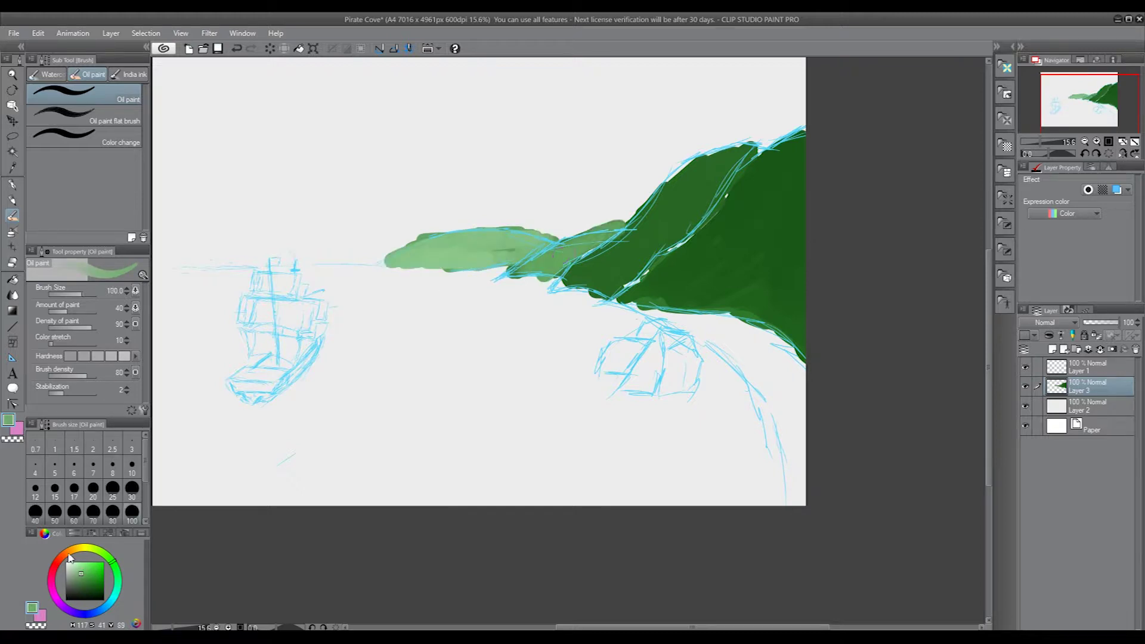
left_click_drag(596, 277, 632, 241)
left_click_drag(680, 209, 603, 281)
mouse_move(751, 149)
left_mouse_down()
mouse_move(639, 262)
mouse_move(549, 296)
left_mouse_up()
left_click(89, 579)
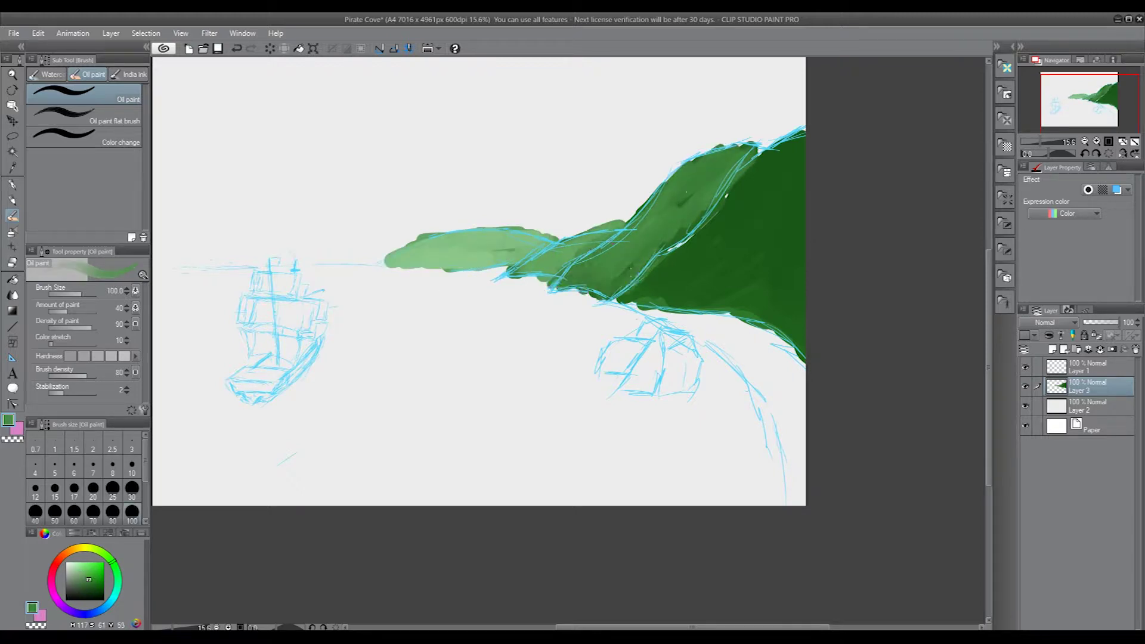
Repaint the middle slope behind the headland in a darker mid-green down to the waterline
left_click_drag(680, 211, 614, 275)
left_click_drag(734, 170, 674, 197)
left_click_drag(638, 215, 543, 298)
Choose a sandy tan and paint the curved beach from the foot of the headland to the canvas's lower edge
left_click(87, 547)
left_click(78, 572)
mouse_move(796, 504)
left_mouse_down()
mouse_move(763, 372)
mouse_move(647, 305)
left_mouse_up()
left_click_drag(698, 311, 802, 430)
mouse_move(803, 477)
left_mouse_down()
mouse_move(737, 322)
mouse_move(745, 471)
left_mouse_up()
left_click_drag(788, 504, 769, 406)
mouse_move(701, 306)
left_mouse_down()
mouse_move(781, 492)
mouse_move(636, 310)
left_mouse_up()
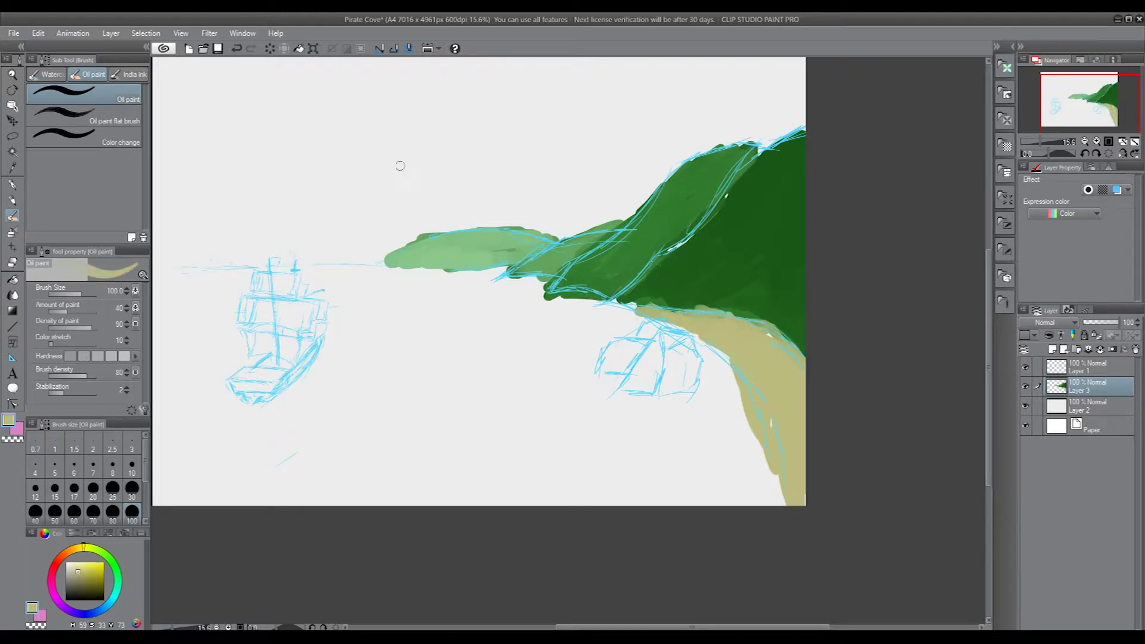
Add a new layer and paint a first patch of muted blue on the open water
left_click(1053, 349)
left_click(89, 613)
left_click(79, 573)
left_click_drag(405, 440, 569, 380)
Start painting the sky in pale lavender blue and move its layer below the hills layer
left_click(72, 563)
left_click_drag(227, 169, 379, 125)
mouse_move(313, 143)
left_mouse_down()
mouse_move(380, 173)
mouse_move(591, 151)
mouse_move(638, 203)
left_mouse_up()
key("bracketleft")
key("bracketleft")
key("bracketleft")
key("bracketleft")
left_click_drag(1086, 387, 1086, 409)
Paint the pale lavender sky down to the horizon and around the hills at brush size 150
left_click_drag(379, 244, 158, 265)
left_click_drag(170, 227, 376, 214)
left_click_drag(632, 179, 769, 125)
left_click_drag(614, 137, 803, 81)
left_click_drag(770, 66, 211, 89)
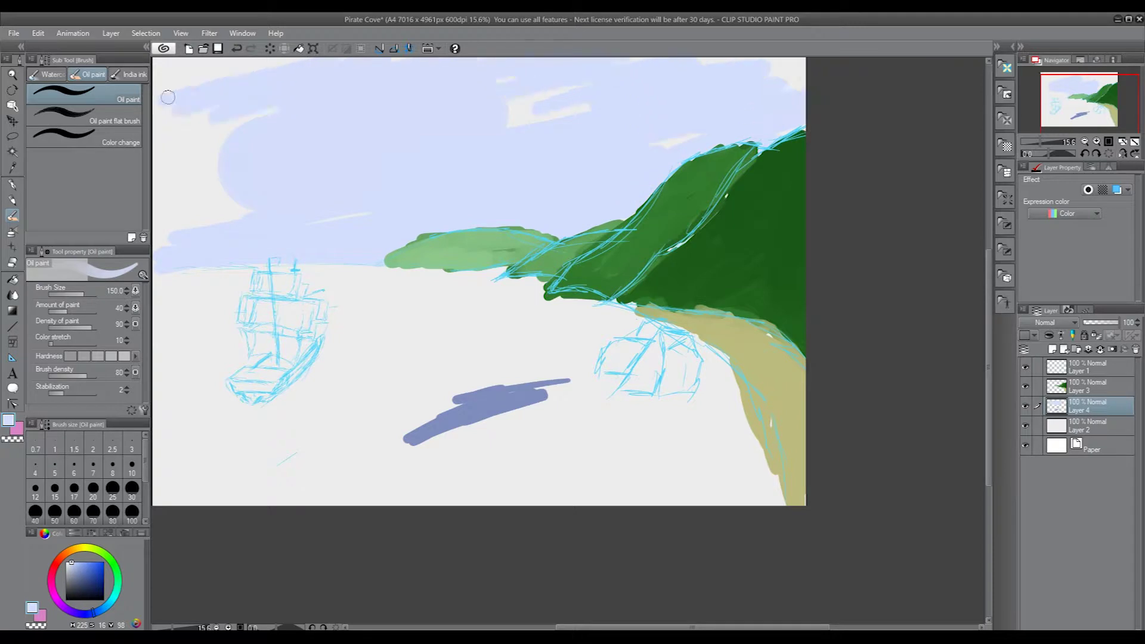
left_click_drag(334, 66, 155, 167)
Cover the remaining gaps in the sky with the India ink Smooth brush
left_click(130, 74)
left_click(84, 116)
mouse_move(238, 215)
left_mouse_down()
mouse_move(158, 161)
mouse_move(557, 97)
mouse_move(803, 84)
left_mouse_up()
left_click_drag(168, 179, 167, 73)
Paint the whole sea in muted blue from the horizon to the beach
left_click(76, 570)
left_click_drag(182, 438, 412, 382)
left_click_drag(239, 334, 340, 316)
mouse_move(155, 275)
left_mouse_down()
mouse_move(411, 268)
mouse_move(540, 286)
left_mouse_up()
left_click_drag(549, 310, 716, 298)
left_click_drag(739, 358, 584, 412)
left_click_drag(680, 316, 464, 343)
mouse_move(250, 412)
left_mouse_down()
mouse_move(346, 371)
mouse_move(575, 404)
mouse_move(358, 460)
mouse_move(511, 461)
mouse_move(524, 375)
mouse_move(269, 376)
mouse_move(227, 388)
left_mouse_up()
mouse_move(596, 334)
left_mouse_down()
mouse_move(437, 333)
mouse_move(221, 361)
left_mouse_up()
Sample the sky colour and paint over the uneven patches in the sky with paler blue tones
left_click(396, 89, "alt")
left_click_drag(334, 103, 832, 106)
left_click(69, 562)
mouse_move(364, 190)
left_mouse_down()
mouse_move(441, 161)
mouse_move(373, 199)
mouse_move(441, 161)
left_mouse_up()
left_click(334, 226, "alt")
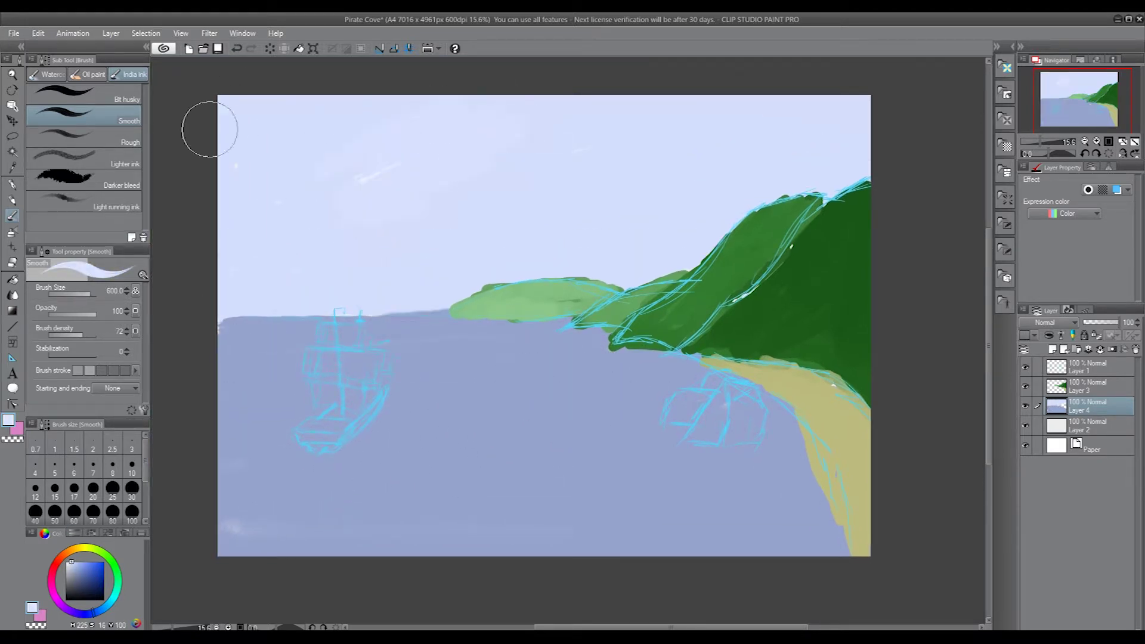
Repaint the sea in a brighter light blue with the Oil paint brush at size 1000
left_click(79, 76)
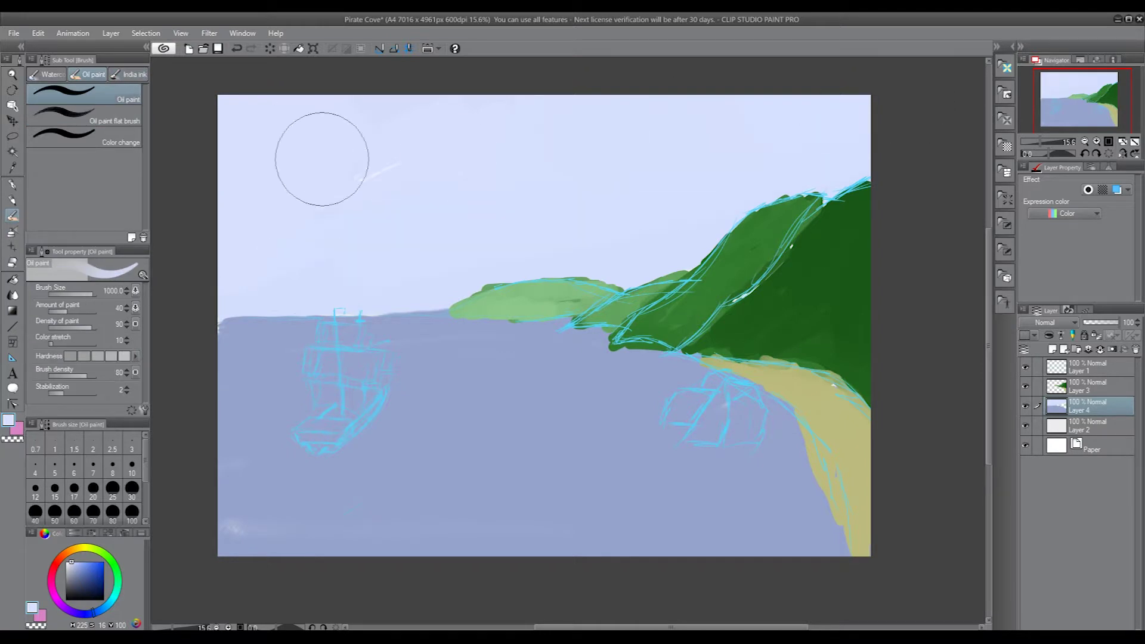
mouse_move(286, 489)
left_mouse_down()
mouse_move(391, 403)
mouse_move(414, 404)
mouse_move(775, 537)
left_mouse_up()
left_click(104, 564)
left_click(83, 562)
mouse_move(486, 455)
left_mouse_down()
mouse_move(851, 410)
mouse_move(376, 427)
mouse_move(284, 368)
left_mouse_up()
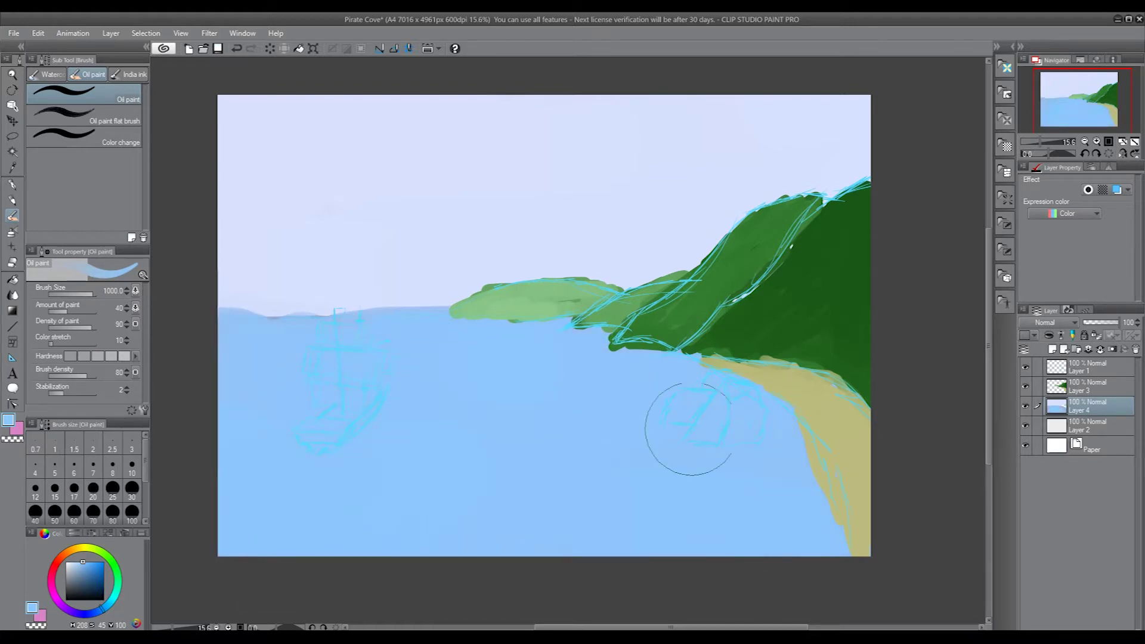
Darken the sketch layer's blue lines to black with Hue/Saturation/Luminosity, shifting the hue to -180
left_click(1089, 367)
left_click(111, 34)
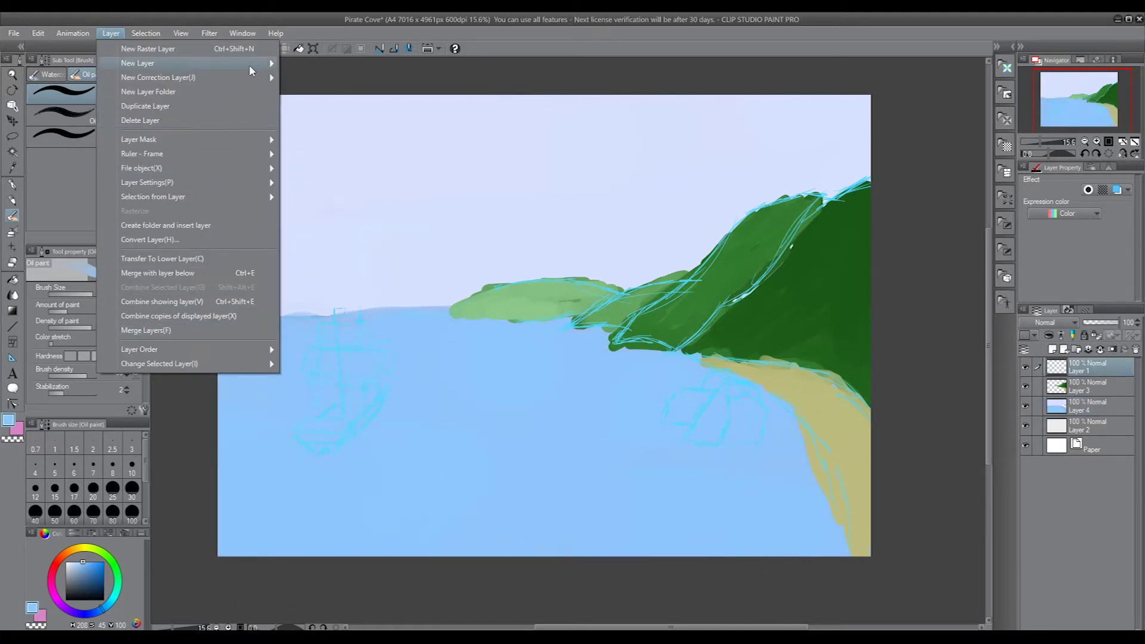
mouse_move(39, 34)
left_click(268, 266)
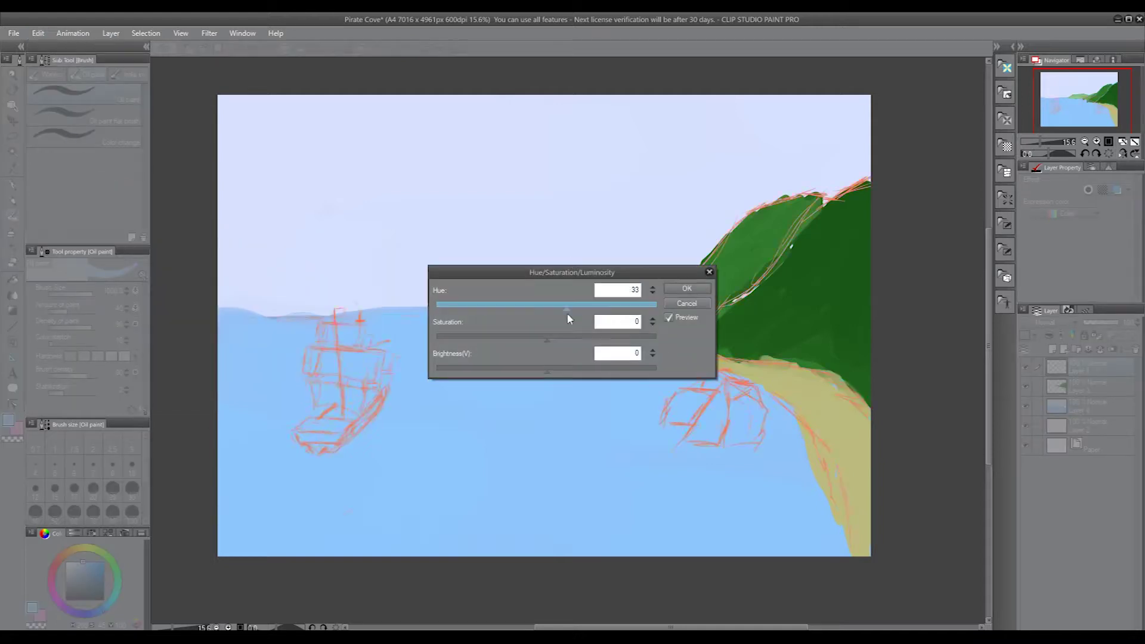
left_click_drag(550, 335, 558, 340)
left_click_drag(602, 369, 506, 371)
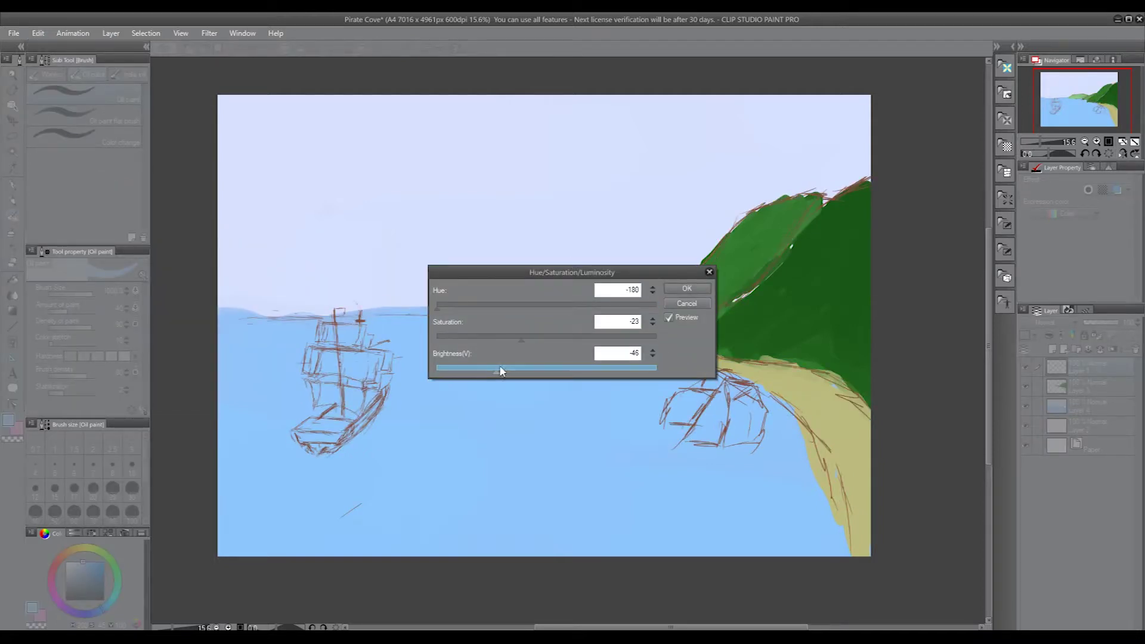
key("Return")
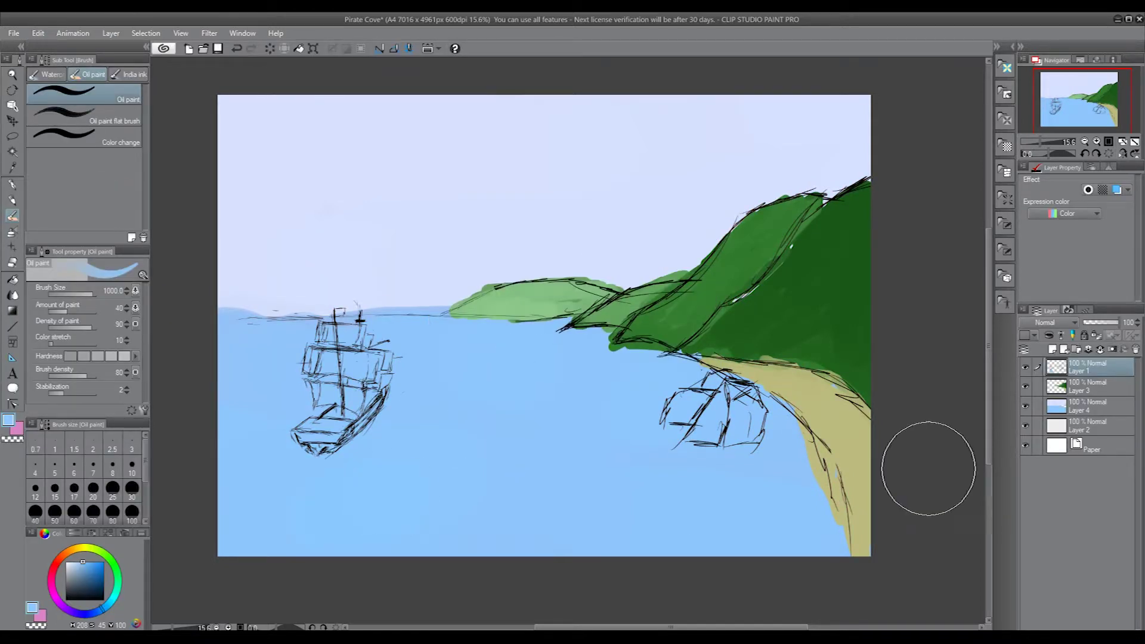
Add a new layer and paint the boulder beside the beach in light grey
left_click(1087, 406)
left_click(132, 511)
left_click(66, 566)
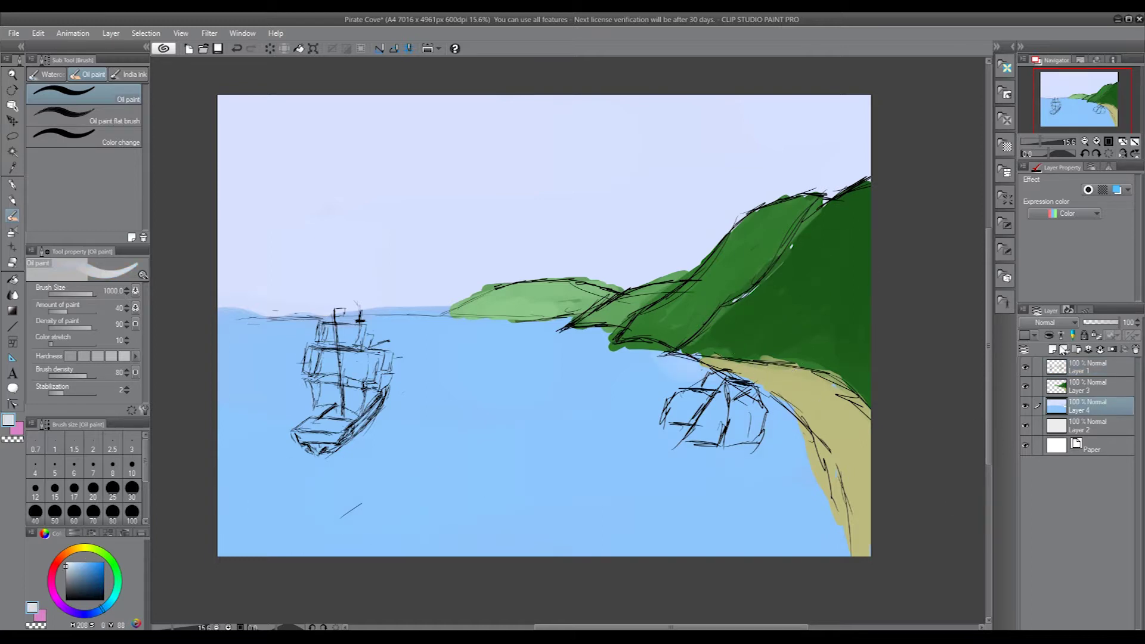
left_click(1053, 349)
scroll(761, 447, "up", 2)
mouse_move(656, 412)
left_mouse_down()
mouse_move(715, 403)
mouse_move(585, 358)
mouse_move(656, 308)
mouse_move(739, 328)
mouse_move(600, 418)
mouse_move(711, 396)
mouse_move(673, 409)
left_mouse_up()
Add another layer and paint the ship's hull in medium brown
left_click(1064, 350)
left_click(68, 548)
left_click_drag(90, 581, 88, 576)
mouse_move(478, 430)
left_mouse_down()
mouse_move(513, 408)
mouse_move(591, 412)
mouse_move(645, 355)
mouse_move(537, 447)
mouse_move(484, 453)
left_mouse_up()
Paint the ship's main mast and horizontal yards in brown at brush size 30
left_click_drag(546, 218, 561, 390)
key("ctrl+z")
key("ctrl+z")
left_click(132, 489)
left_click_drag(546, 217, 560, 390)
left_click_drag(545, 186, 554, 327)
left_click_drag(507, 271, 621, 280)
left_click_drag(494, 334, 610, 352)
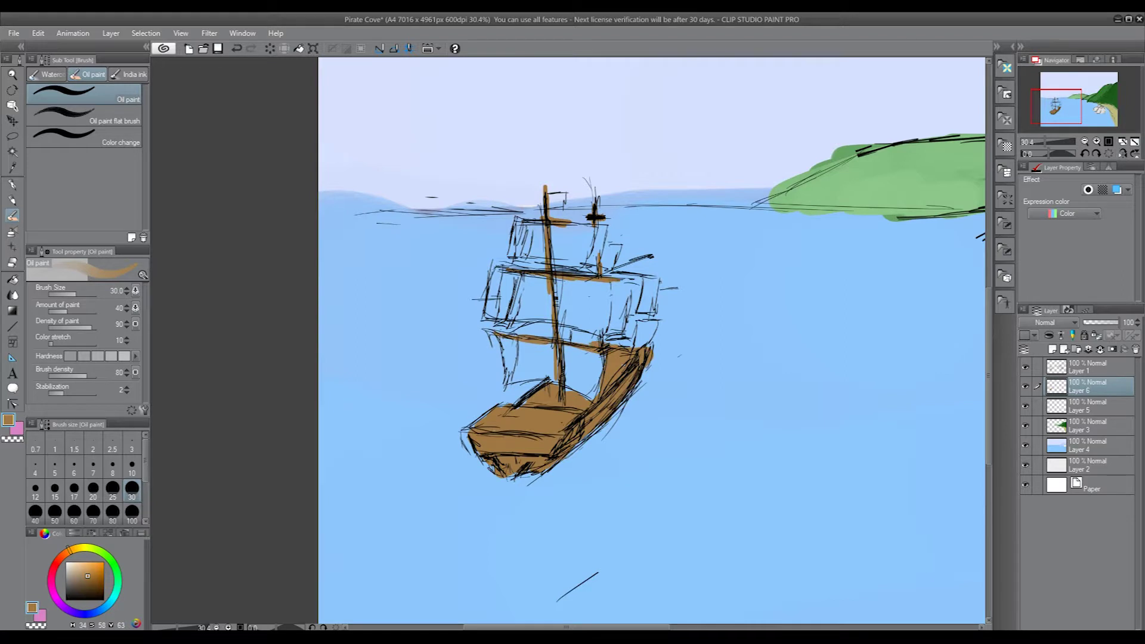
Paint the ship's sails in warm light grey and touch up the top yard in brown
left_click(67, 570)
left_click_drag(506, 347, 509, 371)
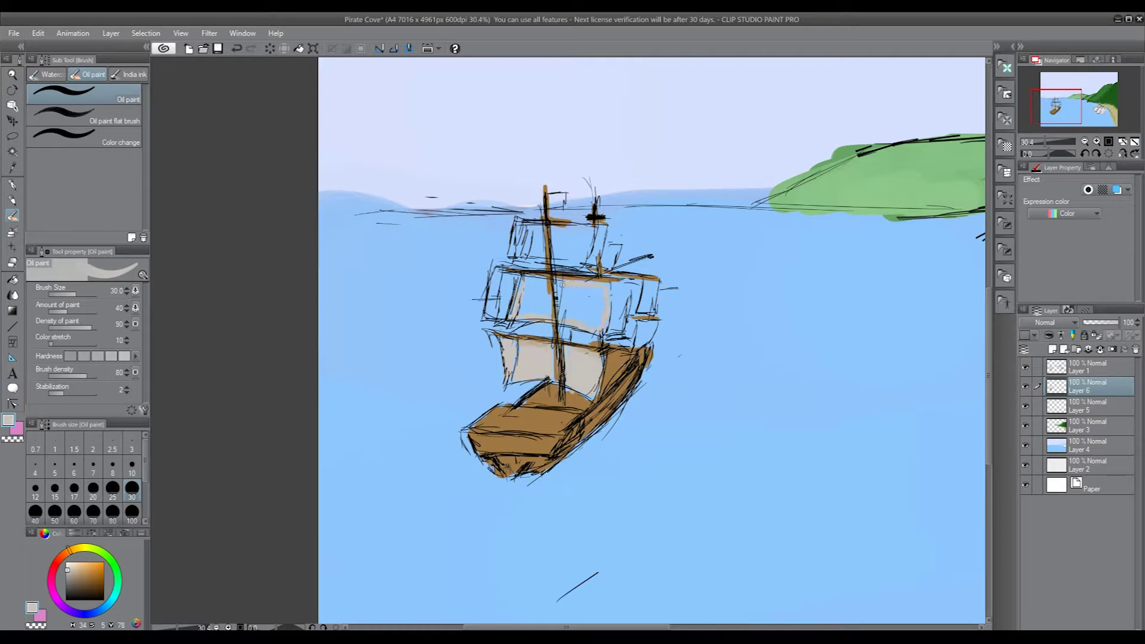
left_click_drag(619, 354, 611, 389)
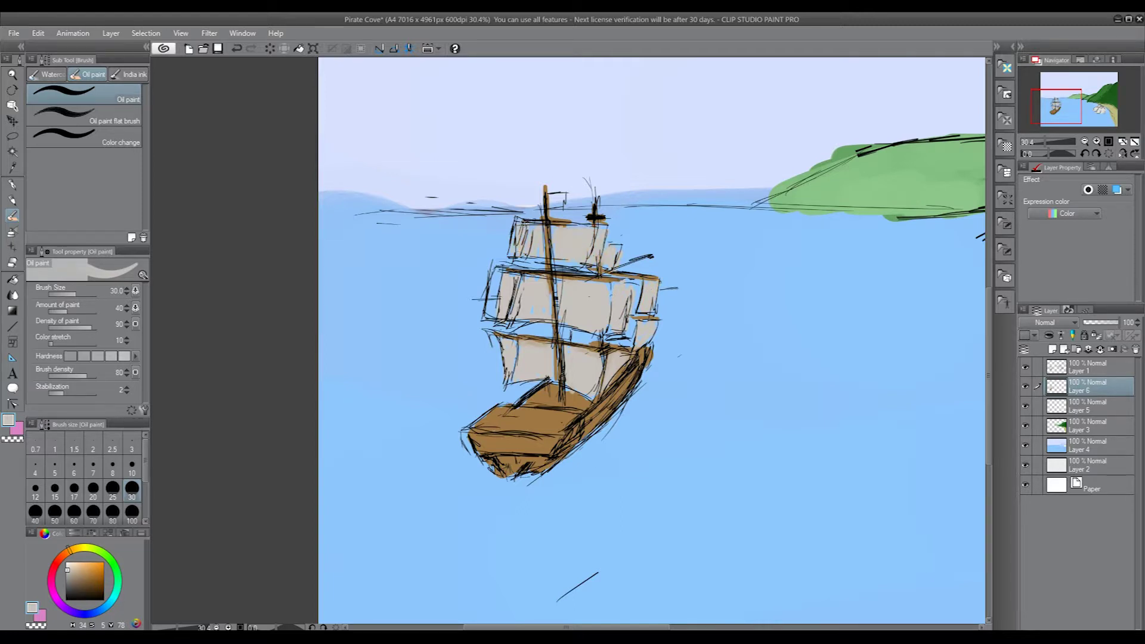
left_click(547, 238, "alt")
left_click_drag(529, 221, 592, 222)
left_click(572, 242, "alt")
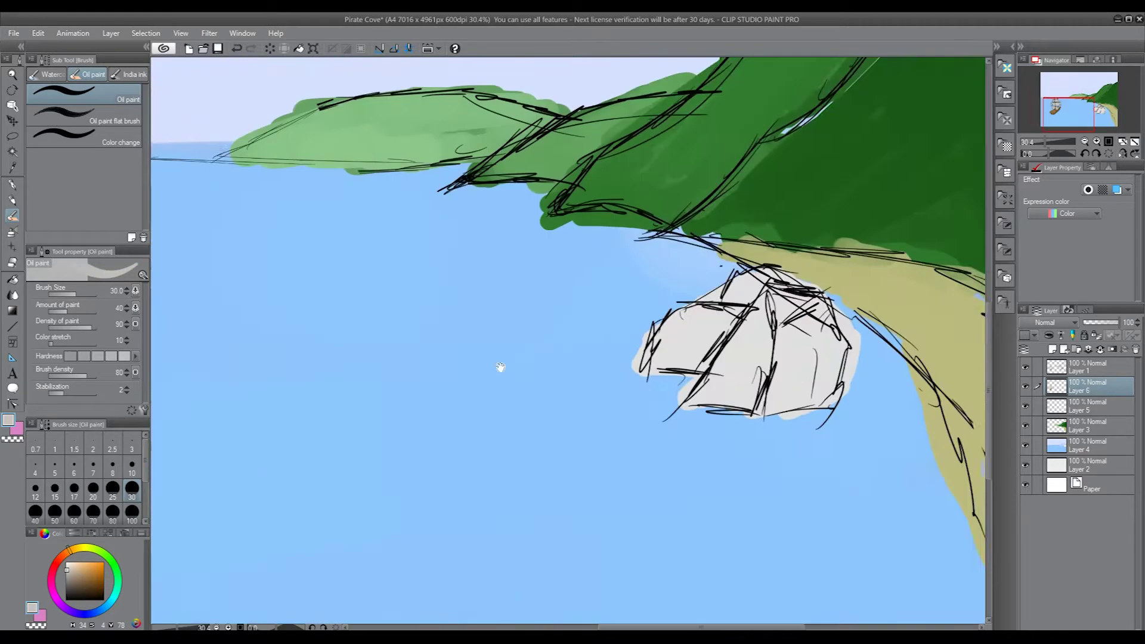
Hide the sketch layer and paint lighter brown highlights along the deck and stern edge of the hull
left_click(1026, 366)
scroll(704, 440, "up", 3)
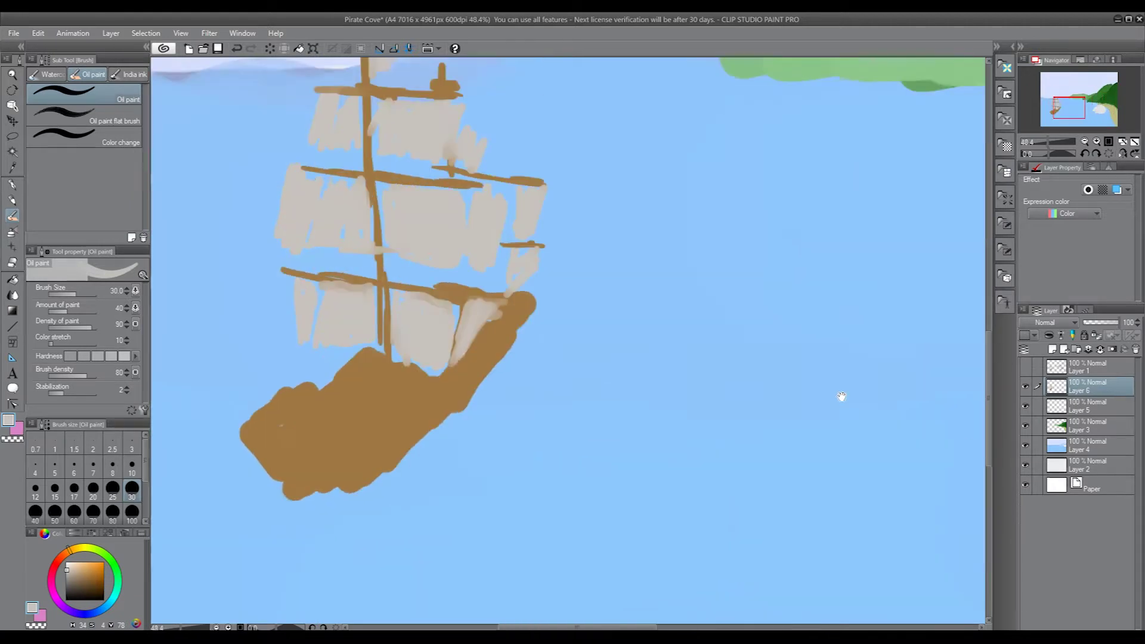
left_click(370, 417, "alt")
mouse_move(299, 417)
left_mouse_down()
mouse_move(334, 451)
mouse_move(382, 373)
mouse_move(435, 331)
left_mouse_up()
mouse_move(356, 370)
left_mouse_down()
mouse_move(447, 379)
mouse_move(310, 418)
left_mouse_up()
Paint the hull's side and stern in a richer orange-brown and erase the hull's rough outer edges
left_click(334, 406, "alt")
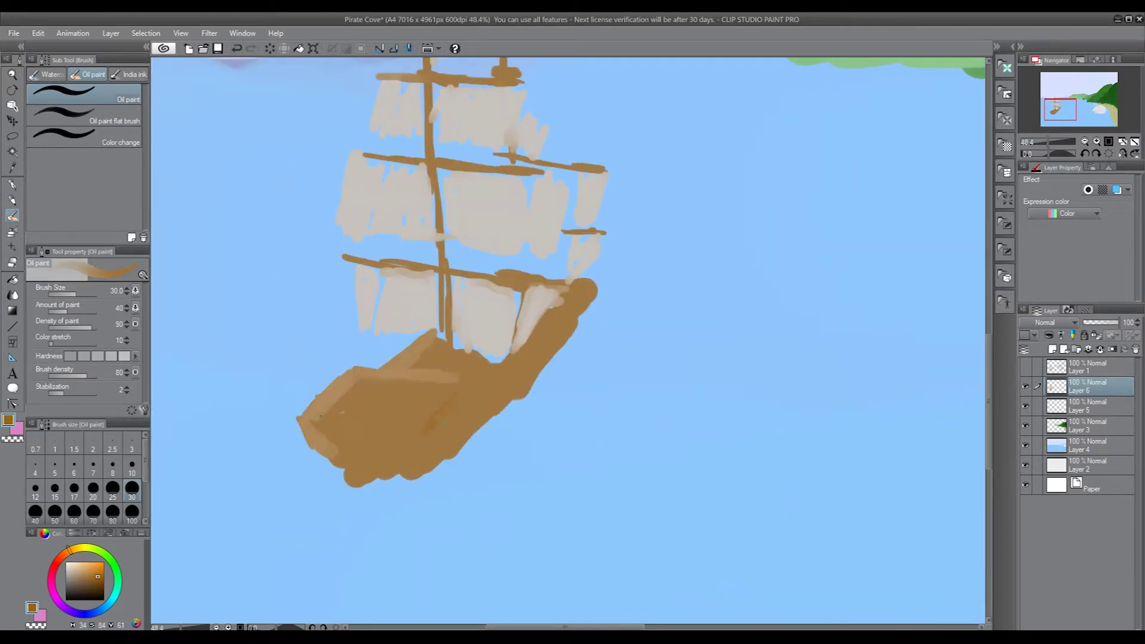
mouse_move(456, 399)
left_mouse_down()
mouse_move(575, 297)
mouse_move(411, 459)
left_mouse_up()
mouse_move(587, 299)
left_mouse_down()
mouse_move(424, 442)
mouse_move(305, 459)
left_mouse_up()
key("e")
mouse_move(726, 364)
left_mouse_down()
mouse_move(725, 404)
mouse_move(767, 325)
mouse_move(829, 371)
mouse_move(841, 357)
left_mouse_up()
Sample the sail grey, lighten it and paint the paler sails behind the main sails
left_click(582, 328, "alt")
key("p")
key("b")
left_click_drag(853, 280, 874, 424)
left_click(806, 322, "alt")
left_click(66, 567)
mouse_move(817, 316)
left_mouse_down()
mouse_move(805, 352)
mouse_move(725, 342)
left_mouse_up()
left_click_drag(755, 204, 811, 264)
mouse_move(683, 233)
left_mouse_down()
mouse_move(793, 251)
mouse_move(802, 337)
mouse_move(677, 337)
left_mouse_up()
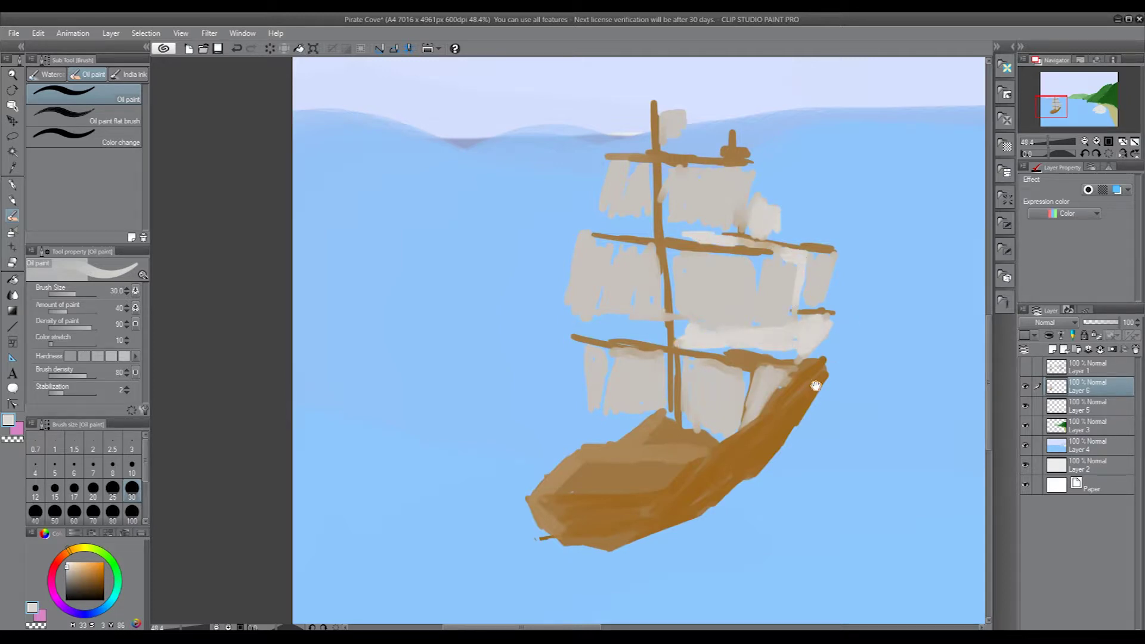
Sample the mast's brown and thicken the main mast from its top to the deck
left_click_drag(816, 385, 892, 381)
scroll(439, 352, "up", 5)
scroll(670, 435, "down", 5)
left_click_drag(670, 435, 506, 222)
left_click(465, 337, "alt")
left_click_drag(450, 441, 450, 263)
left_click_drag(435, 77, 441, 352)
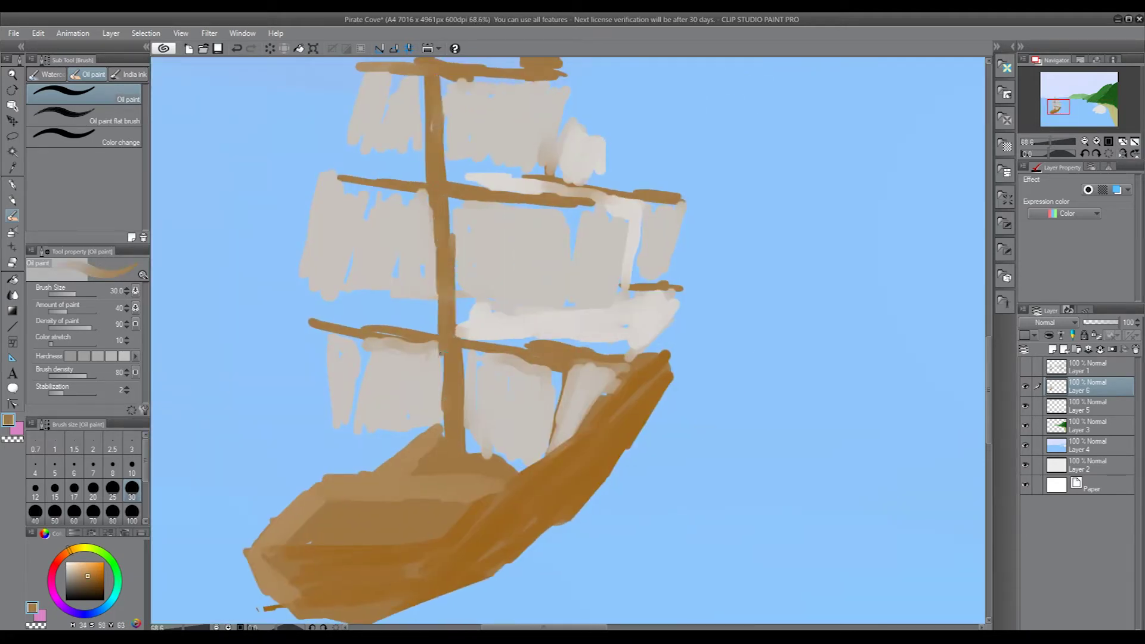
Paint thin light-tan detail lines on the crow's nest and the rear yard at brush size 6
left_click(82, 572)
left_click(74, 471)
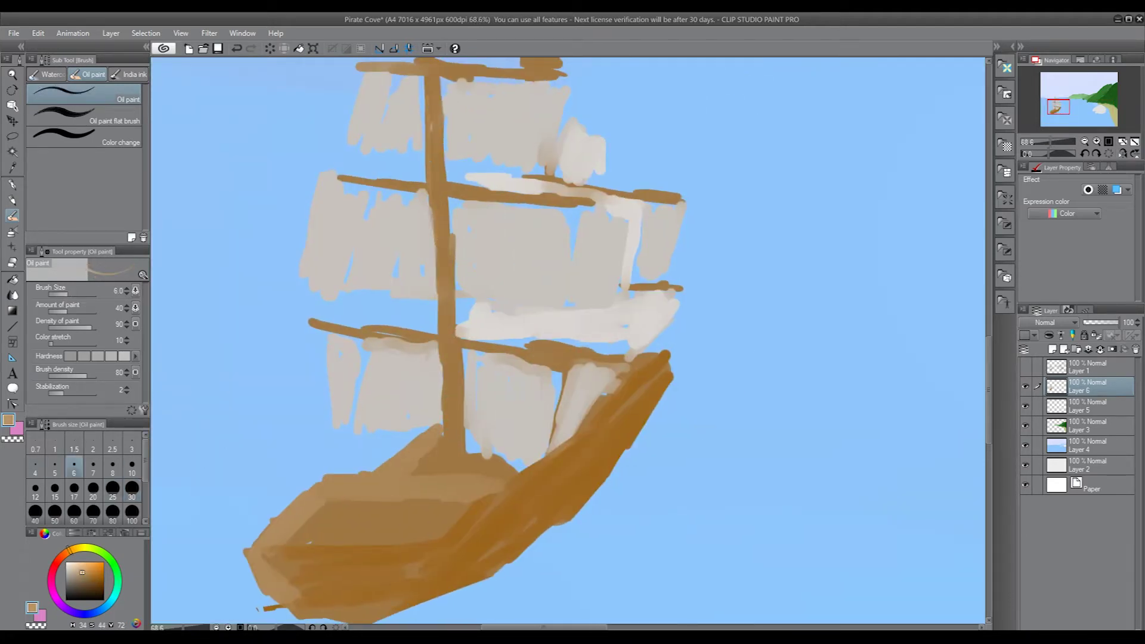
left_click_drag(510, 79, 512, 195)
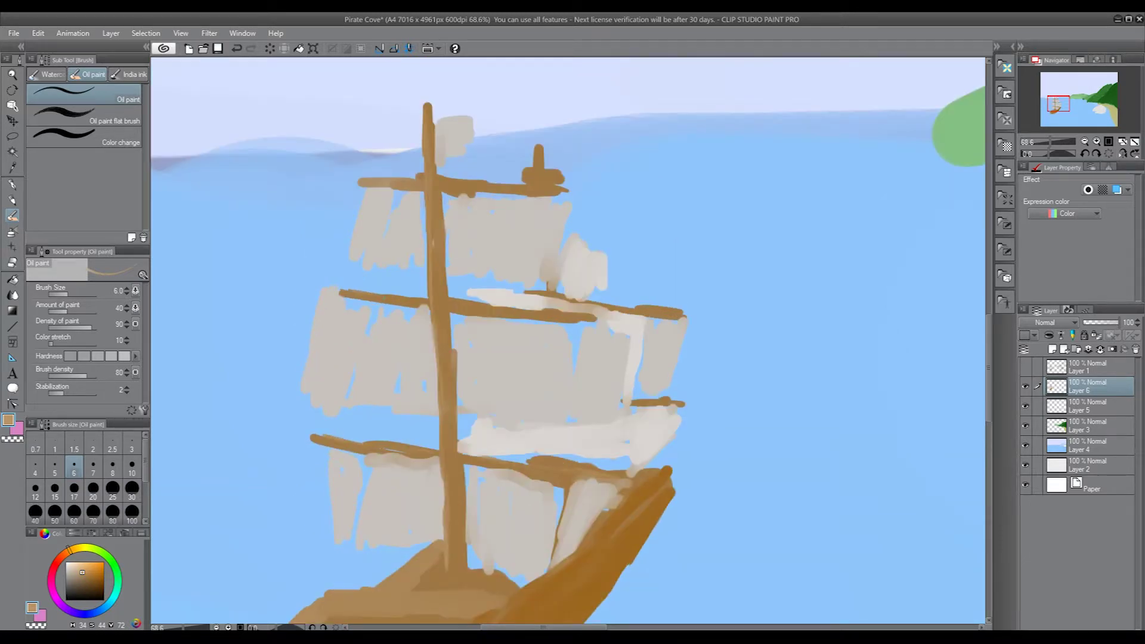
left_click_drag(458, 178, 505, 183)
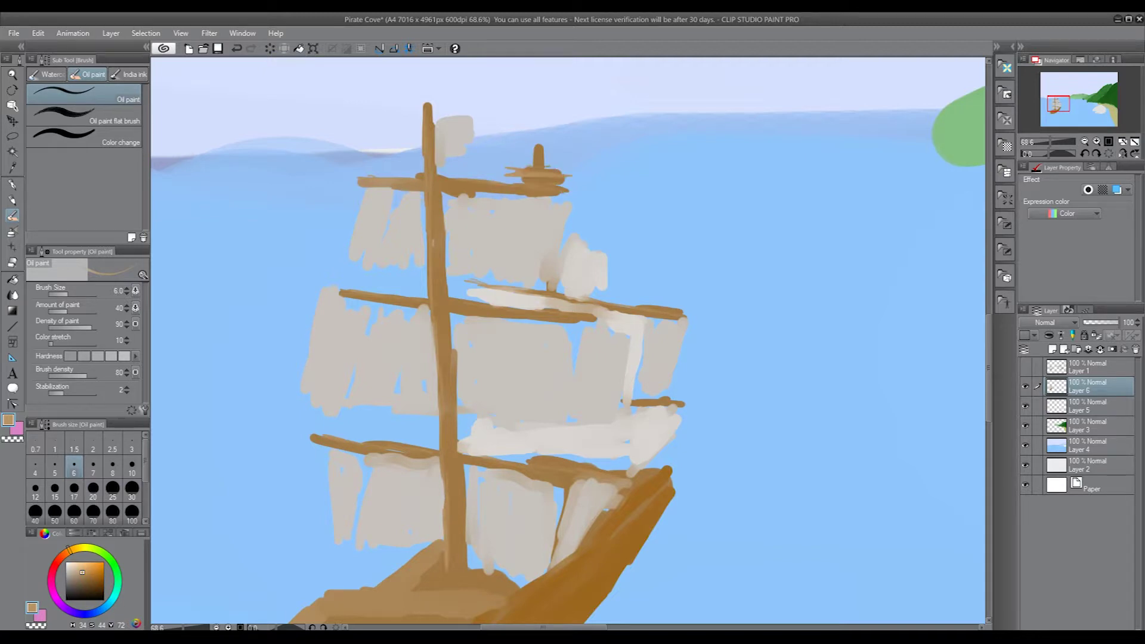
Choose a darker brown and paint thin shadow lines along the main mast and yards
left_click_drag(605, 439, 620, 337)
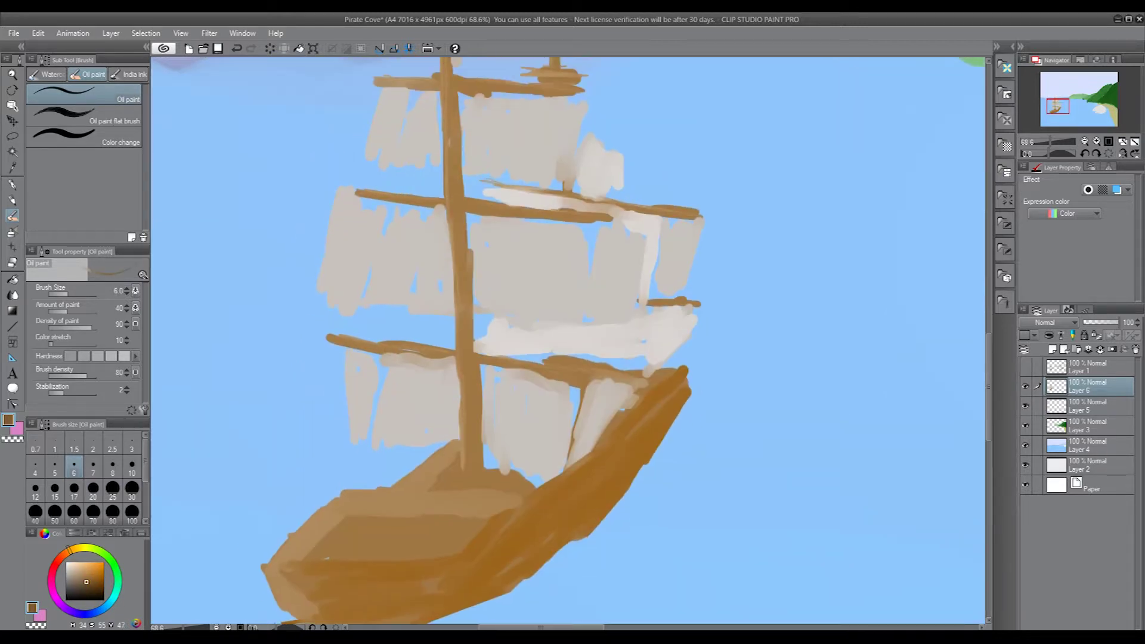
left_click_drag(462, 90, 462, 150)
left_click_drag(615, 334, 627, 400)
left_click_drag(464, 143, 465, 76)
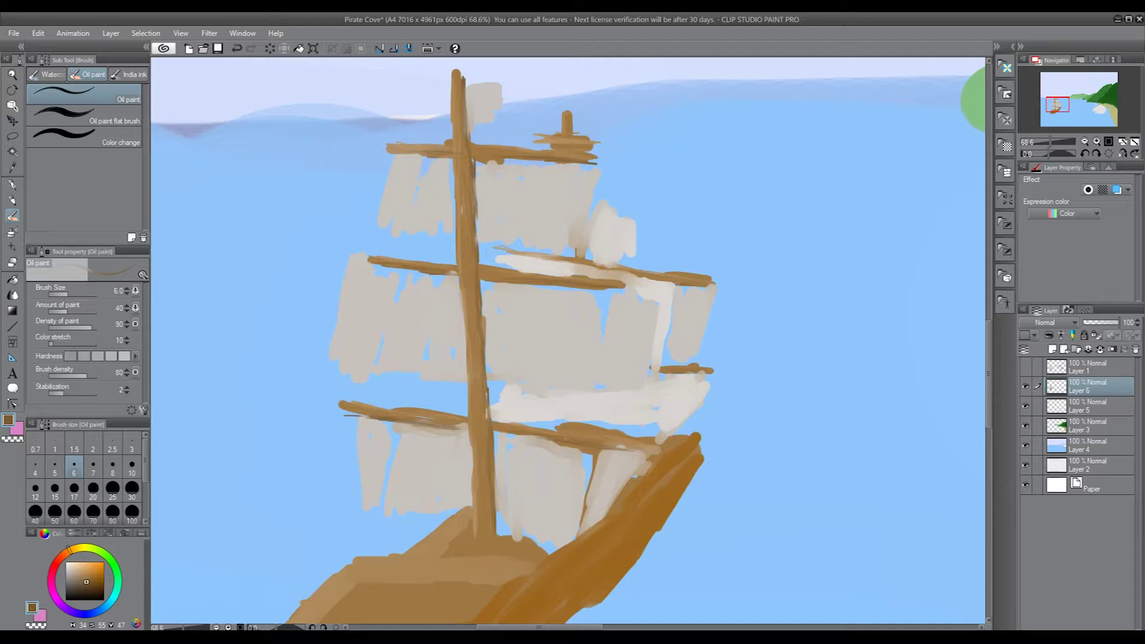
Switch to the sea layer and paint short pale-blue highlights beside the ship with the Oil paint flat brush at size 50
left_click_drag(675, 186, 745, 3)
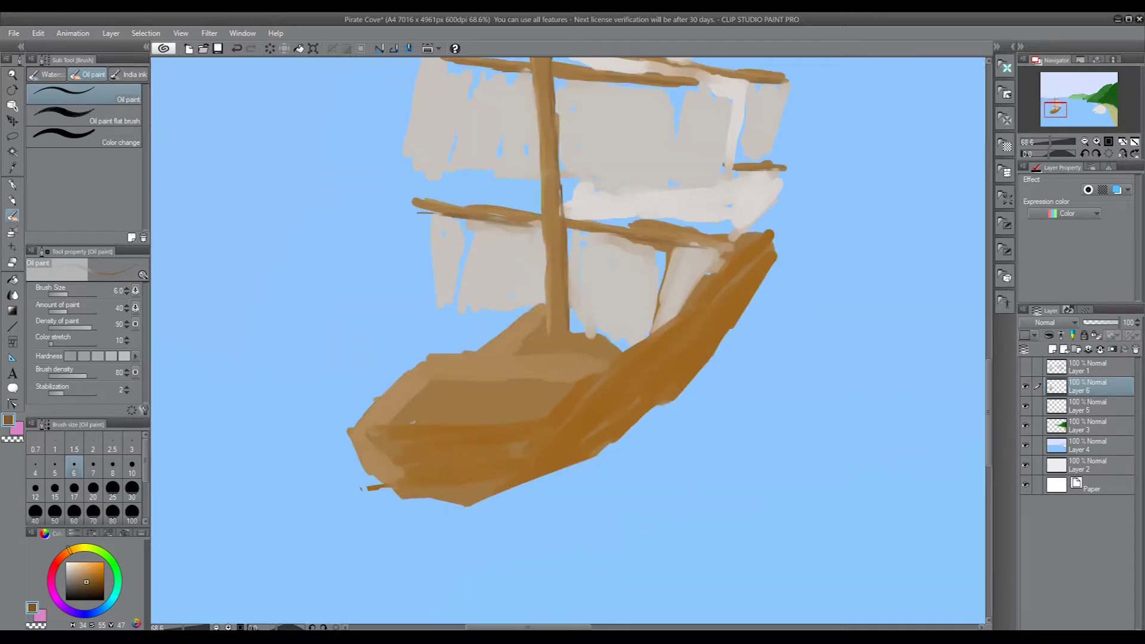
scroll(807, 314, "down", 4)
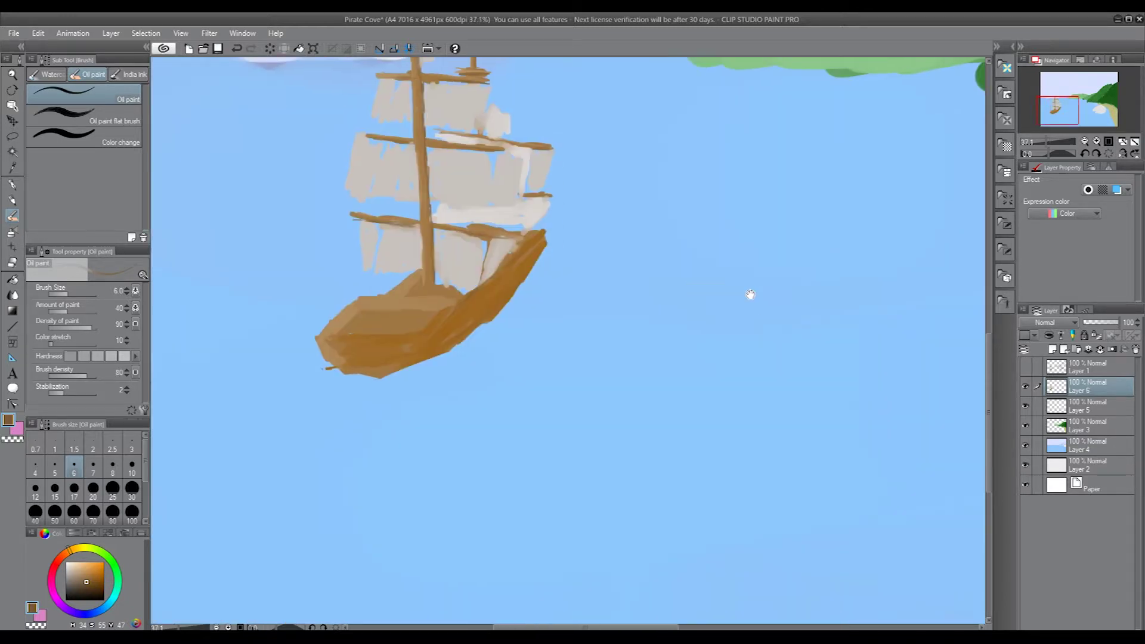
left_click(748, 294, "ctrl+shift")
scroll(697, 383, "down", 2)
left_click_drag(698, 383, 636, 333)
left_click(99, 612)
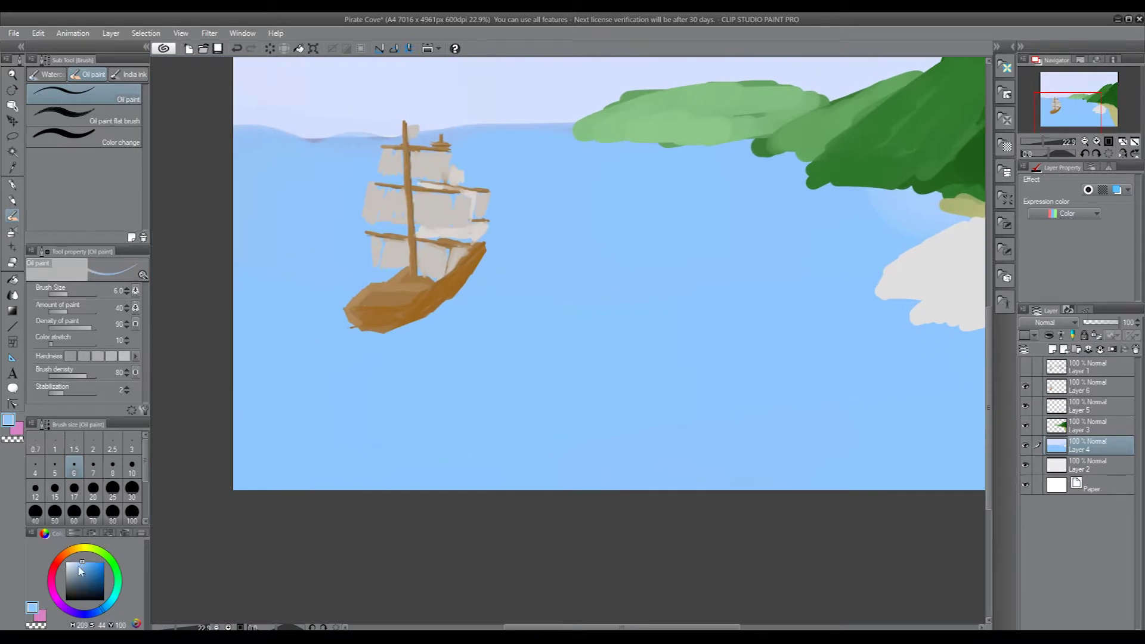
left_click(71, 562)
left_click(84, 113)
left_click_drag(522, 360, 613, 335)
left_click_drag(564, 325, 648, 300)
key("ctrl+z")
key("ctrl+z")
key("bracketright")
key("bracketright")
key("bracketright")
key("bracketright")
left_click_drag(548, 255, 599, 250)
Paint the ship's pale foamy wake along the hull with the Oil paint flat brush and the Oil paint brush
left_click_drag(412, 346, 364, 409)
left_click_drag(435, 313, 358, 411)
left_click_drag(382, 346, 331, 409)
left_click_drag(421, 323, 337, 408)
left_click(84, 93)
left_click_drag(406, 343, 335, 417)
left_click_drag(484, 269, 387, 378)
left_click_drag(355, 349, 313, 421)
Add clusters of thin pale wave strokes across the sea around the ship and towards the beach
left_click_drag(686, 171, 604, 178)
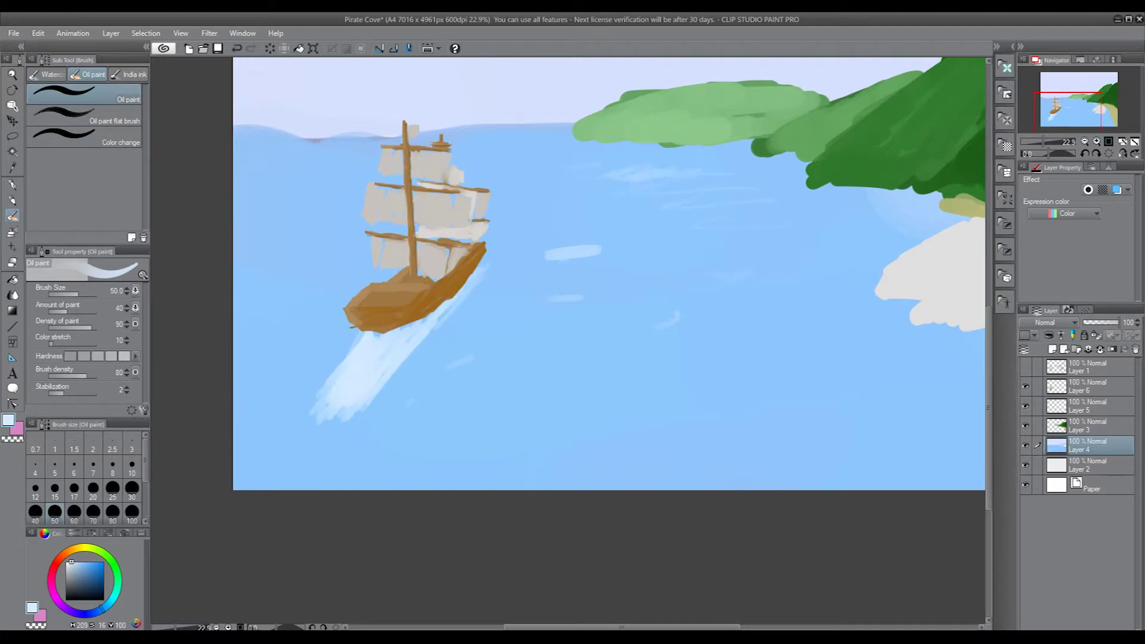
left_click_drag(301, 158, 270, 192)
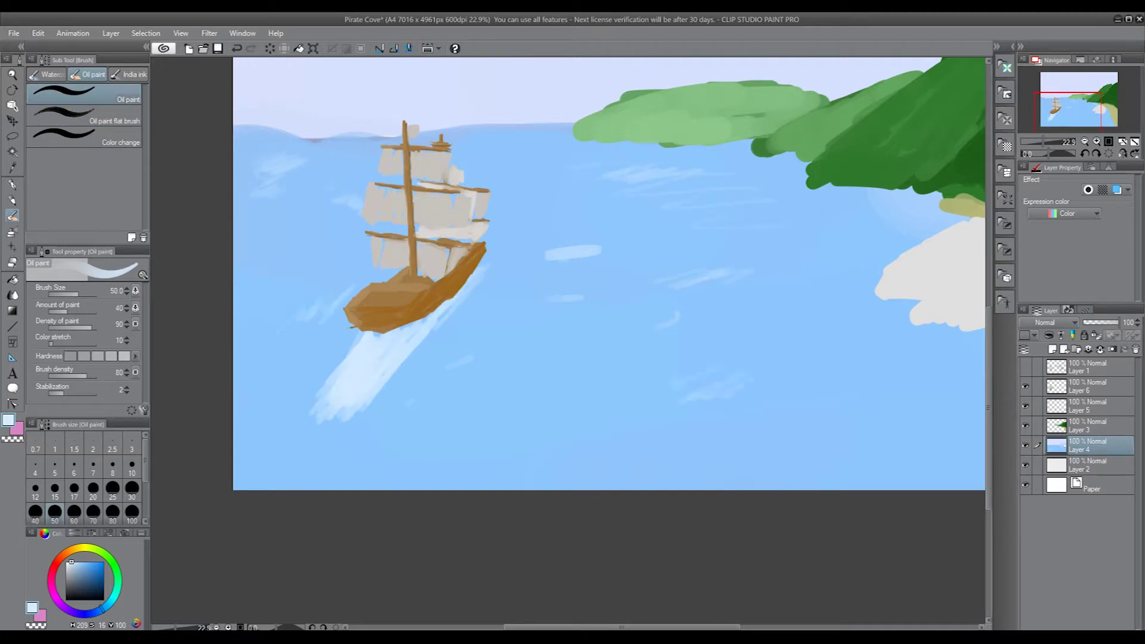
left_click_drag(477, 251, 155, 185)
Soften the sea with pale patches using the Running color edge watercolor brush
left_click(48, 74)
left_click(96, 178)
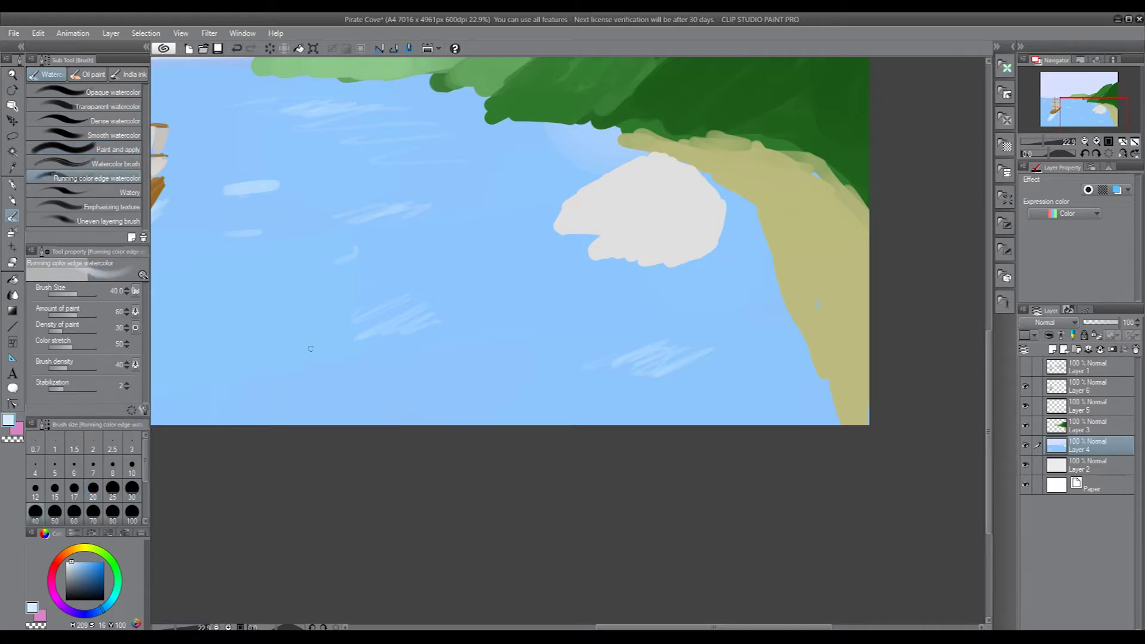
mouse_move(384, 273)
left_mouse_down()
mouse_move(248, 184)
mouse_move(741, 276)
left_mouse_up()
mouse_move(400, 187)
left_mouse_down()
mouse_move(462, 330)
mouse_move(596, 292)
mouse_move(565, 310)
mouse_move(775, 418)
mouse_move(394, 411)
mouse_move(498, 481)
mouse_move(627, 480)
left_mouse_up()
Paint soft whitish clouds across the sky with the India ink Lighter ink brush
left_click(128, 74)
left_click(84, 114)
left_click(98, 160)
mouse_move(310, 152)
left_mouse_down()
mouse_move(390, 161)
mouse_move(417, 179)
left_mouse_up()
scroll(477, 209, "right", 5)
left_click_drag(537, 243, 707, 231)
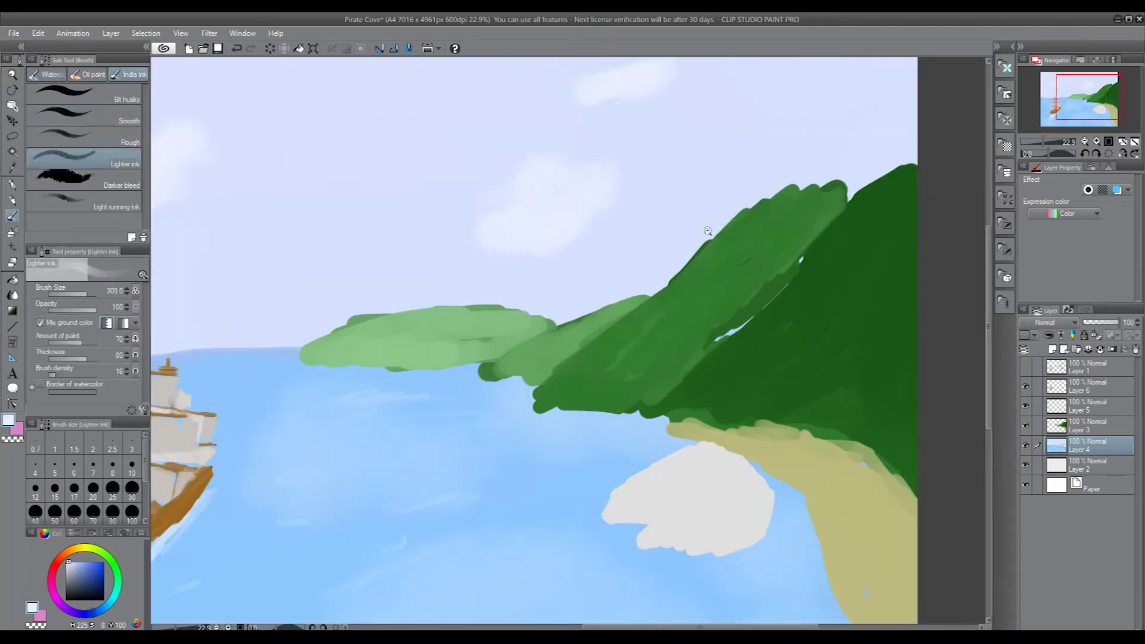
Brighten the sea and sky layer with the Brightness/Contrast correction
scroll(708, 231, "down", 3)
left_click_drag(522, 254, 594, 257)
left_click(37, 33)
left_click(238, 179)
left_click(605, 303)
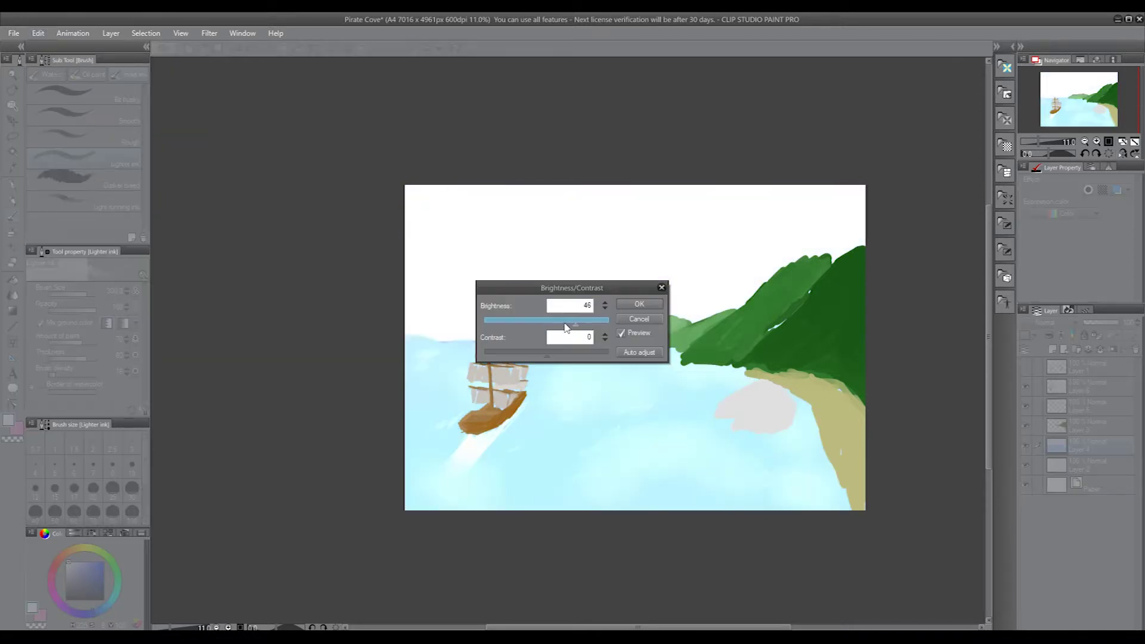
left_click_drag(547, 353, 550, 320)
left_click(662, 303)
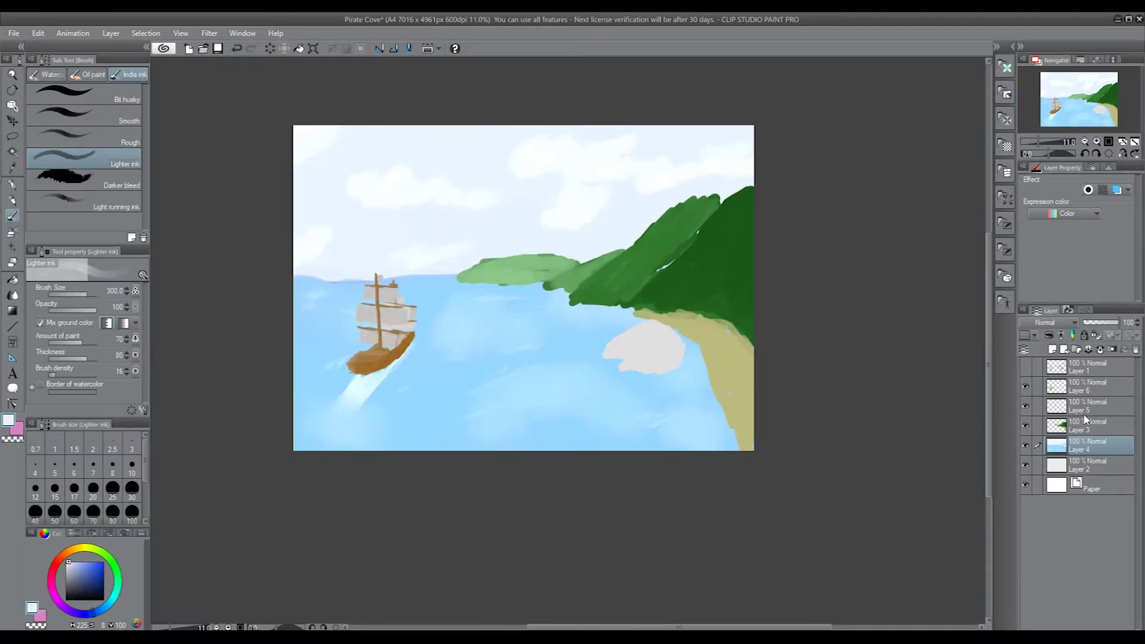
On Layer 3, paint dark green folds and a lighter ridge streak on the large hills with the Oil paint brush at size 50
left_click(1085, 420)
left_click(725, 264, "alt")
left_click(88, 74)
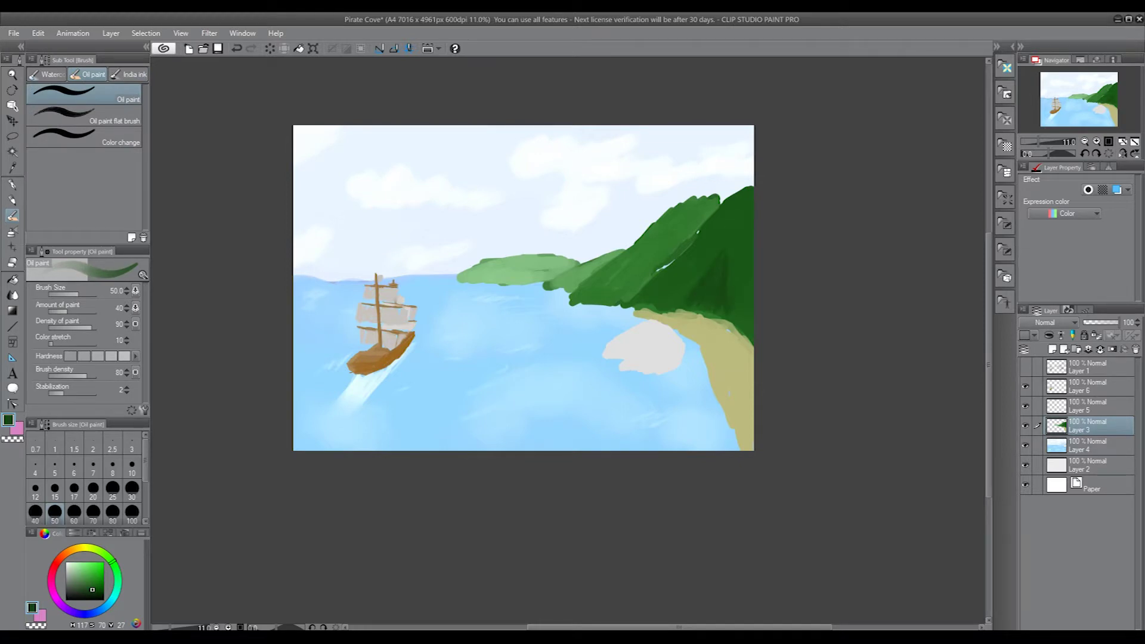
left_click(716, 263, "alt")
left_click_drag(715, 261, 691, 292)
left_click(711, 217, "alt")
left_click_drag(710, 220, 635, 292)
Add more diagonal ridge streaks and edge highlights to the large hills in greens sampled from the painting
left_click(730, 279, "alt")
left_click(735, 226, "alt")
left_click_drag(729, 231, 753, 199)
left_click(703, 284, "alt")
left_click(627, 254, "alt")
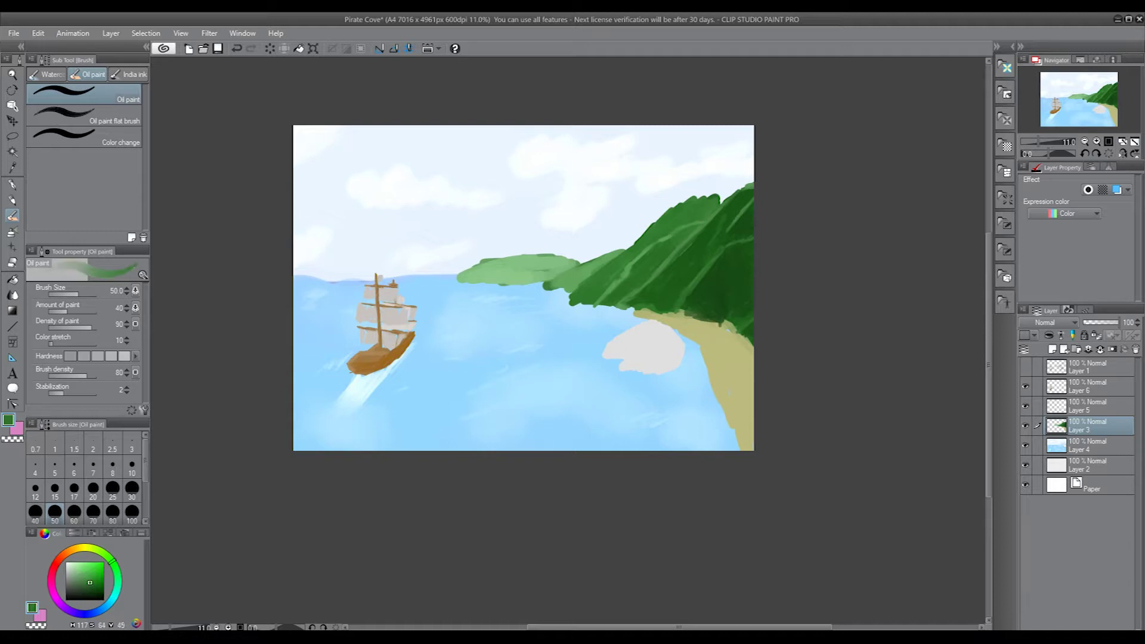
left_click_drag(822, 216, 825, 262)
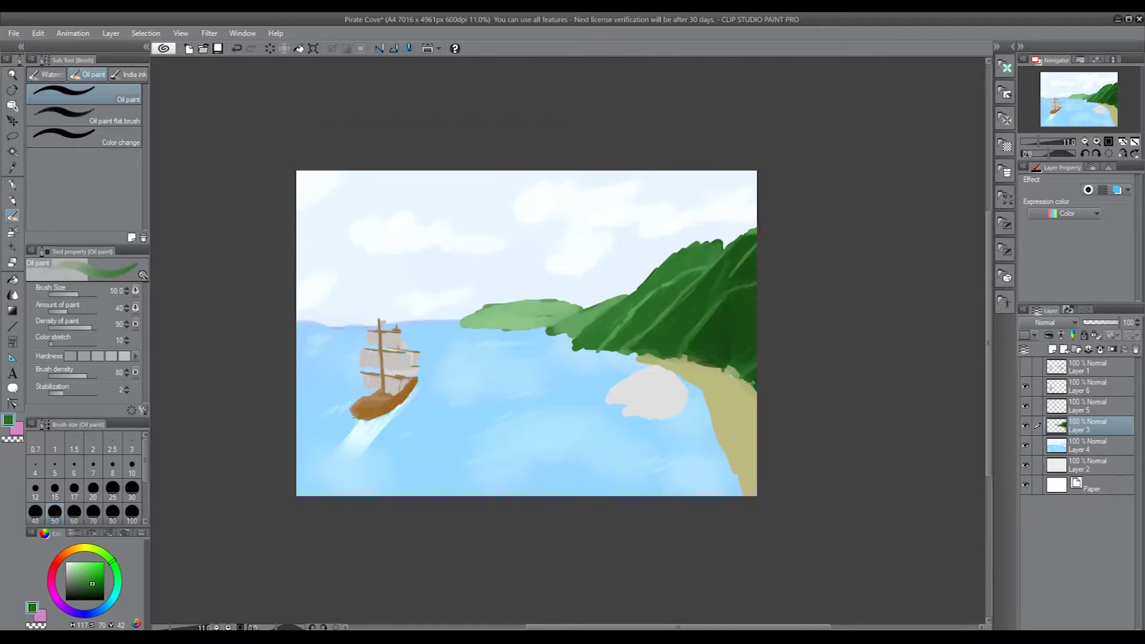
left_click(585, 329, "alt")
left_click_drag(590, 325, 722, 239)
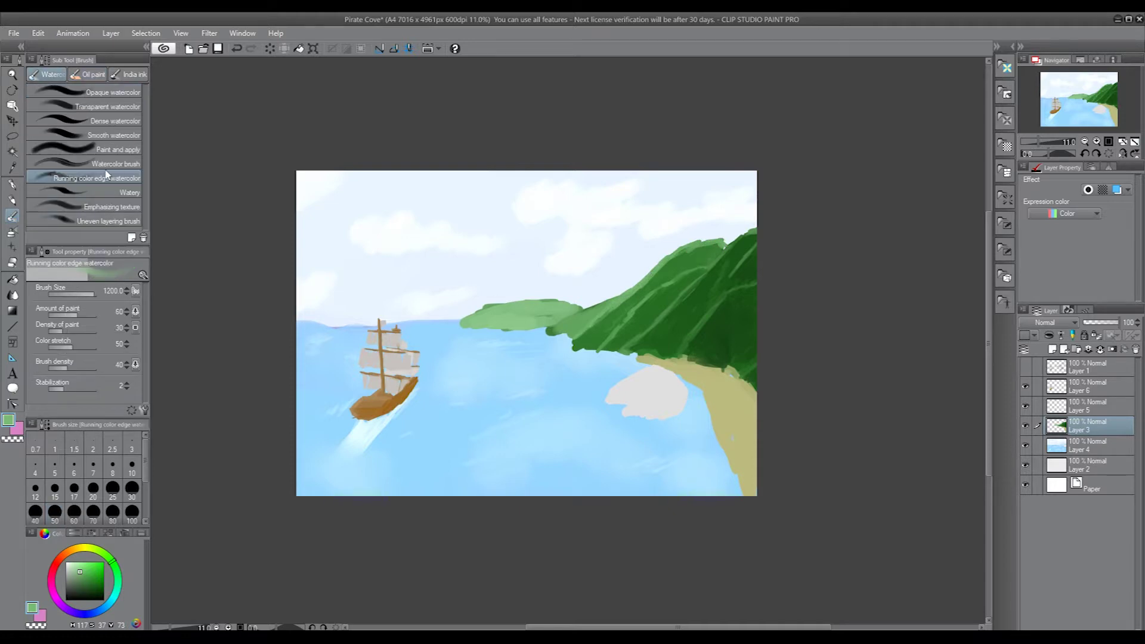
Try to soften the distant hill's outline with the Running color edge watercolor brush
left_click_drag(456, 322, 567, 307)
key("b")
mouse_move(478, 302)
left_mouse_down()
mouse_move(567, 301)
mouse_move(495, 325)
left_mouse_up()
key("e")
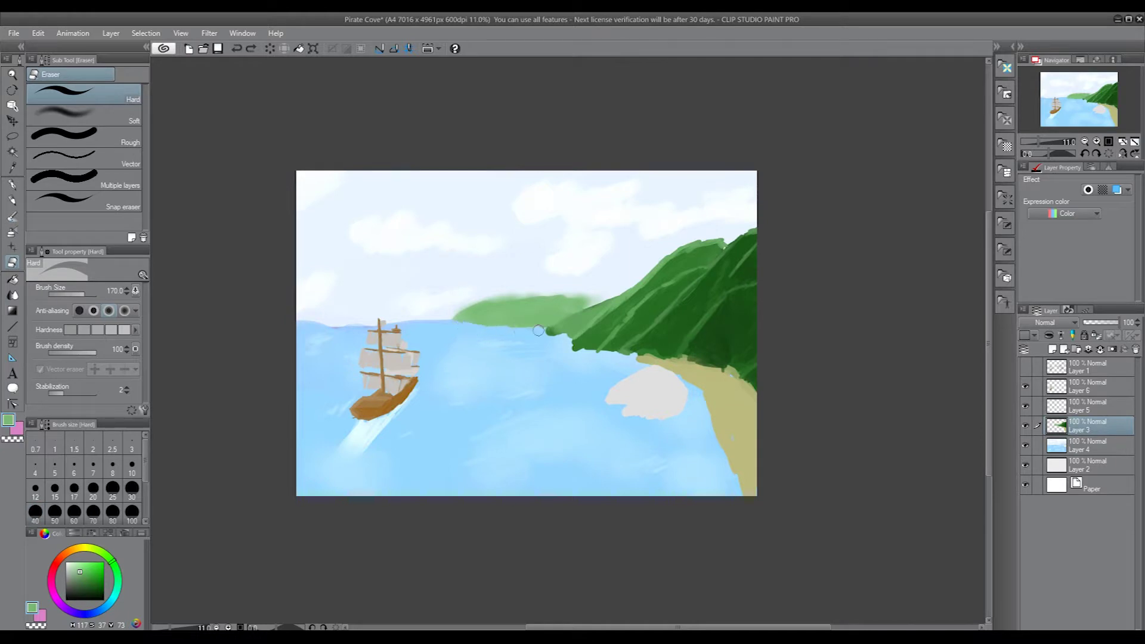
Try to fade the horizon, ship and hills into haze with the Soft eraser at size 2000
left_click(58, 108)
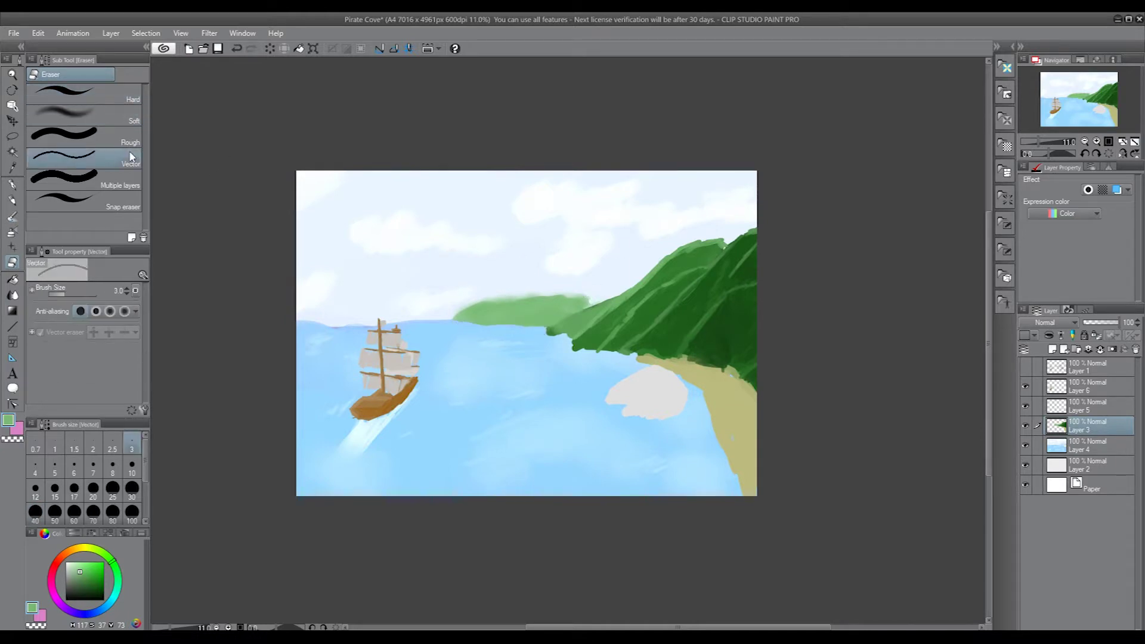
left_click(1106, 445)
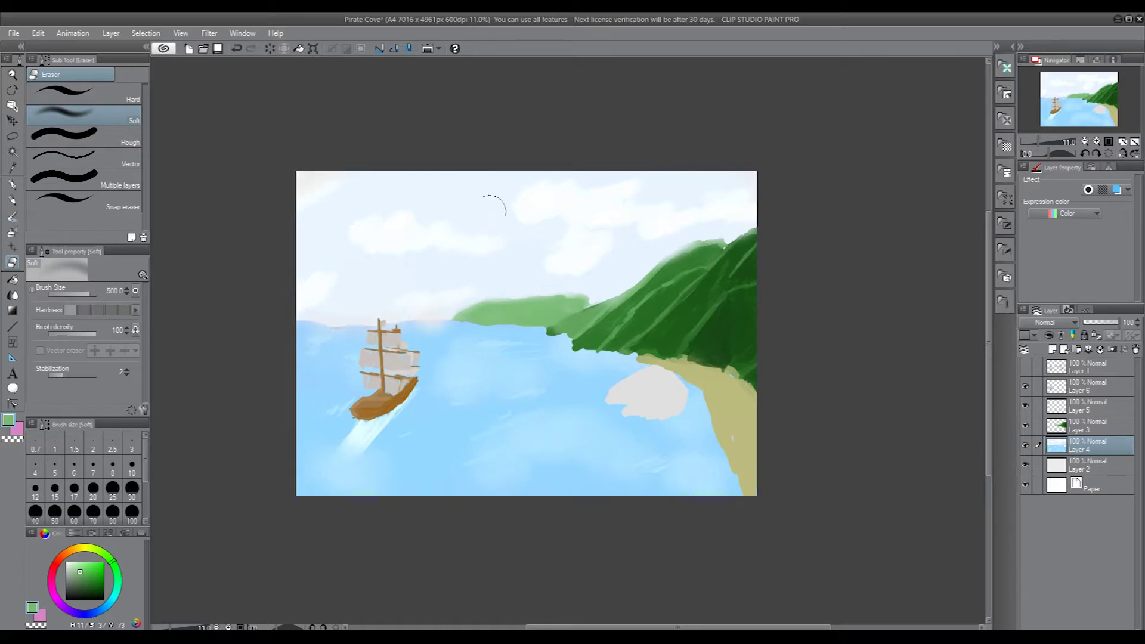
left_click(1086, 386)
left_click_drag(374, 376, 439, 375)
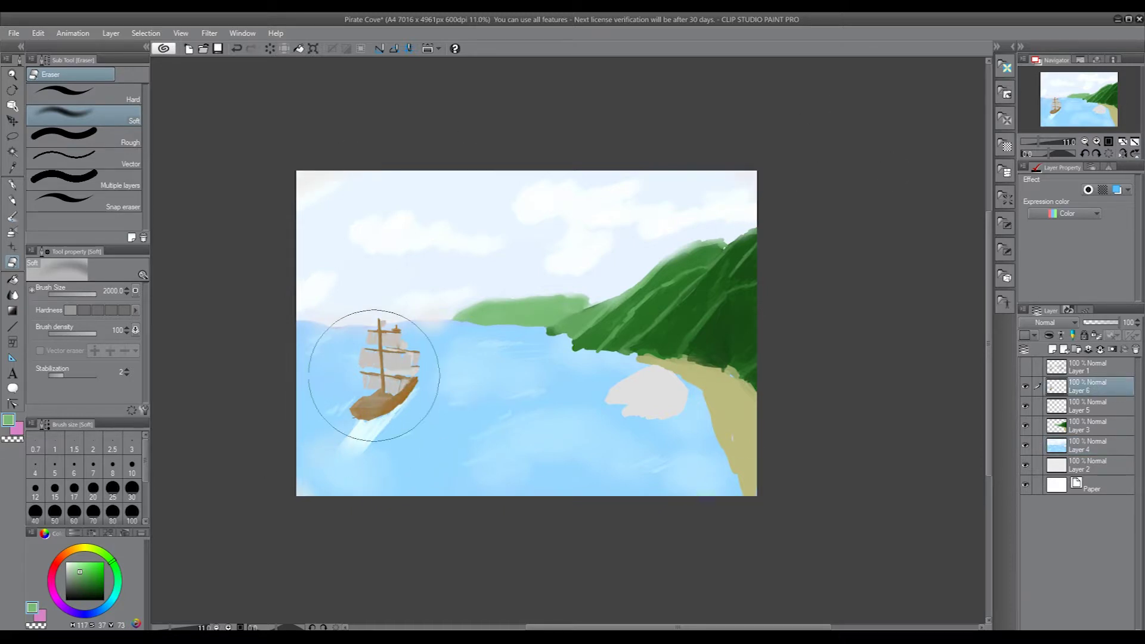
left_click(1077, 444)
mouse_move(545, 345)
left_mouse_down()
mouse_move(696, 238)
mouse_move(422, 317)
left_mouse_up()
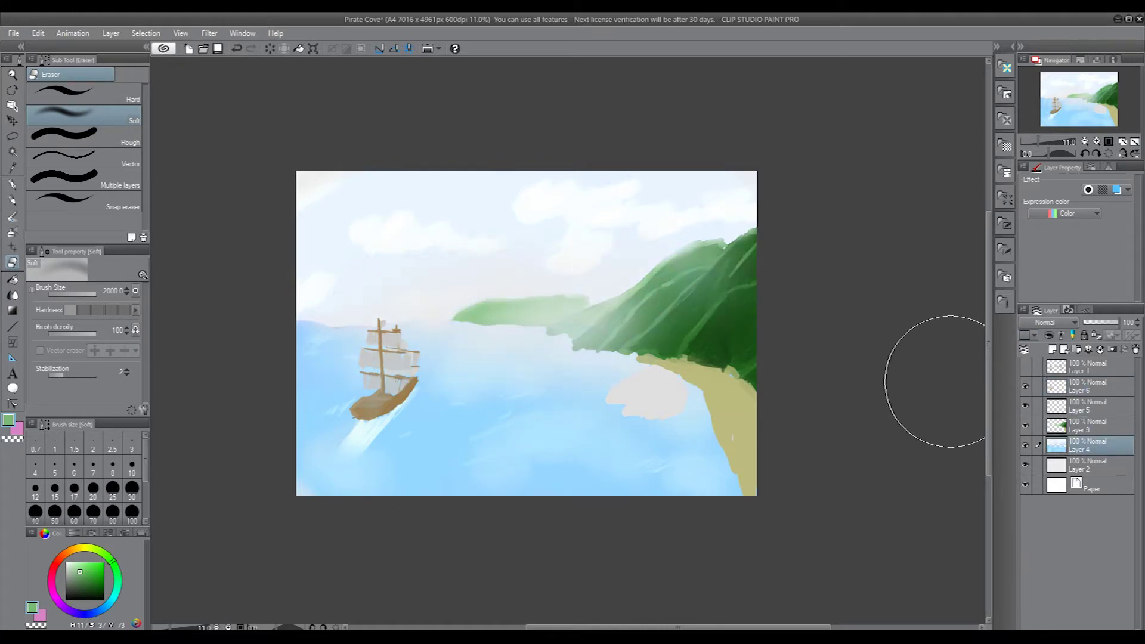
Undo the soft eraser haze and the watercolor strokes on the distant hill
left_click(1087, 387)
key("ctrl+z")
key("ctrl+z")
key("ctrl+z")
key("ctrl+z")
key("ctrl+z")
key("ctrl+z")
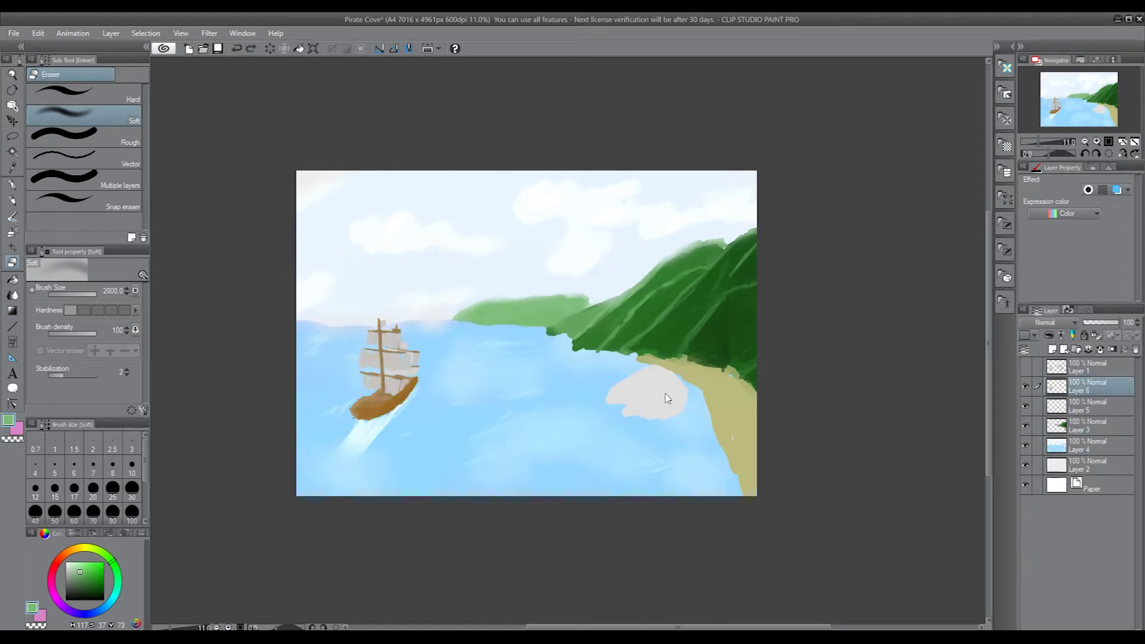
Paint light green highlights along the large hills' ridges and the top of the distant hill
key("b")
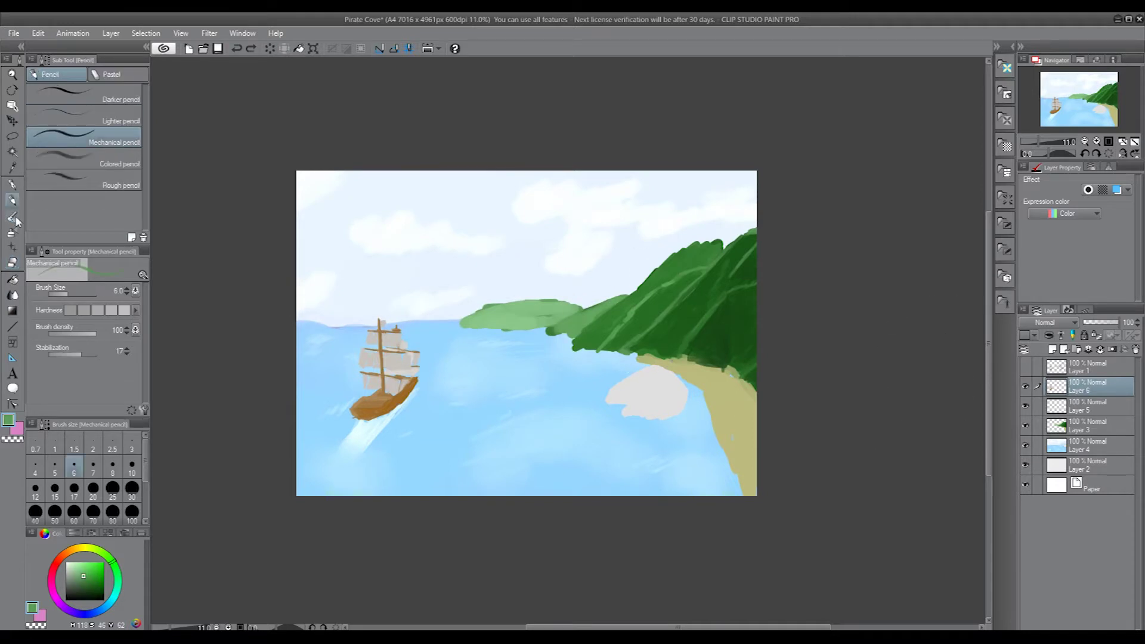
left_click(549, 311, "alt")
left_click_drag(575, 339, 673, 249)
left_click(75, 568)
left_click_drag(462, 321, 579, 301)
left_click(578, 302, "alt")
Create a new layer above the ship layer and airbrush pale grey fog over the sea, ship and lower hills
key("b")
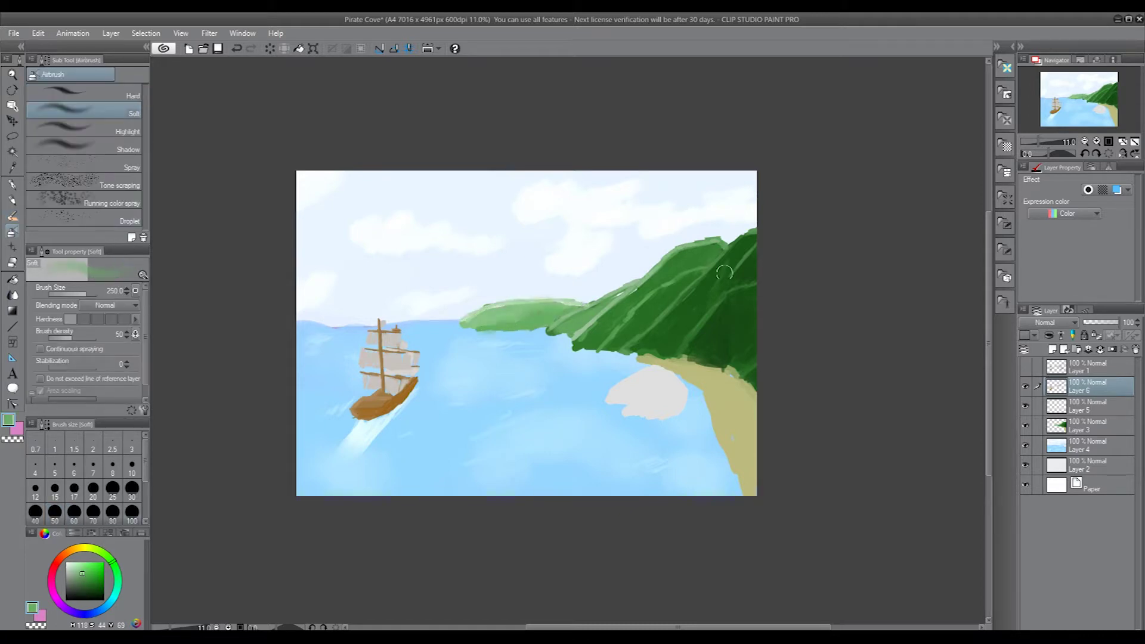
left_click(1064, 349)
mouse_move(561, 298)
left_mouse_down()
mouse_move(411, 400)
mouse_move(473, 281)
mouse_move(529, 422)
mouse_move(621, 322)
mouse_move(352, 378)
left_mouse_up()
left_click(119, 147)
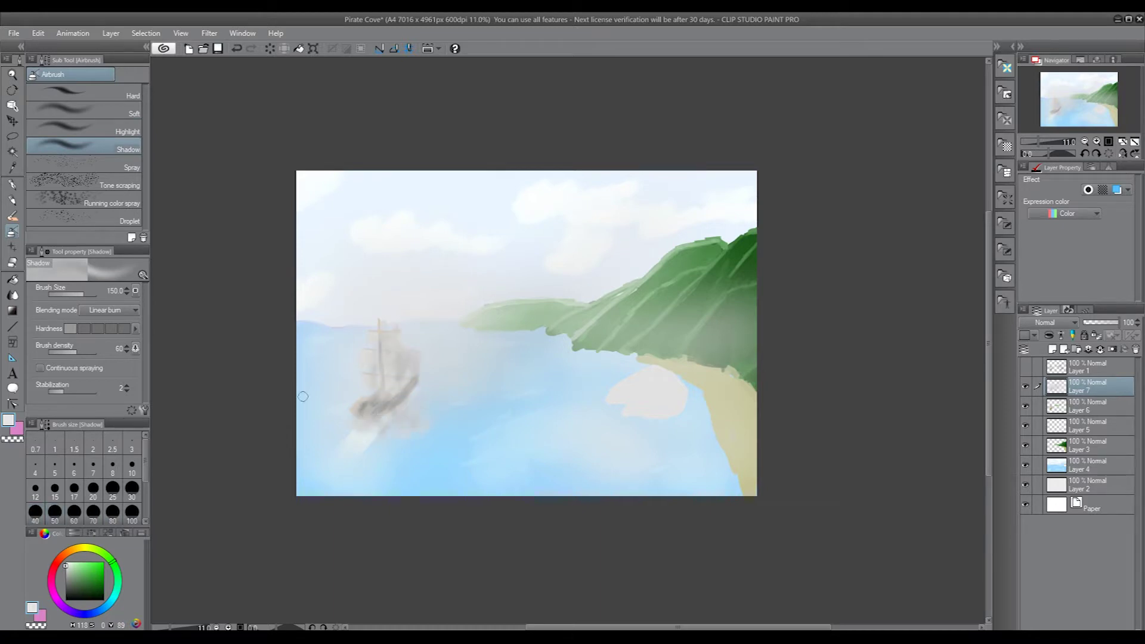
Spray thicker fog over the ship, hillside and beach with the Soft airbrush at size 400
key("comma")
key("comma")
key("bracketleft")
key("bracketleft")
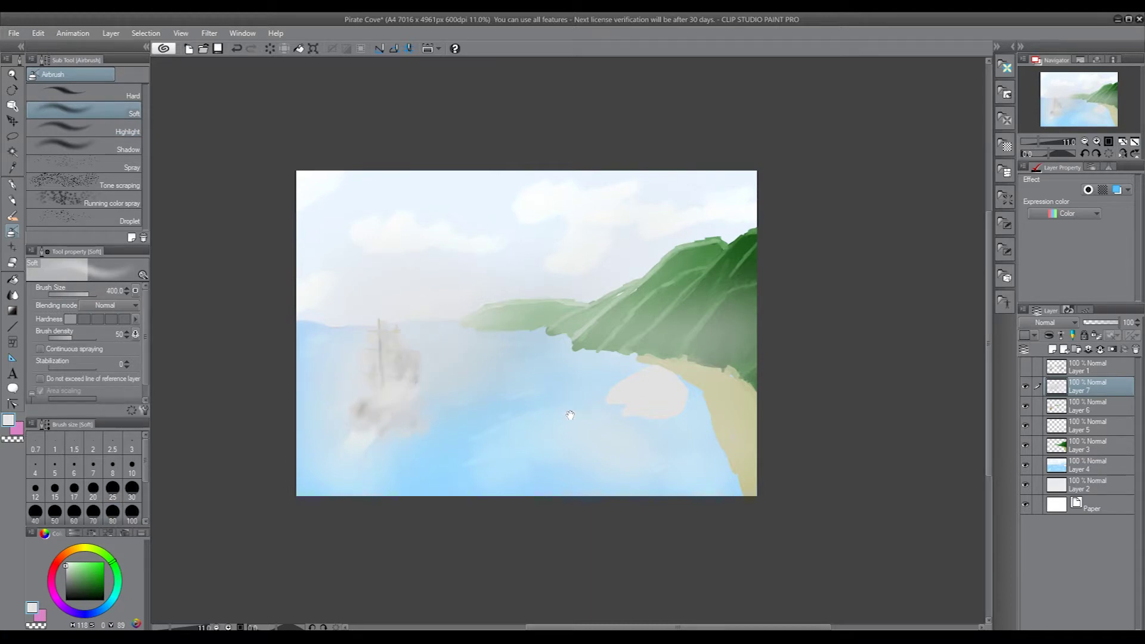
left_click_drag(542, 355, 610, 295)
mouse_move(531, 257)
left_mouse_down()
mouse_move(817, 250)
mouse_move(645, 322)
mouse_move(799, 418)
left_mouse_up()
Hide the fog layer and airbrush dark green at the hills' foot and on the beach edge on Layer 3
left_click(1089, 406)
left_click(1102, 452)
left_click(1026, 387)
left_click(775, 358, "alt")
mouse_move(728, 299)
left_mouse_down()
mouse_move(787, 350)
mouse_move(734, 298)
mouse_move(782, 290)
left_mouse_up()
left_click(782, 291, "alt")
left_click_drag(808, 357, 818, 365)
On the boulder's layer, paint grey shadow areas across the boulder with the Oil paint brush at size 120
left_click(1026, 425)
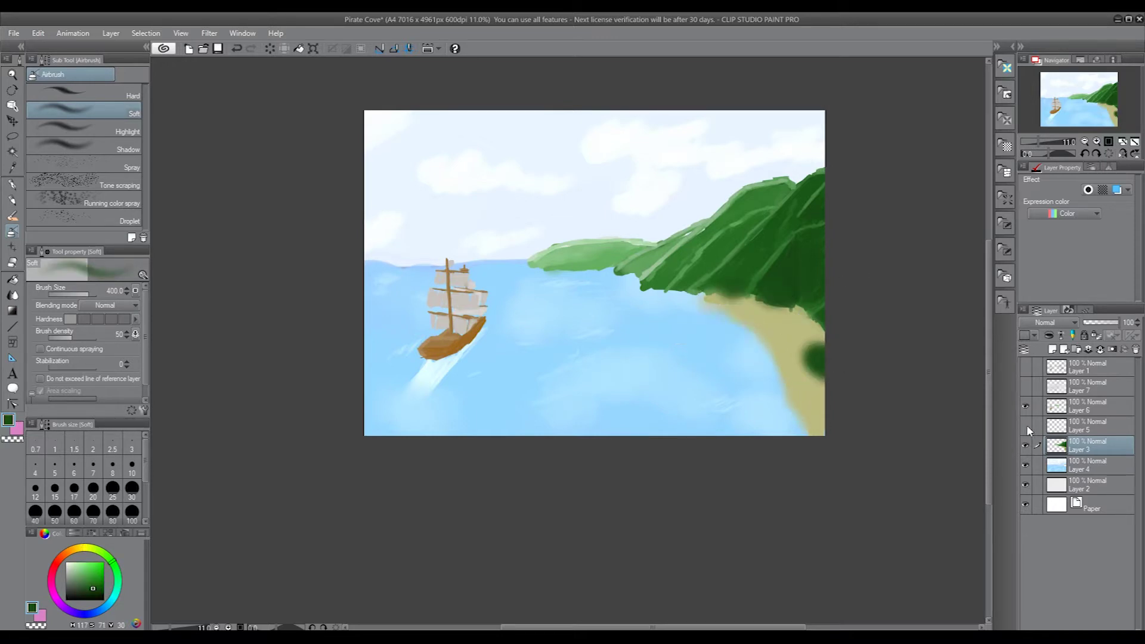
left_click(1026, 425)
left_click(1086, 425)
scroll(752, 352, "up", 4)
key("b")
left_click(66, 578)
left_click_drag(716, 322, 685, 332)
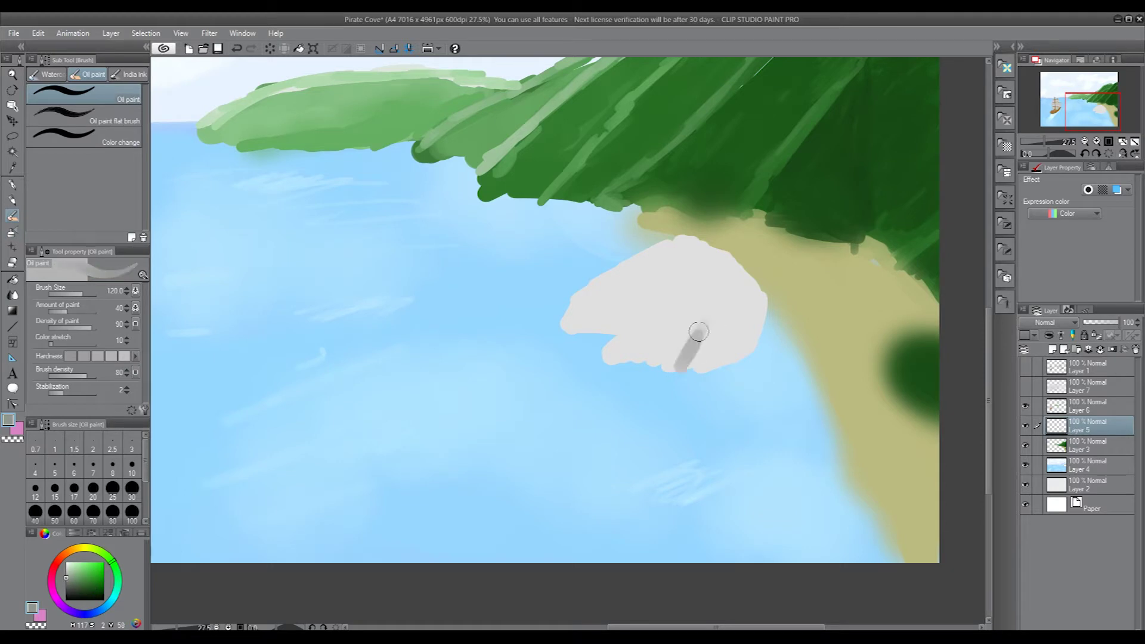
left_click_drag(752, 298, 728, 320)
mouse_move(650, 328)
left_mouse_down()
mouse_move(616, 332)
mouse_move(660, 290)
mouse_move(715, 266)
left_mouse_up()
Paint pale highlights along the boulder's upper edges and rework the grey shading on its shadowed side
left_click(70, 562)
mouse_move(567, 310)
left_mouse_down()
mouse_move(592, 277)
mouse_move(704, 239)
left_mouse_up()
left_click_drag(591, 298, 555, 325)
mouse_move(632, 328)
left_mouse_down()
mouse_move(710, 255)
mouse_move(728, 262)
left_mouse_up()
left_click(720, 279, "alt")
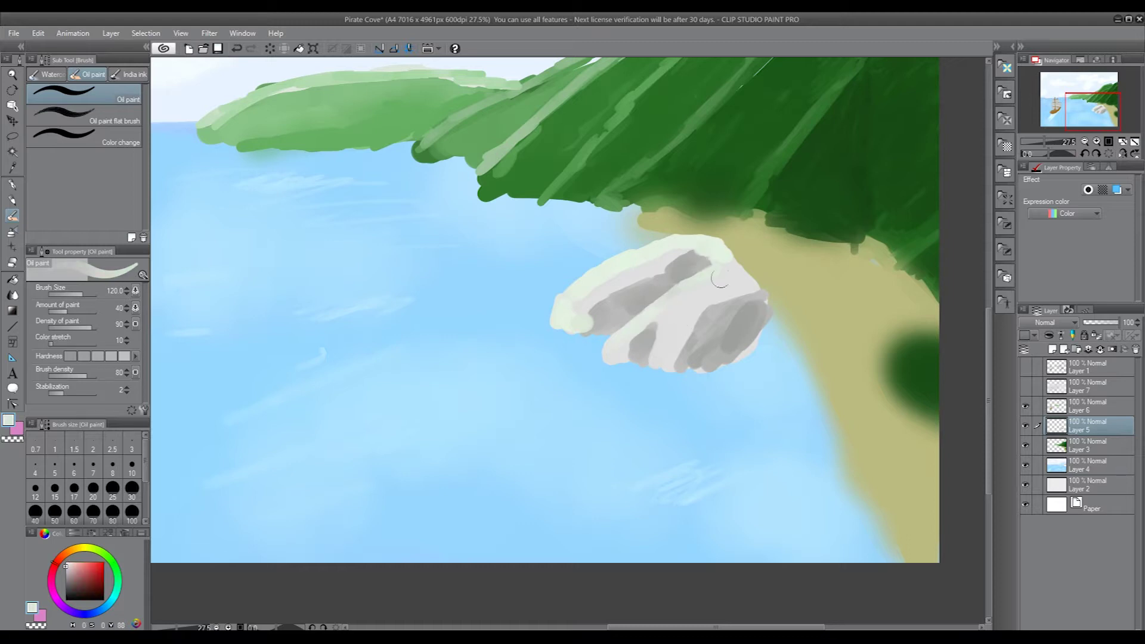
left_click(749, 330, "alt")
left_click_drag(770, 301, 698, 367)
mouse_move(716, 325)
left_mouse_down()
mouse_move(767, 310)
mouse_move(787, 286)
left_mouse_up()
Add small dark grey cracks and dents to the boulder with a smaller Oil paint brush
left_click(132, 465)
scroll(788, 286, "up", 5)
scroll(829, 227, "down", 3)
left_click_drag(835, 197, 749, 244)
left_click_drag(859, 173, 739, 263)
left_click(542, 363, "alt")
key("bracketleft")
left_click(54, 489)
left_click_drag(674, 124, 620, 172)
mouse_move(459, 275)
left_mouse_down()
mouse_move(478, 228)
mouse_move(464, 256)
left_mouse_up()
left_click_drag(839, 365, 833, 369)
left_click_drag(877, 293, 870, 327)
Paint the boulder's shadow on the water and sand with a larger Oil paint brush in colours sampled nearby
scroll(830, 417, "down", 4)
left_click(709, 389, "alt")
key("bracketright")
key("bracketright")
key("bracketright")
key("bracketright")
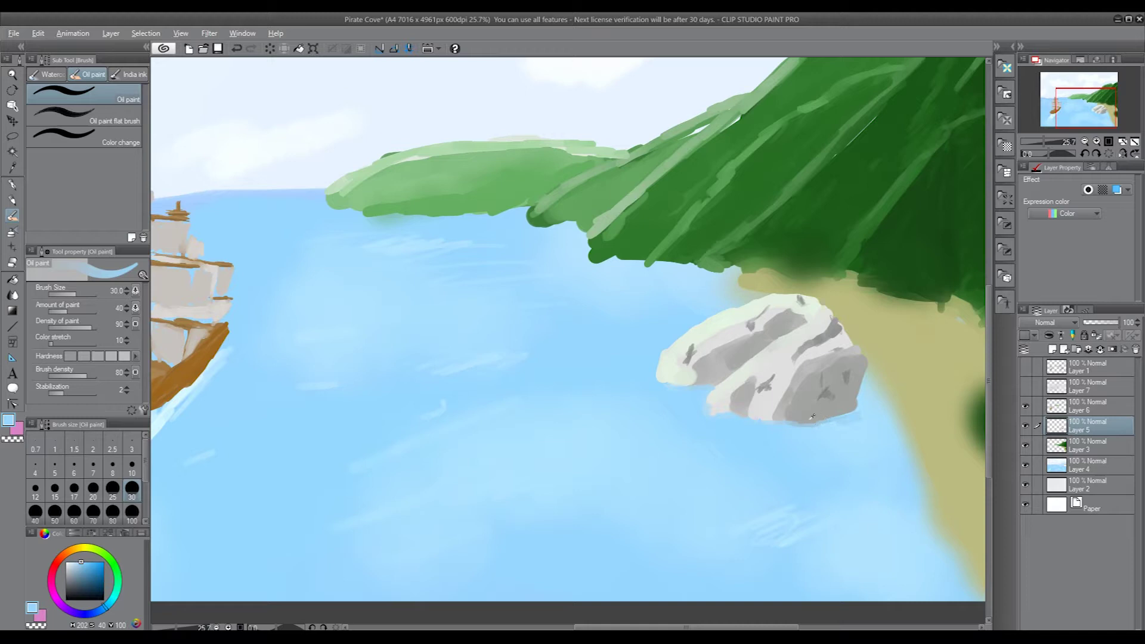
mouse_move(904, 457)
left_mouse_down()
mouse_move(832, 447)
mouse_move(887, 442)
mouse_move(874, 381)
left_mouse_up()
left_click(910, 423, "alt")
mouse_move(939, 448)
left_mouse_down()
mouse_move(898, 418)
mouse_move(871, 367)
left_mouse_up()
On Layer 6, paint the ship's dark blue shadow on the sea and a shadow line along the hills' waterline
left_click_drag(507, 460, 748, 400)
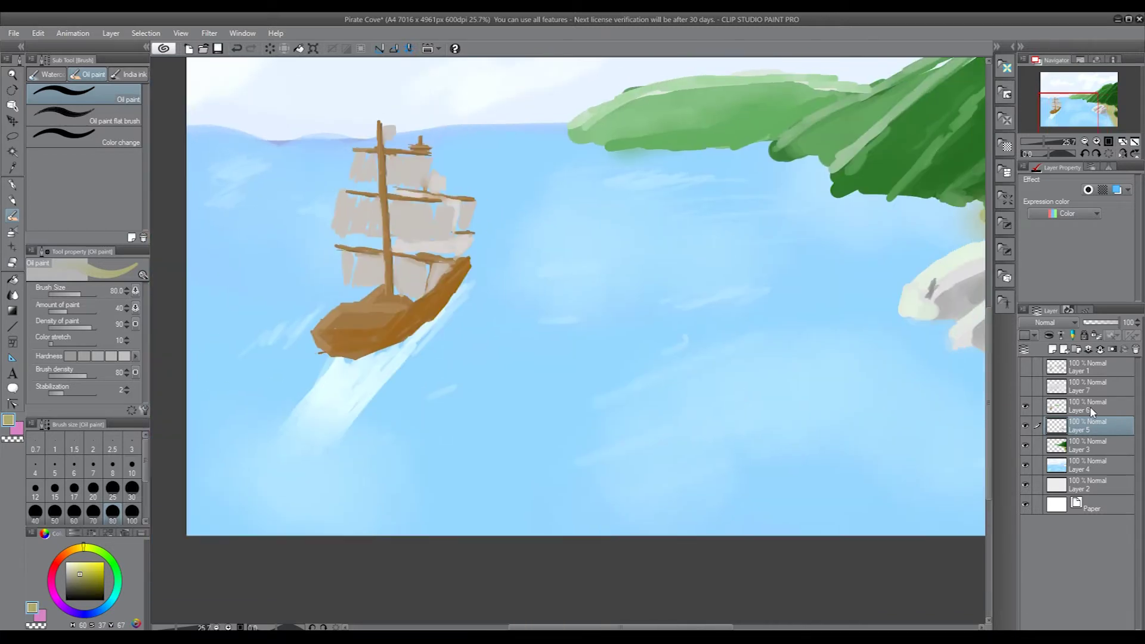
left_click(1092, 411)
left_click(477, 310, "alt")
mouse_move(471, 281)
left_mouse_down()
mouse_move(408, 349)
mouse_move(472, 346)
mouse_move(370, 366)
mouse_move(434, 419)
mouse_move(451, 472)
left_mouse_up()
mouse_move(671, 209)
left_mouse_down()
mouse_move(787, 199)
mouse_move(832, 214)
left_mouse_up()
left_click_drag(859, 244, 922, 257)
left_click_drag(788, 311, 630, 299)
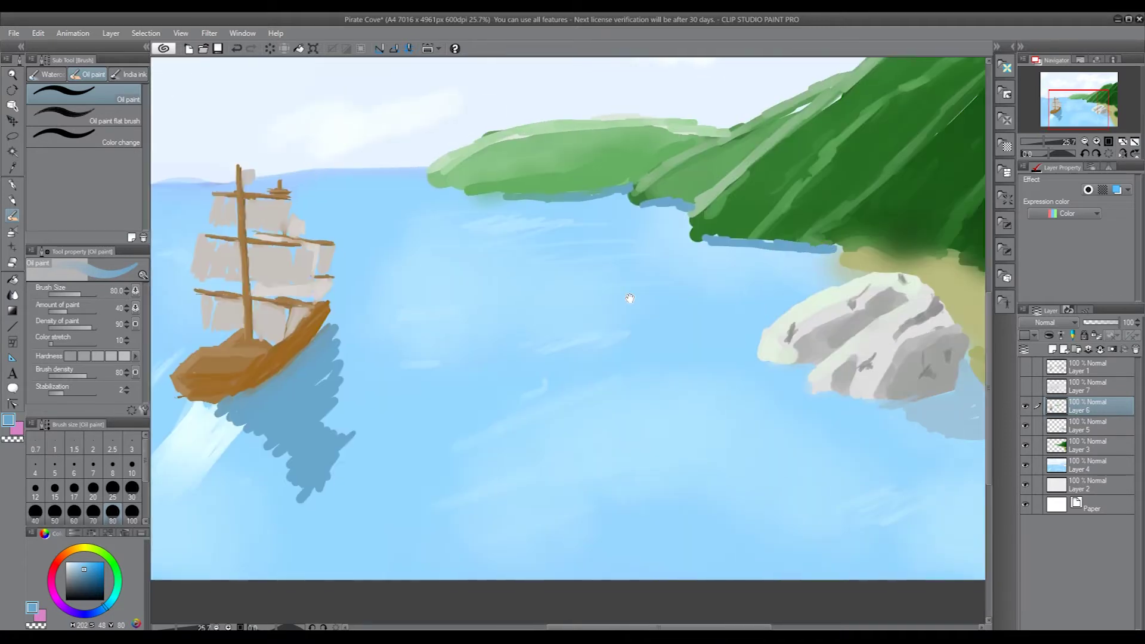
Show the fog layer and spray mist over the ship's shadow, sea and boulder with the Soft airbrush at size 400
scroll(630, 298, "down", 3)
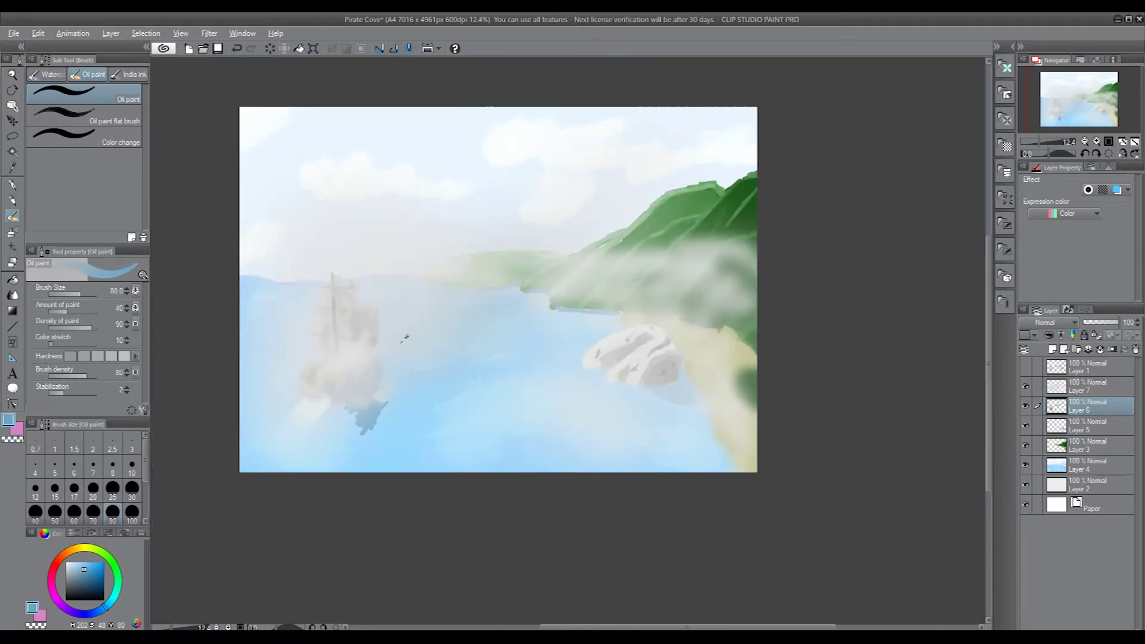
key("b")
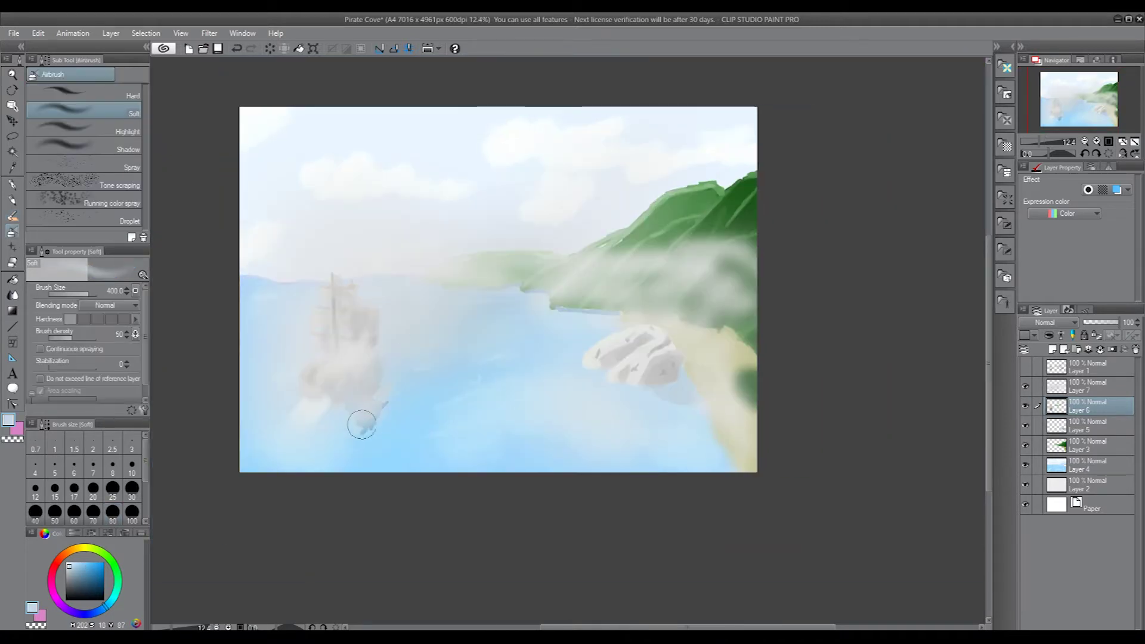
mouse_move(462, 361)
left_mouse_down()
mouse_move(721, 359)
mouse_move(664, 387)
mouse_move(519, 335)
mouse_move(645, 297)
left_mouse_up()
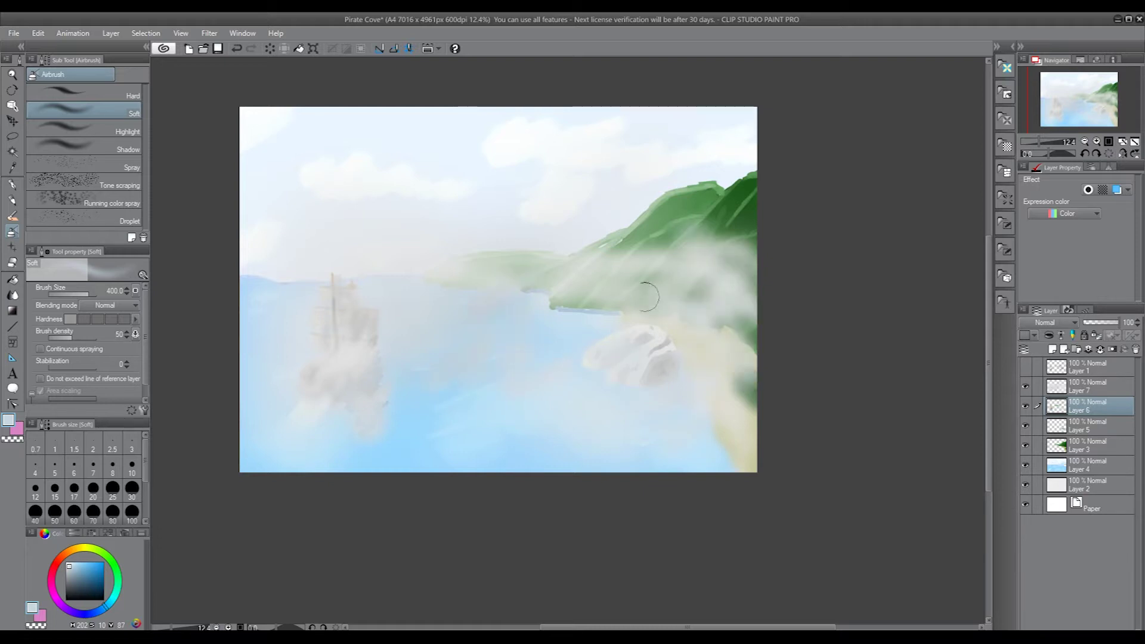
Erase mist from around the ship's sails and masts on the fog layer with the Soft eraser
key("e")
mouse_move(332, 332)
left_mouse_down()
mouse_move(358, 330)
mouse_move(337, 355)
mouse_move(339, 338)
mouse_move(348, 348)
mouse_move(401, 331)
left_mouse_up()
key("alt+bracketright")
key("ctrl+z")
Spray more mist on the fog layer over the ship's hull, the hills' foot, the boulder and the open sea
key("b")
left_click_drag(349, 388, 371, 295)
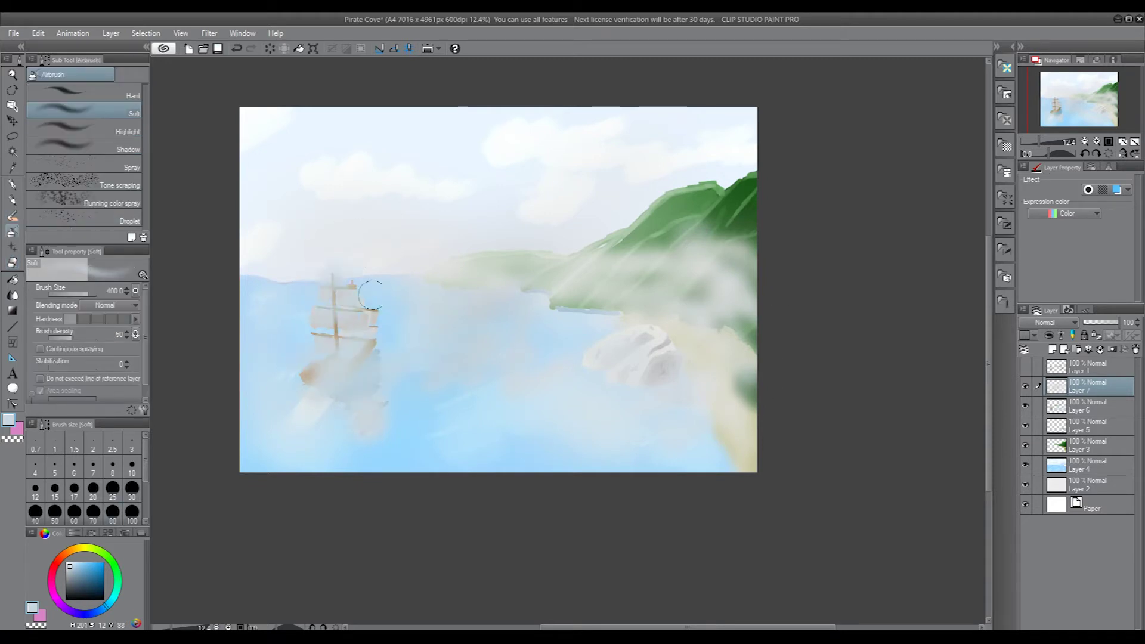
mouse_move(587, 293)
left_mouse_down()
mouse_move(733, 395)
mouse_move(753, 262)
mouse_move(613, 305)
mouse_move(561, 358)
left_mouse_up()
left_click_drag(541, 267, 609, 448)
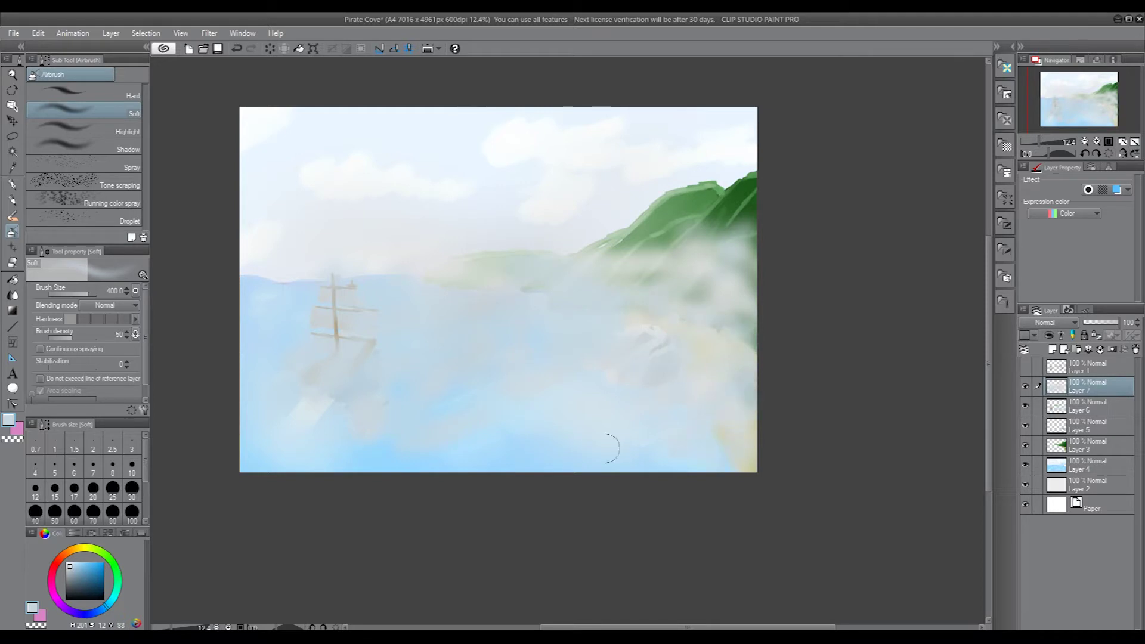
Clear the fog from the ship's masthead and the sky, and lightly mist the top yard again
key("e")
mouse_move(350, 300)
left_mouse_down()
mouse_move(333, 271)
mouse_move(334, 288)
left_mouse_up()
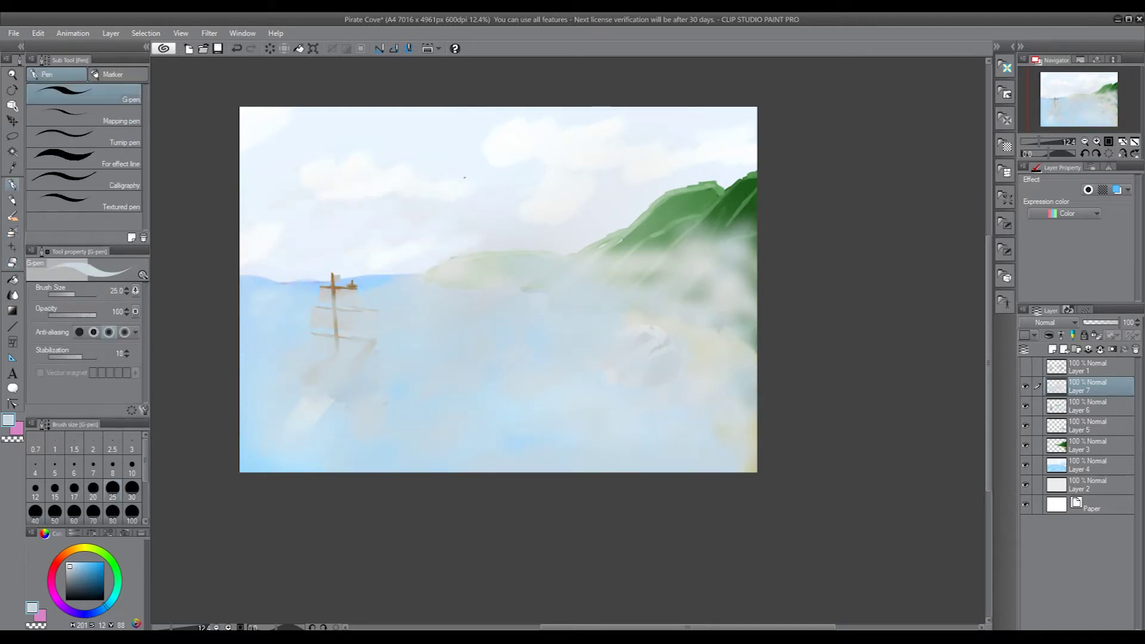
mouse_move(330, 225)
left_mouse_down()
mouse_move(371, 179)
mouse_move(383, 202)
left_mouse_up()
key("b")
left_click_drag(327, 269, 343, 281)
key("e")
key("b")
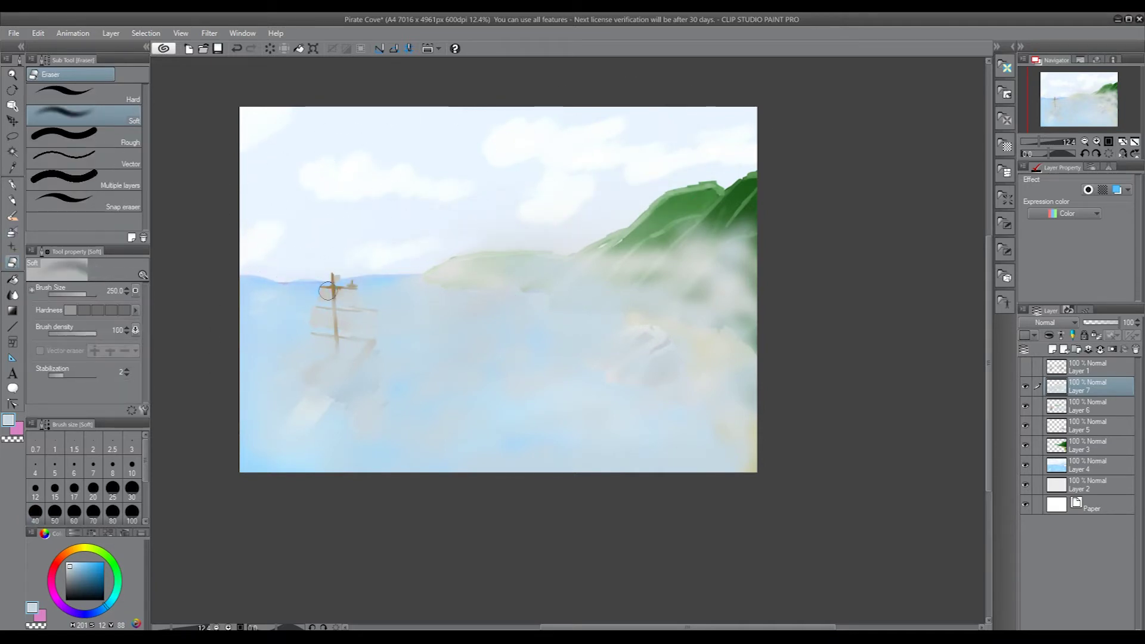
On Layer 6, paint the masthead flag in pale cream and grey folds with the Oil paint brush at size 15
scroll(317, 308, "up", 5)
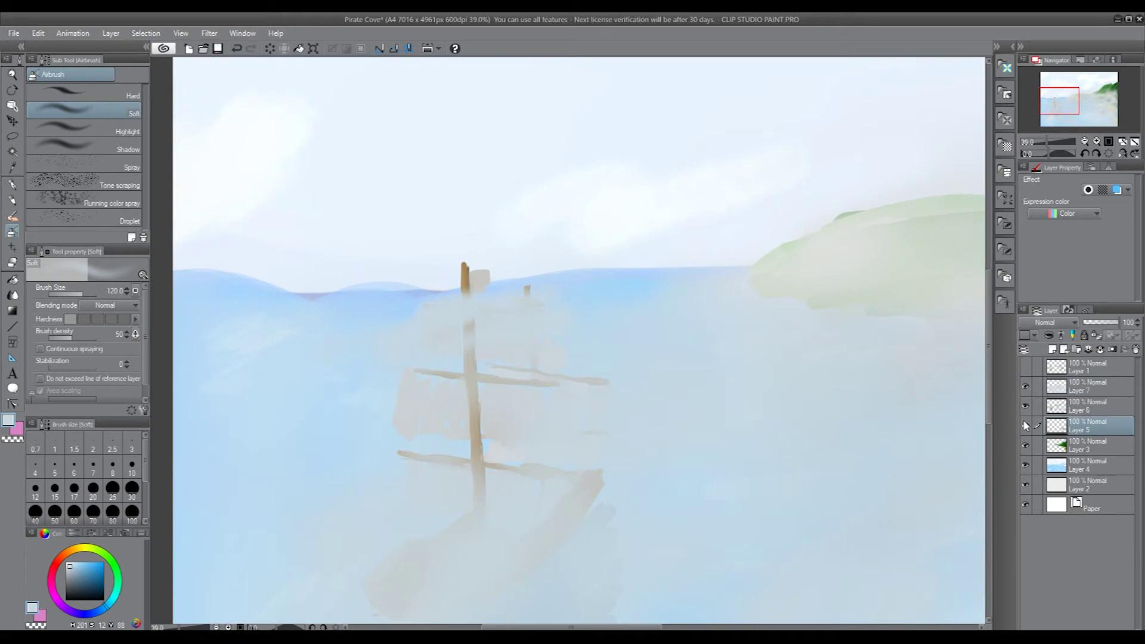
key("alt+bracketleft")
scroll(541, 271, "up", 5)
key("b")
mouse_move(511, 244)
left_mouse_down()
mouse_move(614, 316)
mouse_move(574, 294)
mouse_move(638, 281)
mouse_move(597, 322)
mouse_move(598, 266)
left_mouse_up()
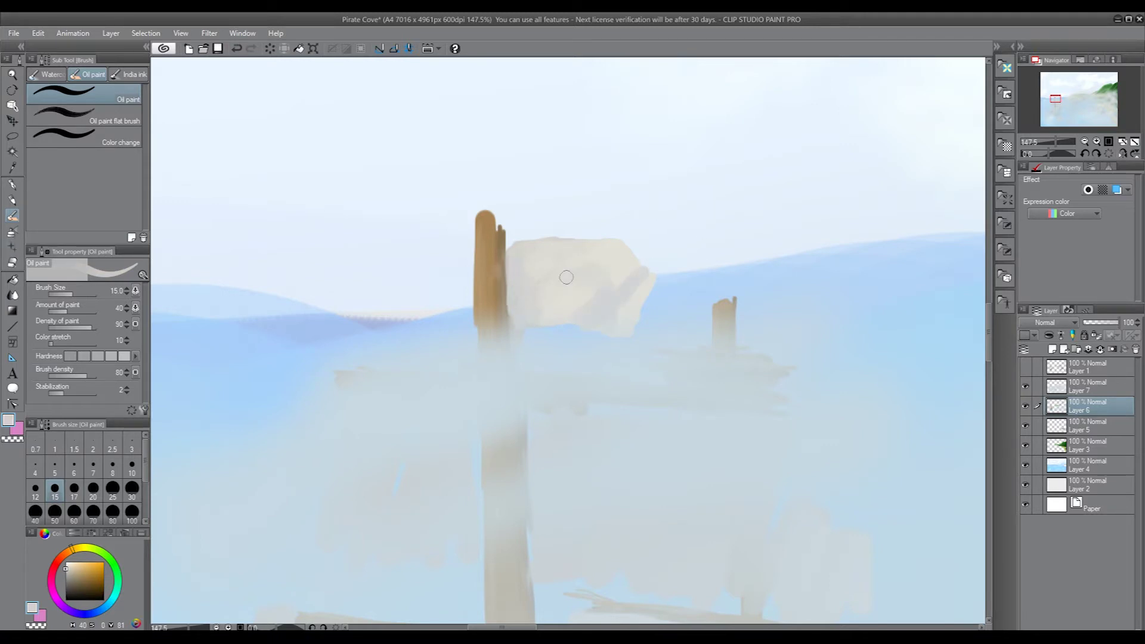
left_click(65, 562)
left_click_drag(549, 325, 656, 289)
mouse_move(512, 239)
left_mouse_down()
mouse_move(580, 238)
mouse_move(592, 291)
left_mouse_up()
Paint lighter folds into the masthead flag on Layer 6 and sample a pale blue-grey from the misty sails
scroll(592, 290, "down", 5)
left_click(460, 275, "alt")
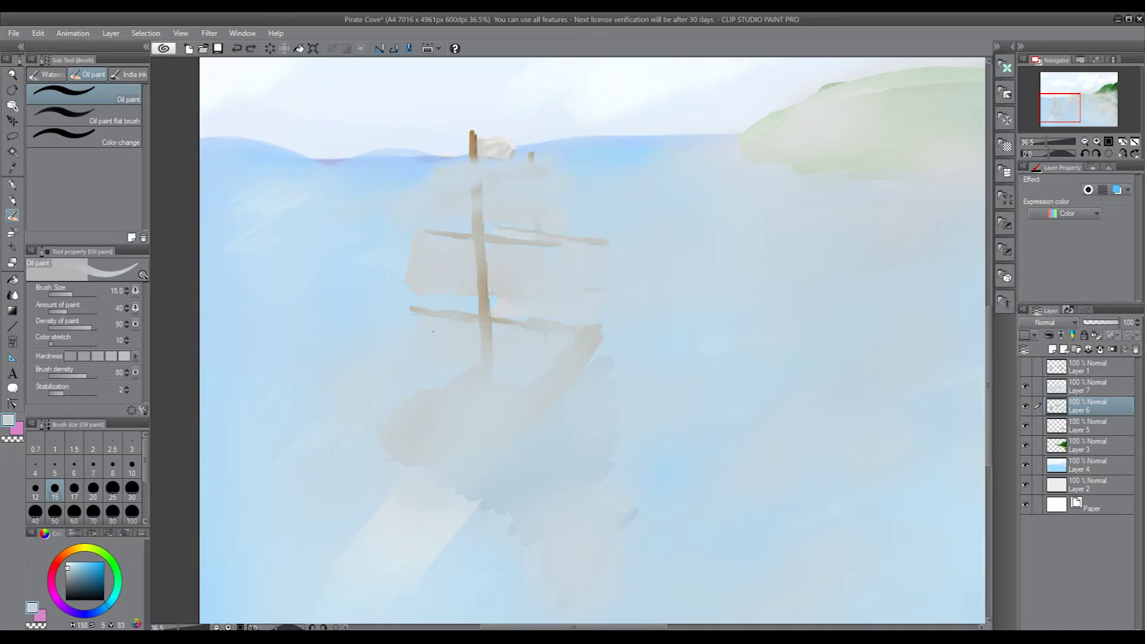
scroll(433, 331, "up", 5)
mouse_move(672, 266)
left_mouse_down()
mouse_move(511, 361)
mouse_move(543, 620)
left_mouse_up()
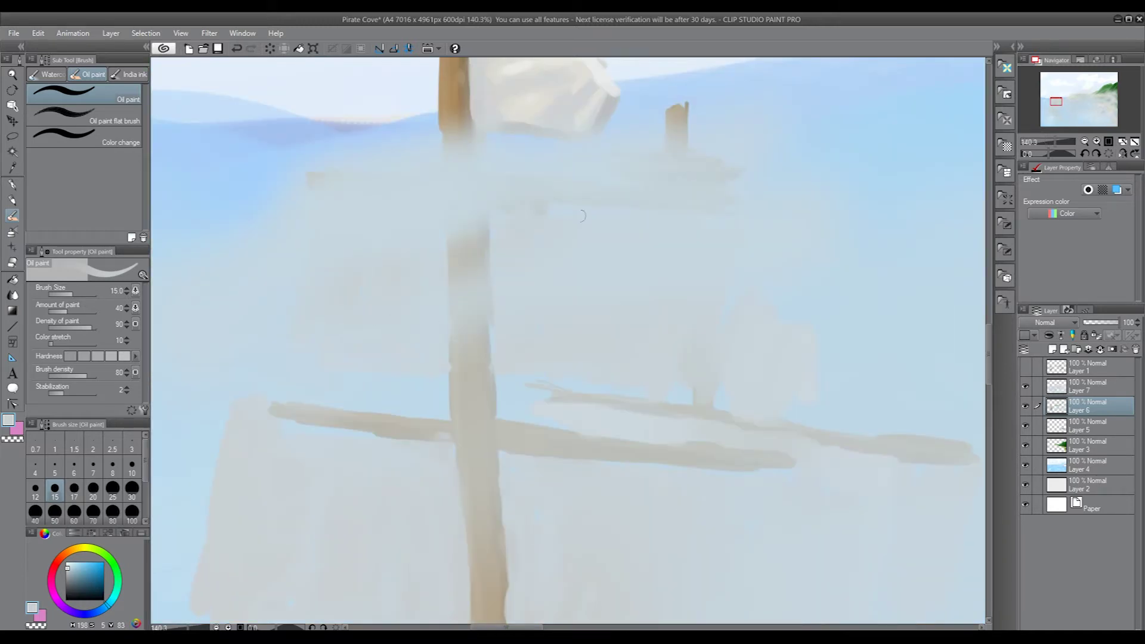
scroll(695, 239, "down", 3)
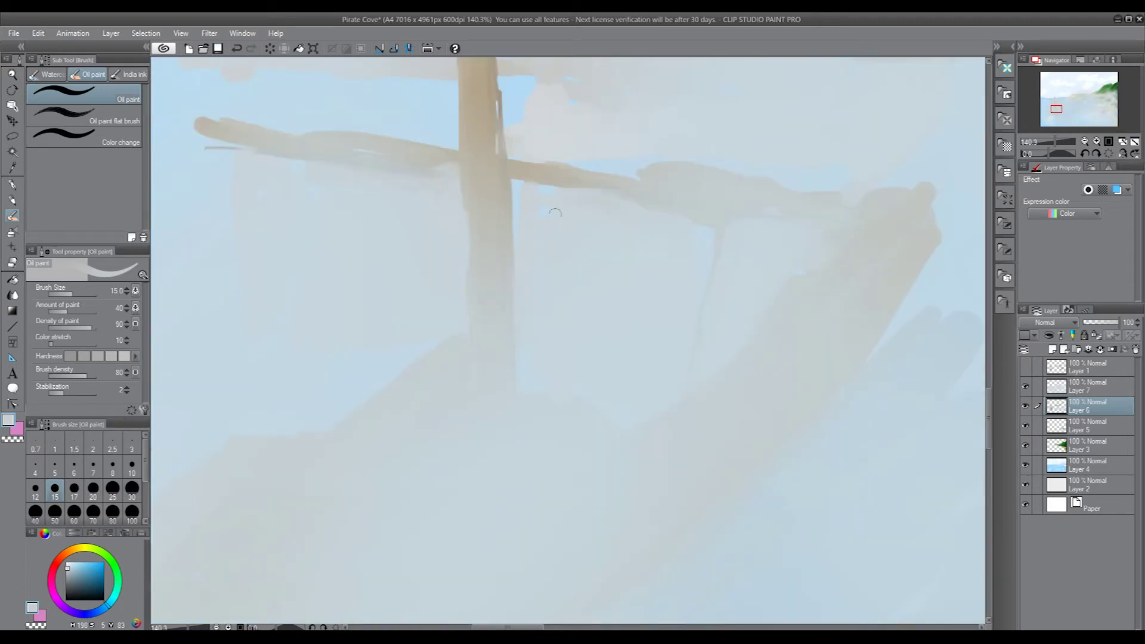
Smooth the ragged edges of the ship's reflection on Layer 6 with the Soft eraser, enlarging it to size 300
scroll(688, 287, "down", 5)
key("e")
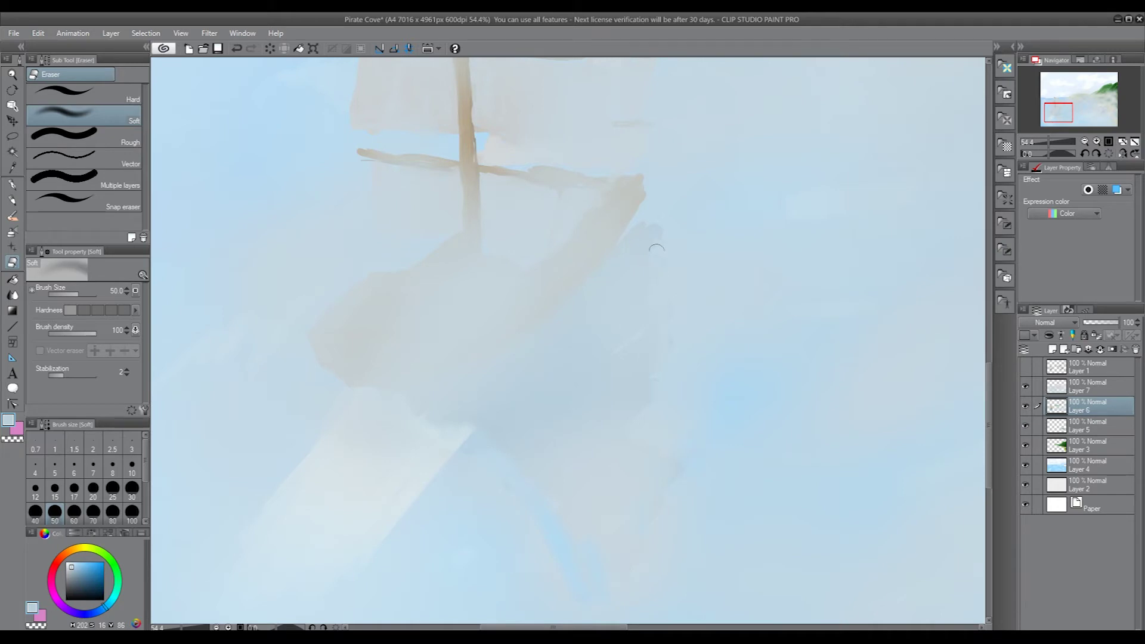
scroll(448, 425, "down", 1)
key("]")
key("]")
key("]")
key("]")
key("]")
key("]")
key("]")
key("]")
key("]")
key("]")
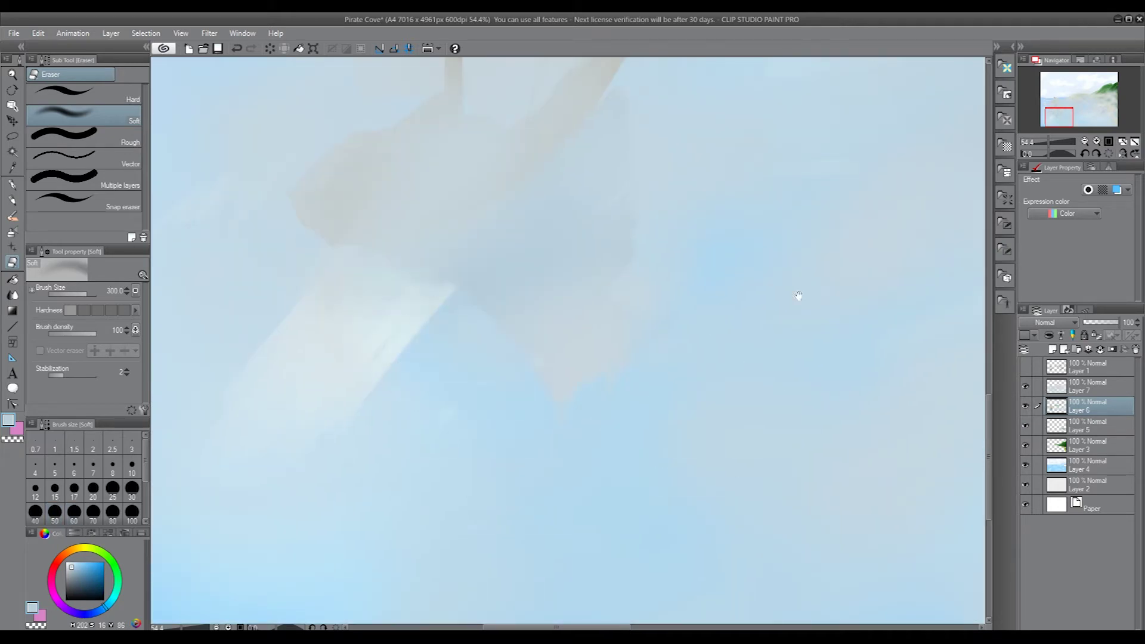
Touch up the ship's masthead and flag on Layer 6 with light tones using the Oil paint brush
scroll(797, 296, "up", 4)
scroll(538, 323, "up", 8)
key("b")
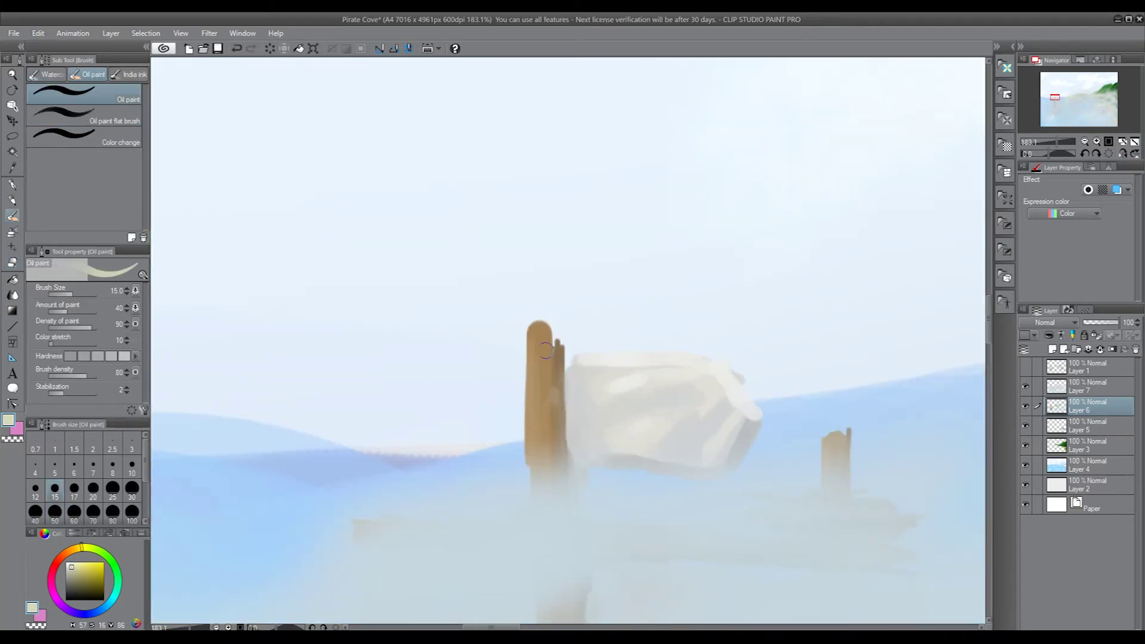
mouse_move(538, 324)
left_mouse_down()
mouse_move(521, 379)
mouse_move(532, 323)
left_mouse_up()
key("]")
key("]")
scroll(814, 347, "down", 10)
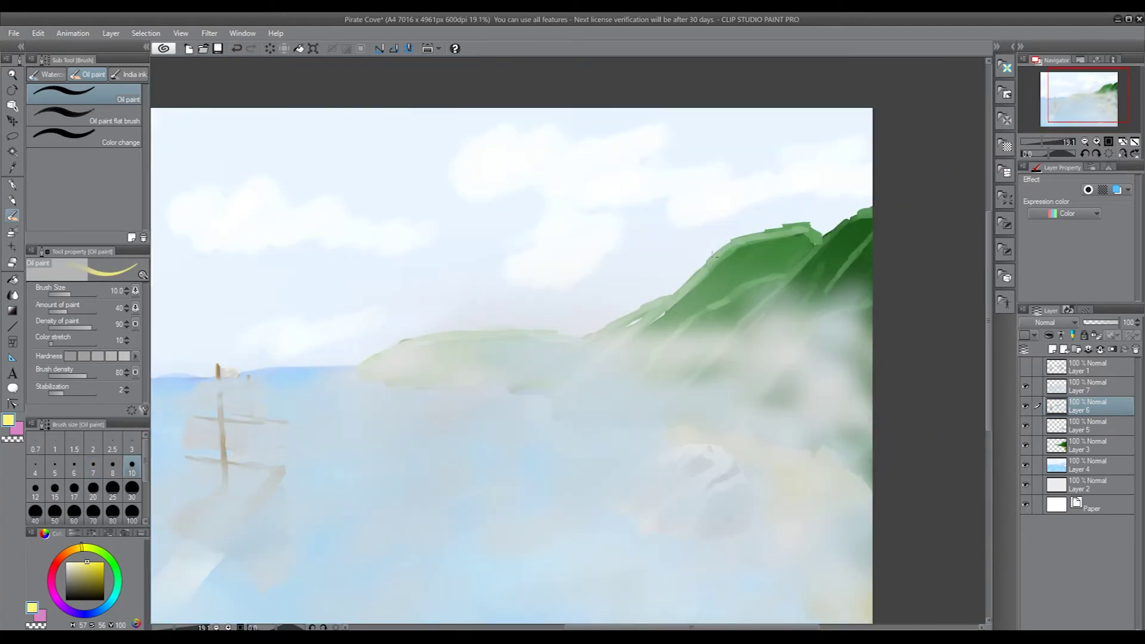
Pick a muted yellow, set the Oil paint brush to size 70 and add a new layer above Layer 6
left_click(76, 569)
key("]")
key("]")
key("]")
key("]")
key("]")
key("]")
key("]")
key("]")
key("]")
key("]")
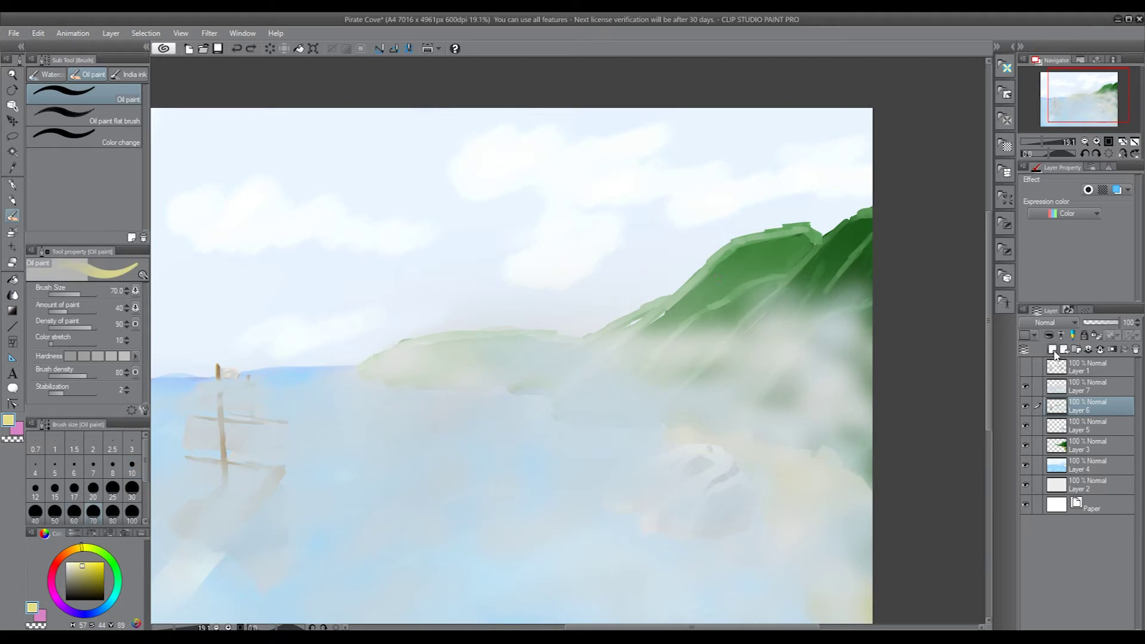
left_click(1053, 350)
Paint muted yellow sunlight along the hills' ridges and slopes on Layer 3
left_click(1089, 465)
left_click(1089, 425)
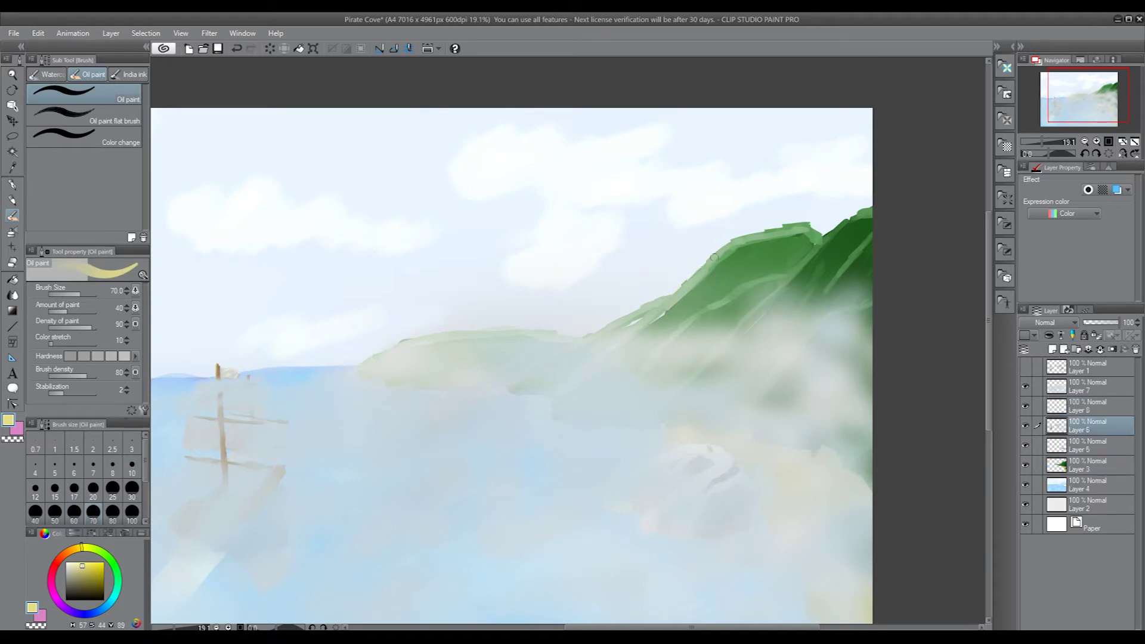
left_click_drag(586, 339, 958, 417)
left_click(1099, 469)
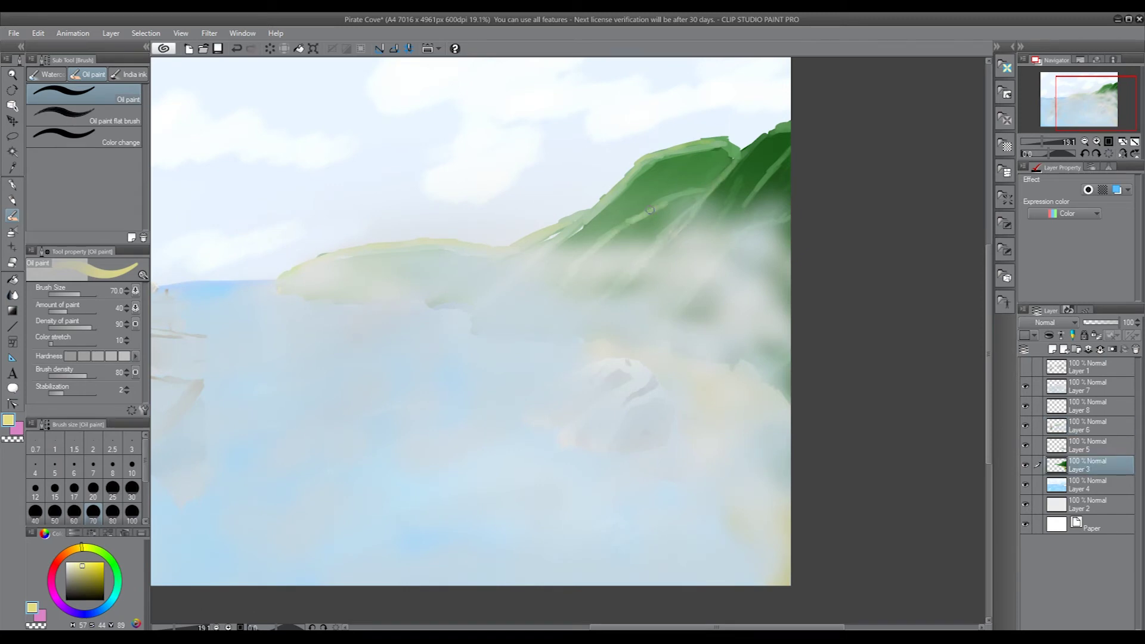
Paint muted yellow highlights along the boulder's upper edge on Layer 5
left_click(1030, 446)
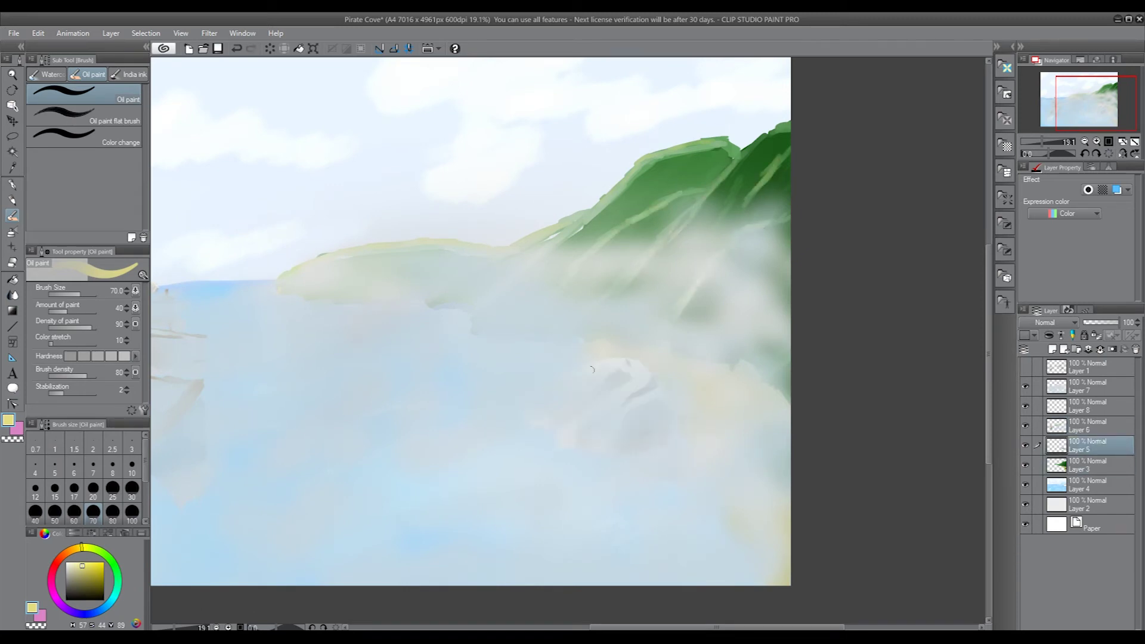
scroll(582, 421, "down", 4)
scroll(777, 460, "up", 2)
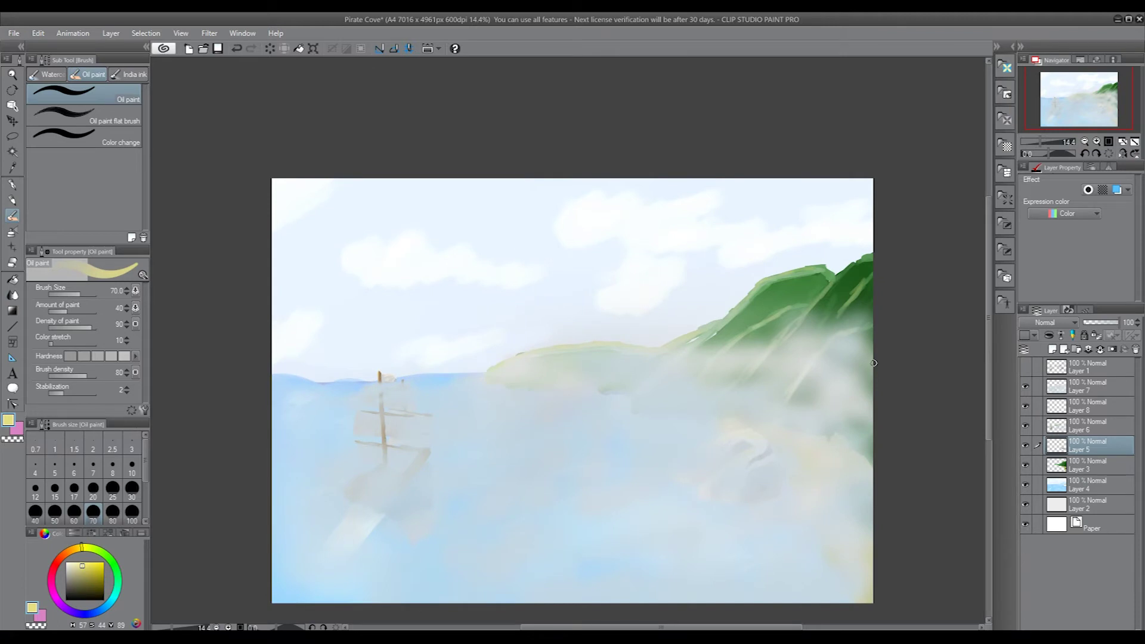
Hide the fog on Layer 7 and paint sampled darker greens into the hillsides on Layer 3
scroll(742, 365, "up", 4)
left_click(844, 220, "ctrl+shift")
left_click(844, 219, "alt")
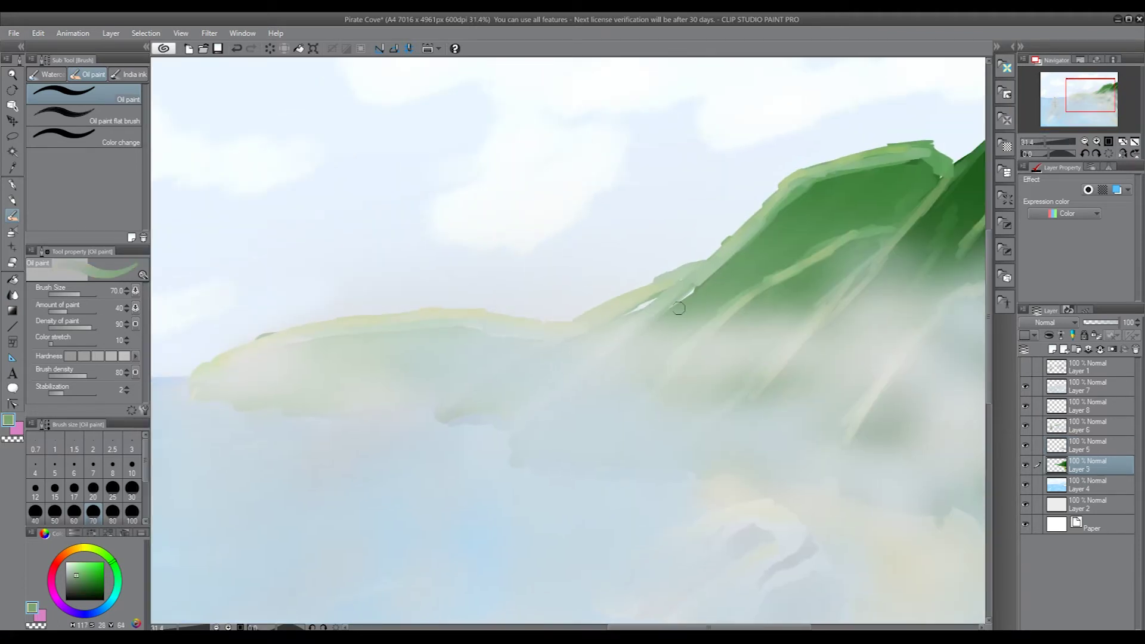
left_click(1026, 387)
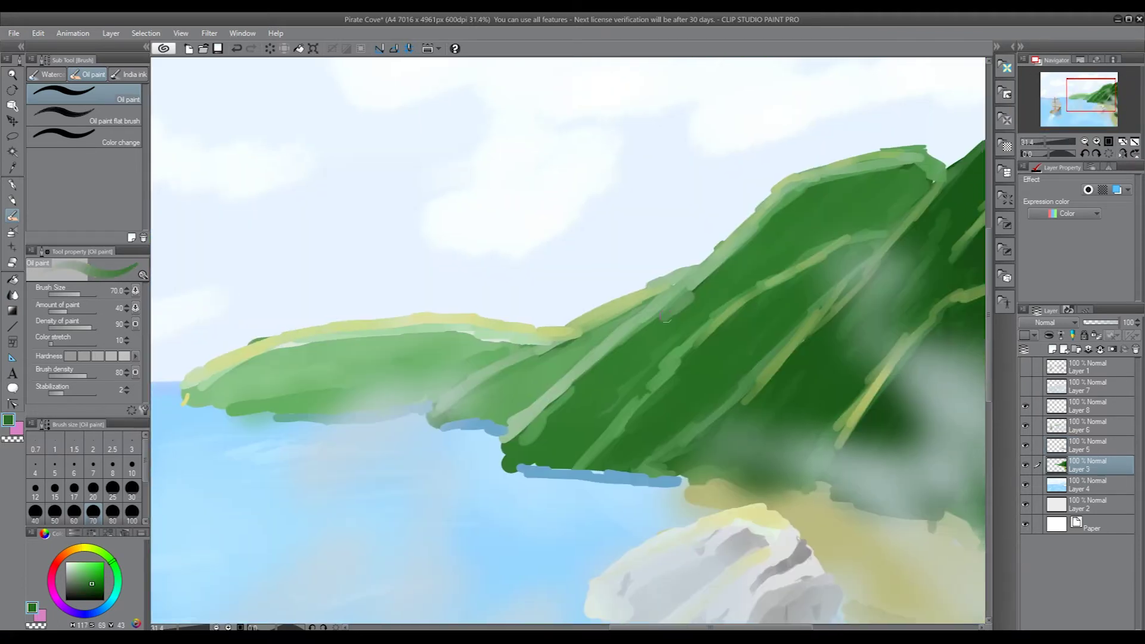
left_click(521, 374, "alt")
left_click(521, 374, "alt")
scroll(535, 356, "right", 5)
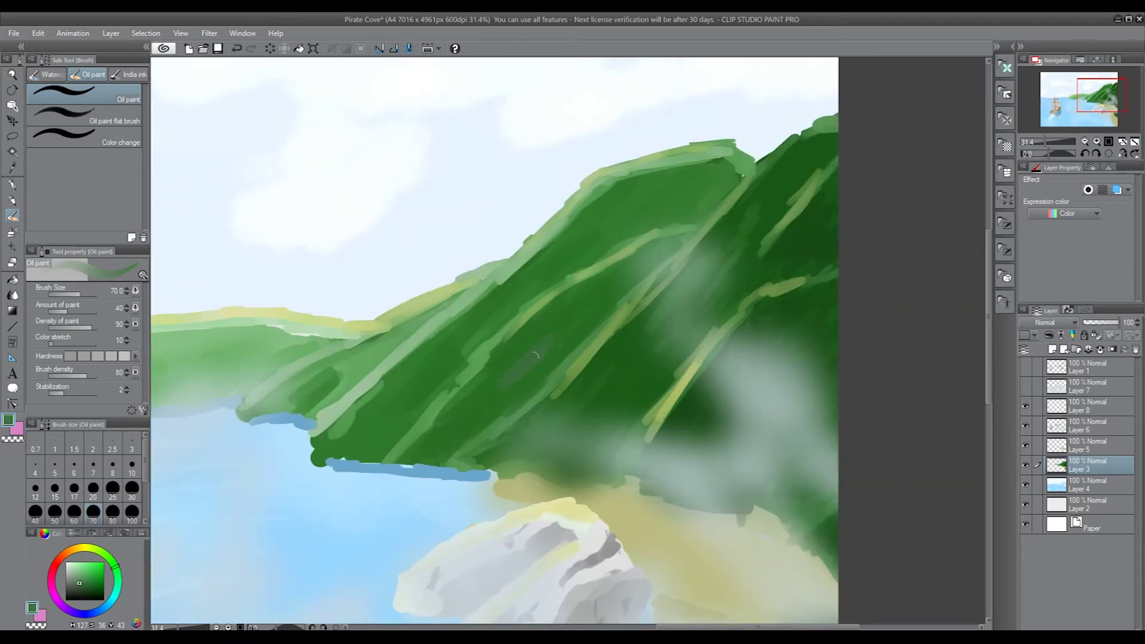
left_click(691, 404, "alt")
left_click_drag(543, 346, 495, 394)
left_click_drag(638, 215, 519, 307)
left_click_drag(504, 316, 472, 355)
left_click_drag(430, 370, 393, 396)
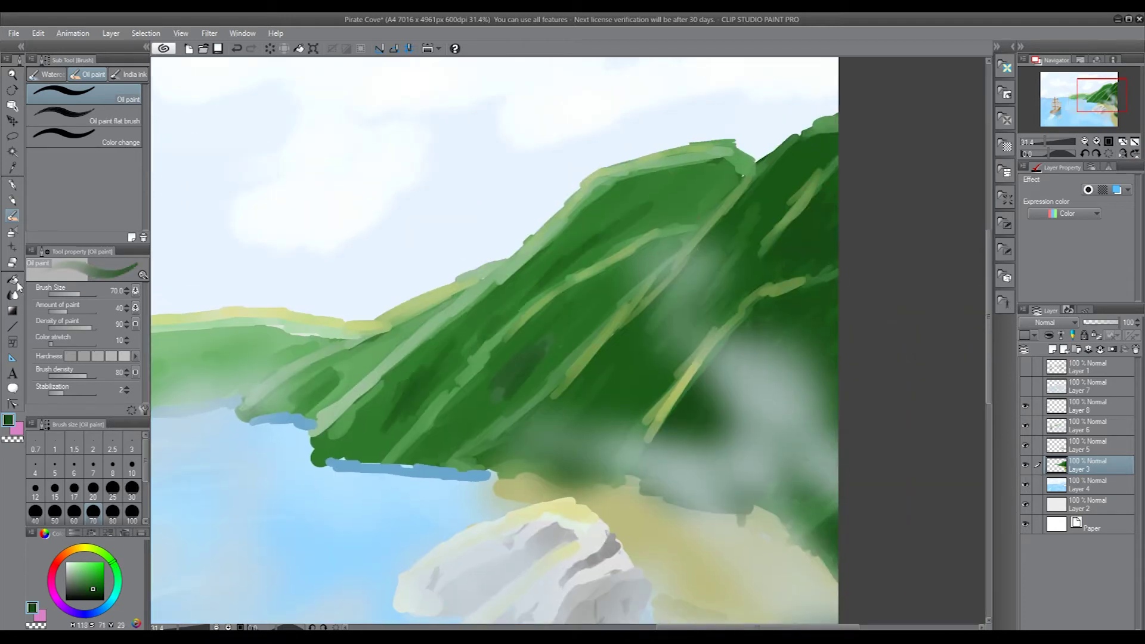
Shade the hillside hollows dark green with the Soft airbrush at size 100, and show the fog layer again
left_click(12, 232)
left_click_drag(546, 334, 489, 399)
left_click_drag(477, 316, 394, 415)
left_click_drag(663, 197, 597, 236)
left_click_drag(751, 209, 731, 263)
left_click_drag(364, 355, 312, 378)
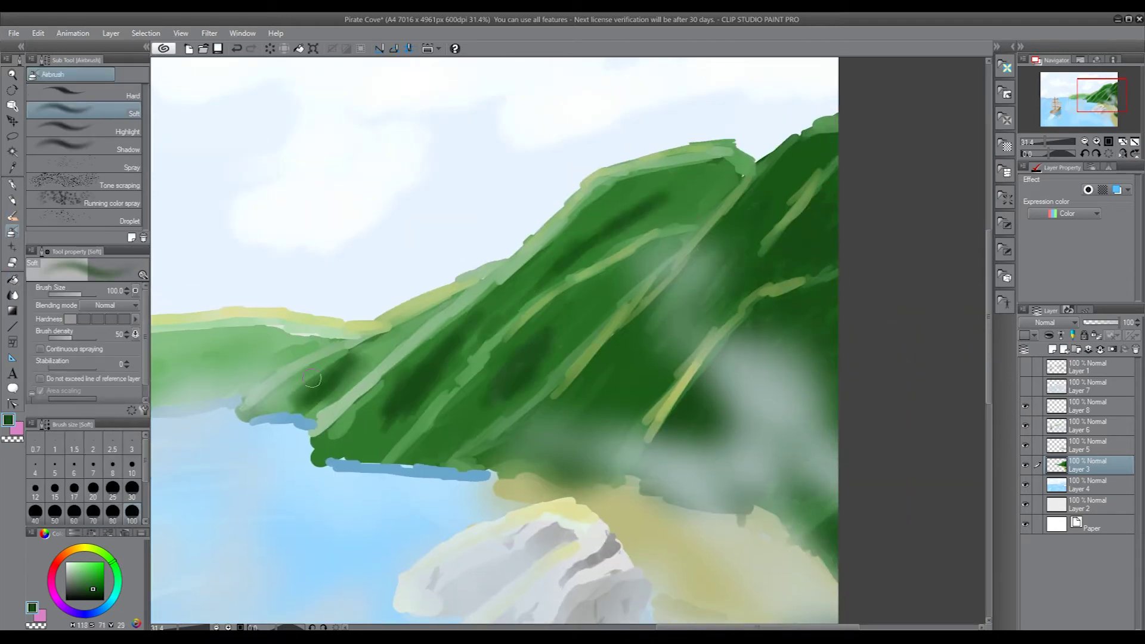
scroll(690, 387, "down", 5)
left_click(1025, 386)
scroll(890, 388, "up", 3)
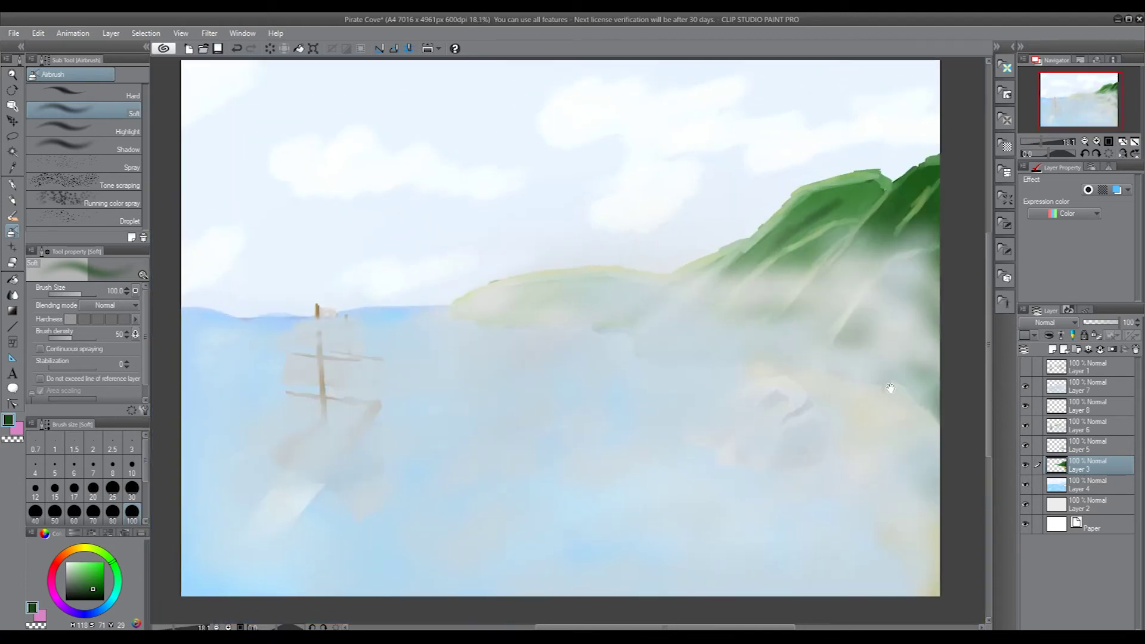
Darken the hills on Layer 3 by pulling the RGB tone curve's upper part down
scroll(890, 388, "up", 1)
left_click(38, 33)
mouse_move(89, 263)
left_click(262, 322)
mouse_move(586, 330)
left_mouse_down()
mouse_move(651, 344)
mouse_move(642, 379)
mouse_move(632, 364)
left_mouse_up()
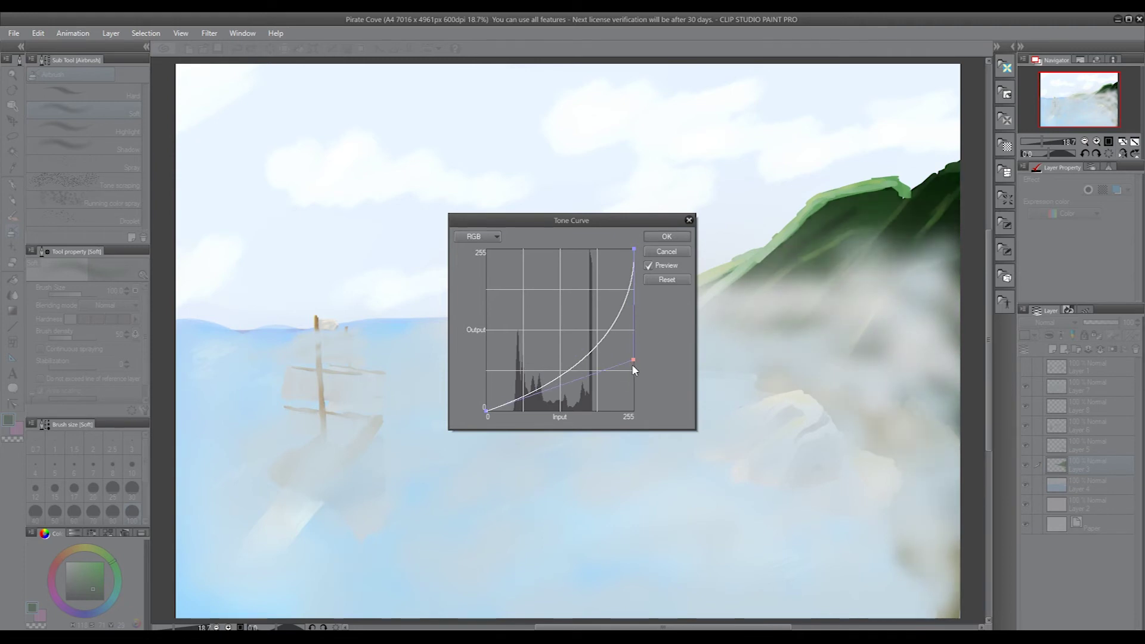
key("Return")
Darken Layer 6 with a Tone Curve correction, and lasso the ship together with its reflection
left_click(1088, 425)
left_click(38, 33)
mouse_move(120, 249)
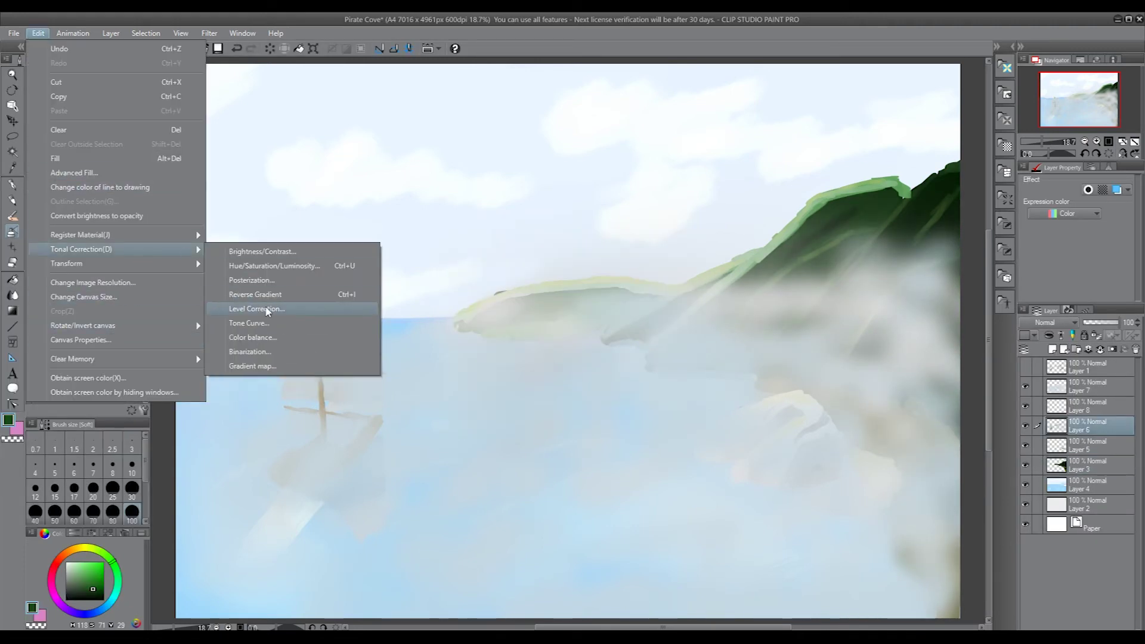
left_click(257, 323)
left_click_drag(593, 327, 634, 410)
key("Escape")
left_click(12, 136)
left_click_drag(256, 376, 385, 337)
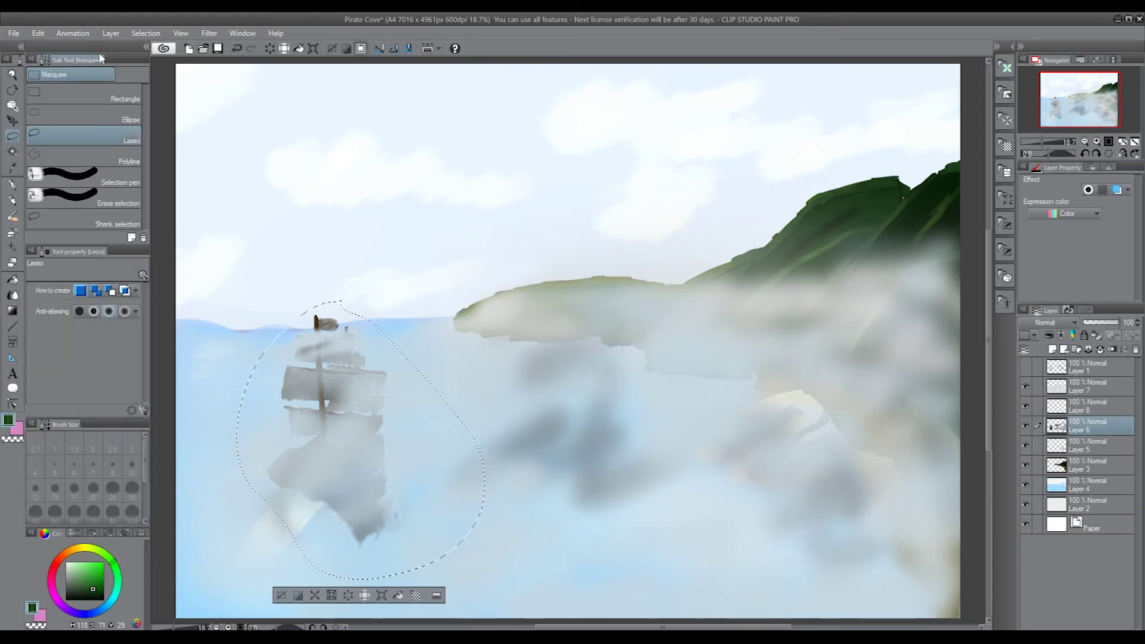
left_click(39, 33)
mouse_move(116, 264)
left_click(257, 279)
left_click_drag(237, 296, 193, 296)
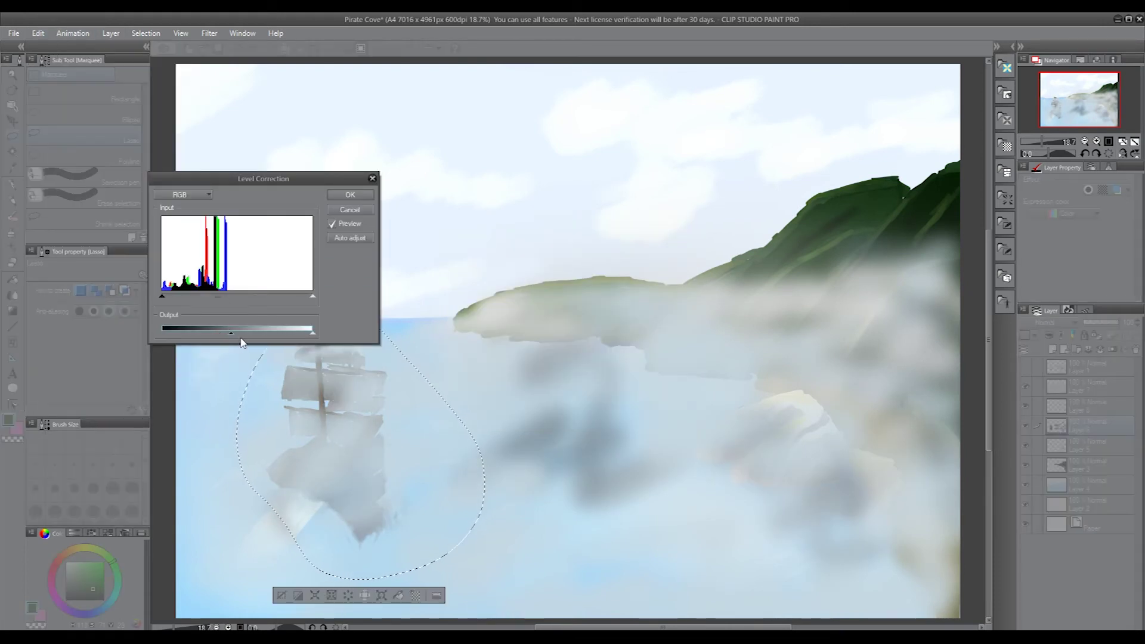
left_click_drag(161, 332, 206, 332)
key("Escape")
Lighten the selected ship on Layer 6 with a multi-point RGB tone curve raised in the midtones
left_click(38, 33)
mouse_move(120, 251)
left_click(257, 293)
left_click_drag(530, 282, 542, 272)
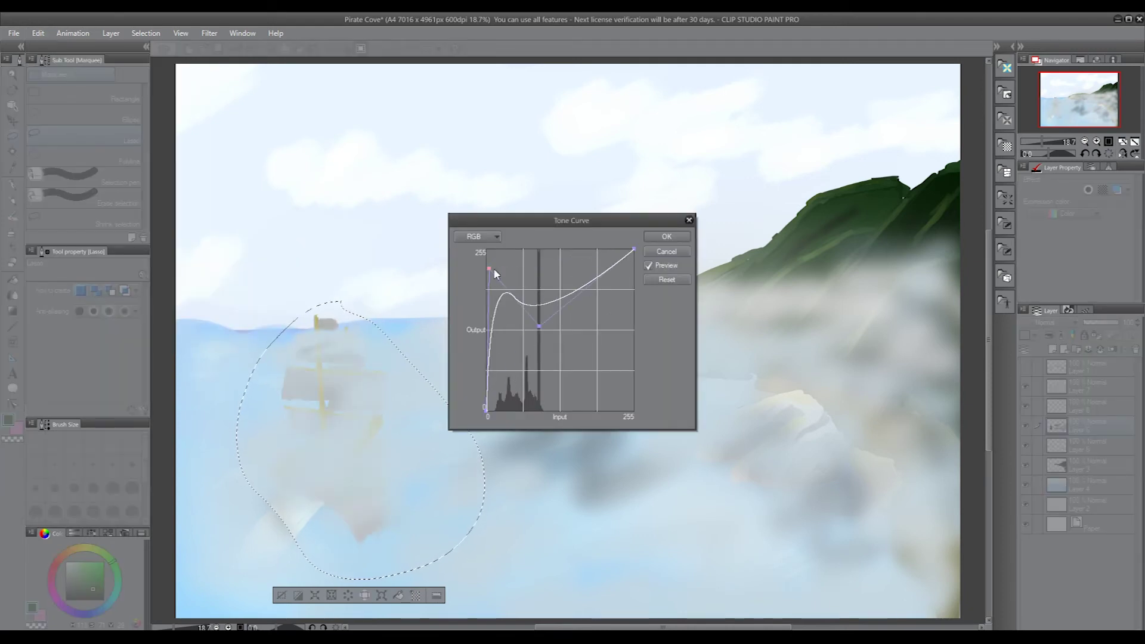
left_click_drag(533, 334, 533, 354)
left_click_drag(541, 272, 525, 304)
mouse_move(533, 354)
left_mouse_down()
mouse_move(520, 362)
mouse_move(518, 348)
left_mouse_up()
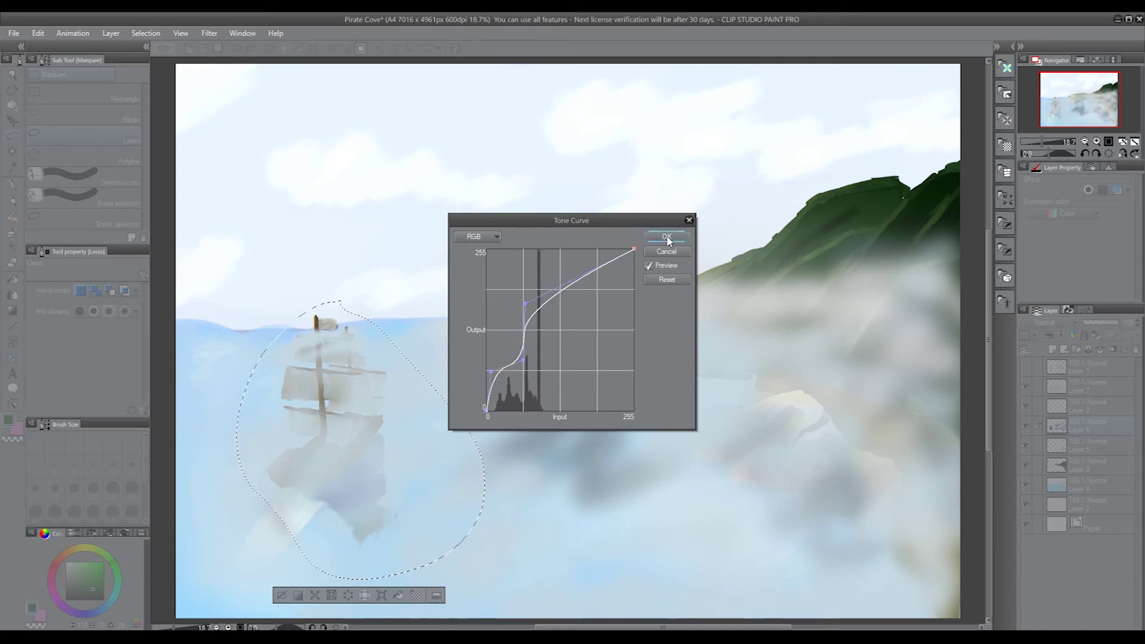
left_click(666, 237)
Airbrush the ship's reflection and the water around it with sampled colours, and clear the selection
key("b")
left_click(370, 528, "alt")
mouse_move(358, 495)
left_mouse_down()
mouse_move(346, 483)
mouse_move(364, 459)
left_mouse_up()
left_click(286, 513, "alt")
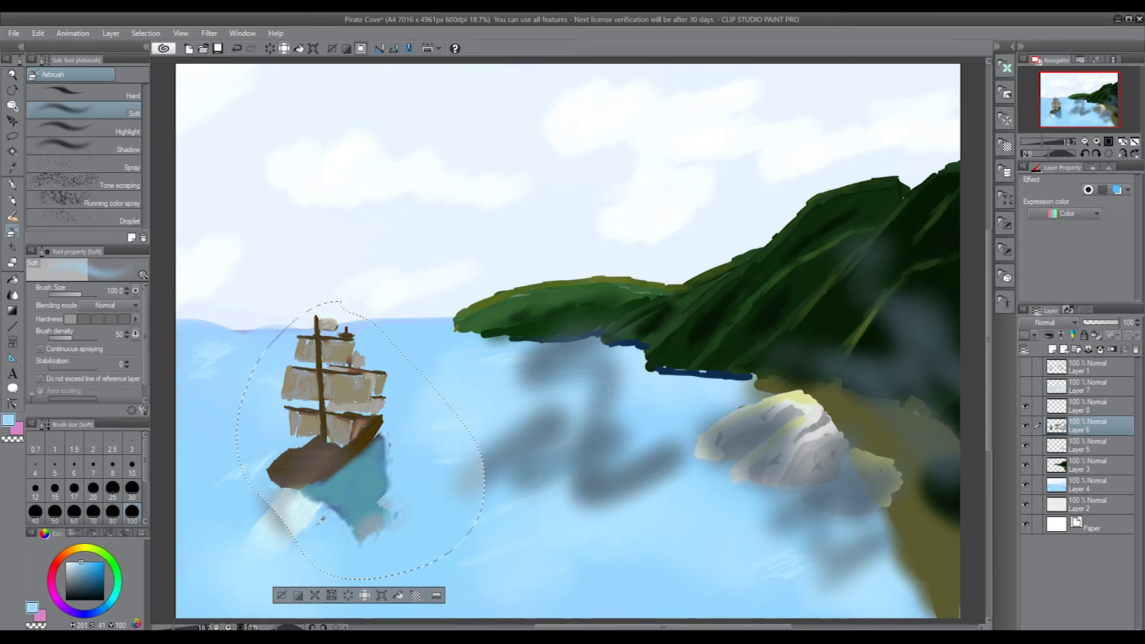
key("ctrl+d")
Airbrush a soft white wake behind the ship on Layer 6 at size 250, checking it with the fog hidden
left_click(510, 461, "alt")
left_click_drag(480, 447, 486, 494)
left_click(257, 507, "alt")
left_click(66, 562)
left_click_drag(298, 513, 251, 531)
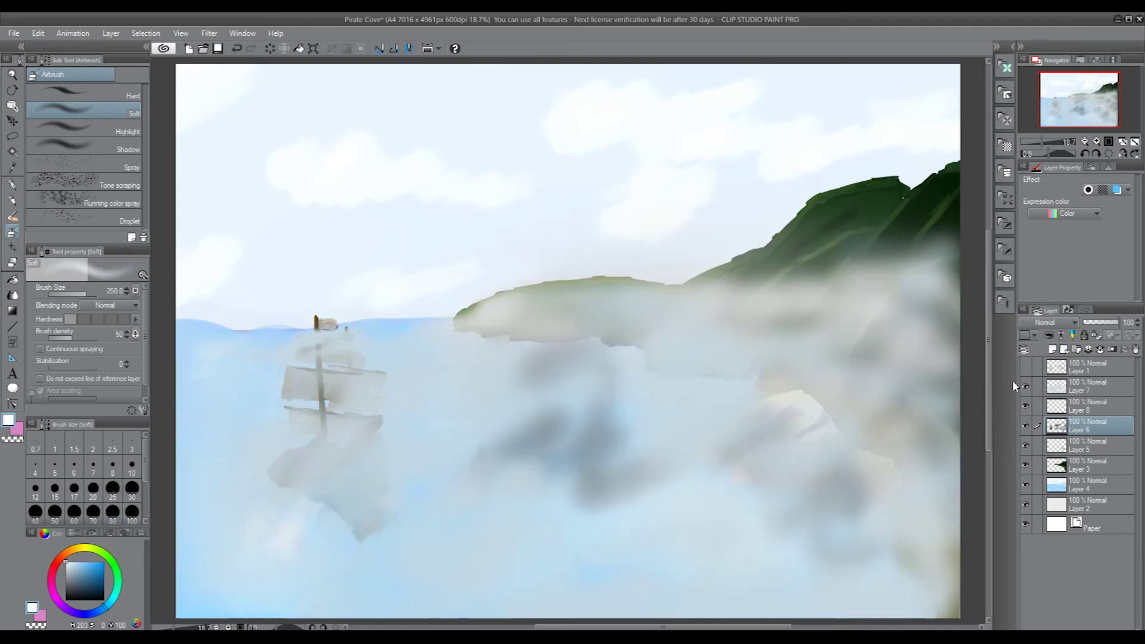
left_click(1026, 386)
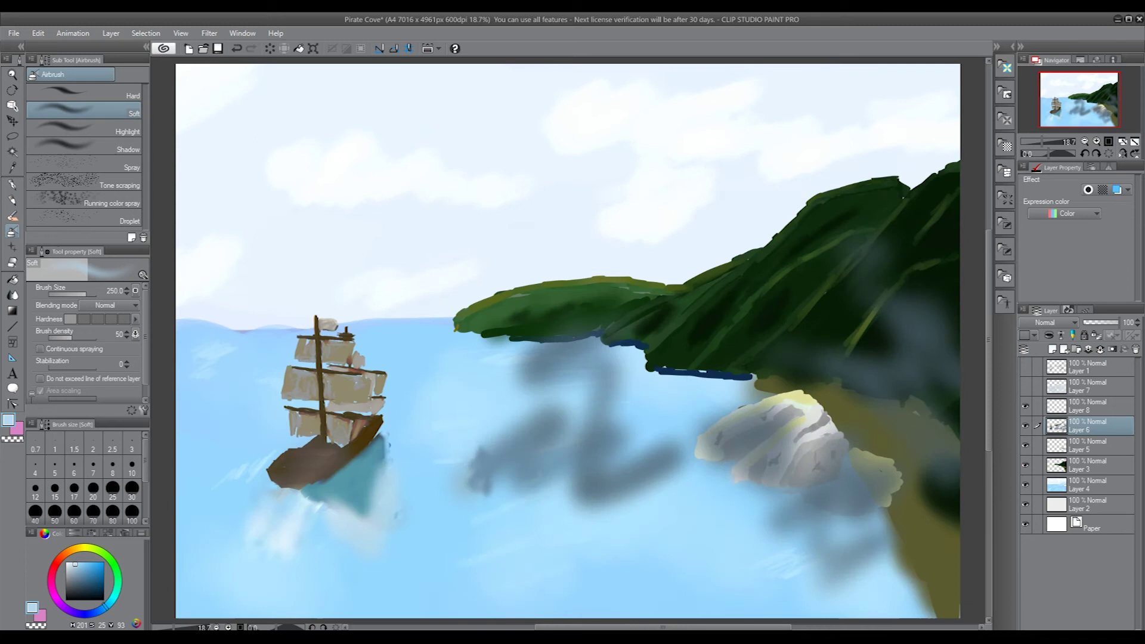
left_click(1025, 386)
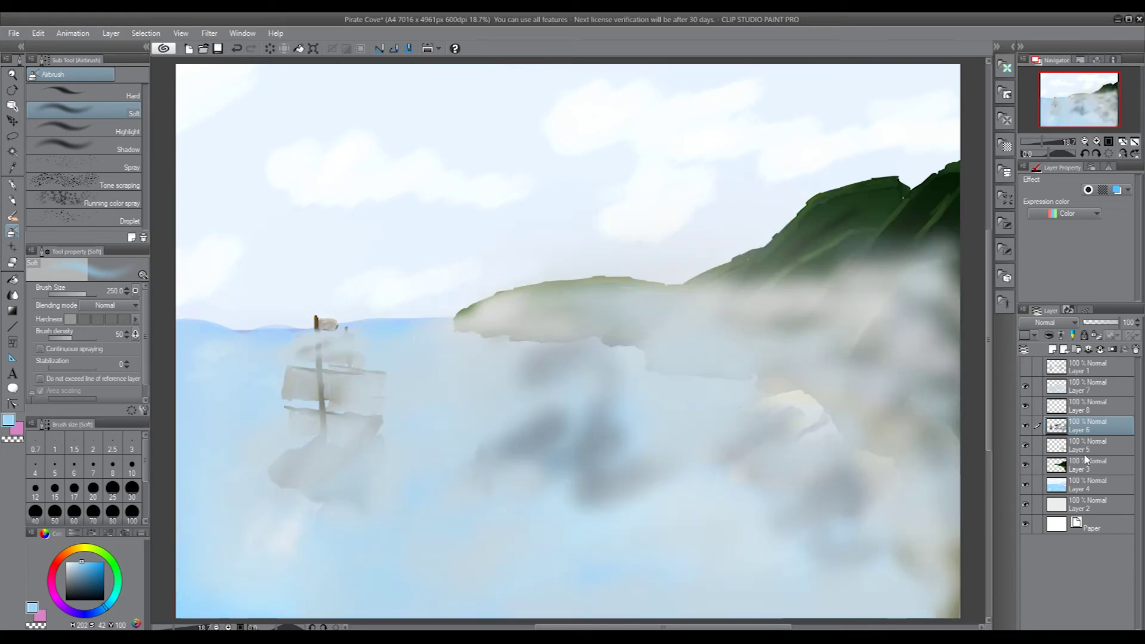
Adjust the boulder's tones on Layer 5 with an RGB tone curve that lifts the shadows and lowers the highlights
left_click(1085, 449)
left_click(37, 33)
mouse_move(119, 230)
left_click(250, 272)
left_click_drag(633, 411, 634, 320)
left_click_drag(614, 371, 517, 321)
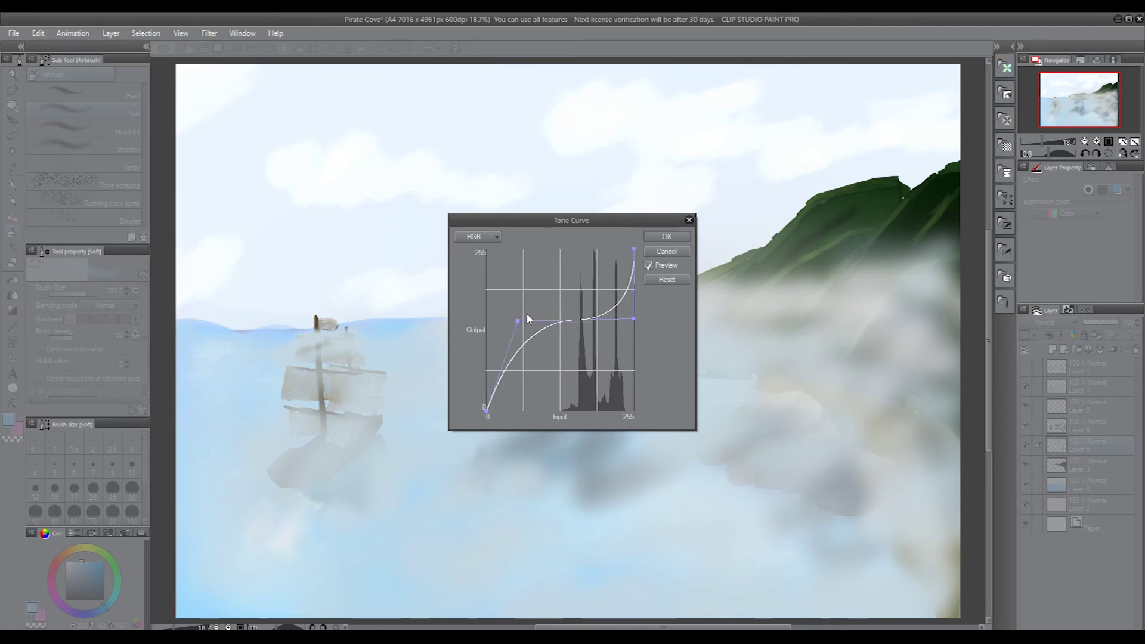
key("Return")
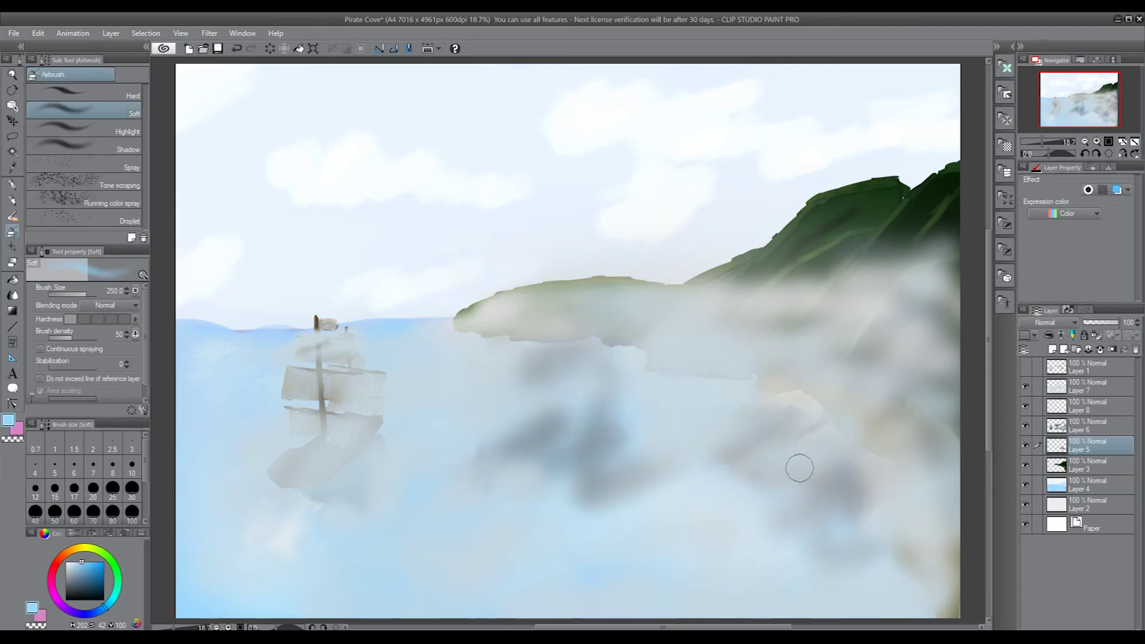
Airbrush pale blue-grey fog on Layer 7 over the dark patches in the sea, the horizon and the ship
key("alt+]")
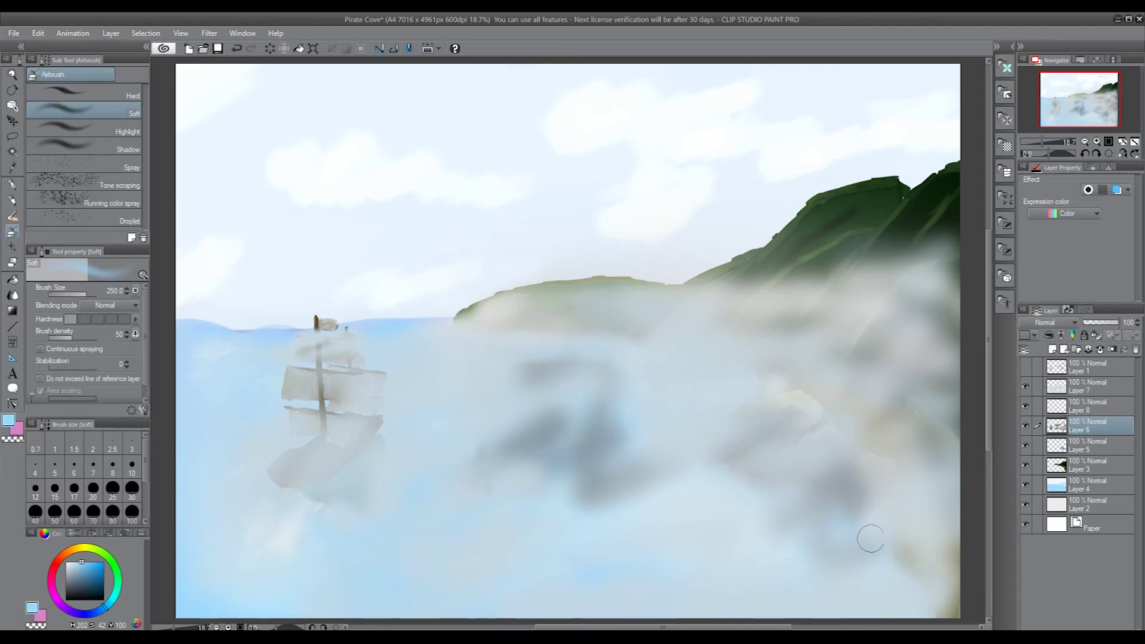
left_click_drag(417, 325, 443, 320)
key("alt+]")
left_click(587, 339, "alt")
mouse_move(586, 339)
left_mouse_down()
mouse_move(567, 429)
mouse_move(589, 480)
left_mouse_up()
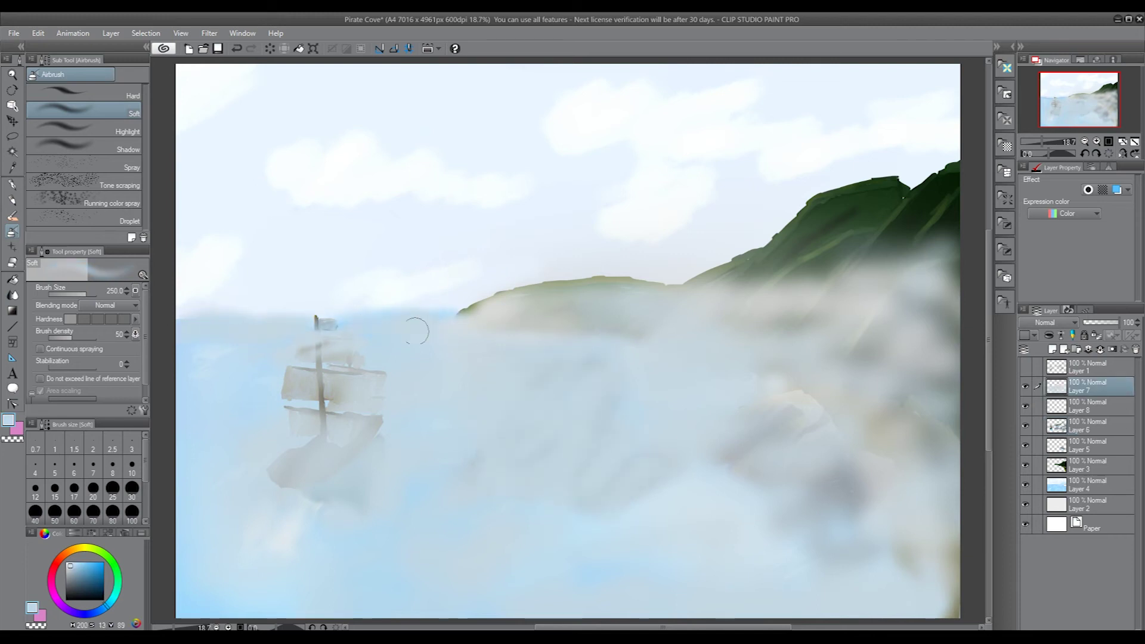
mouse_move(363, 391)
left_mouse_down()
mouse_move(322, 397)
mouse_move(296, 490)
left_mouse_up()
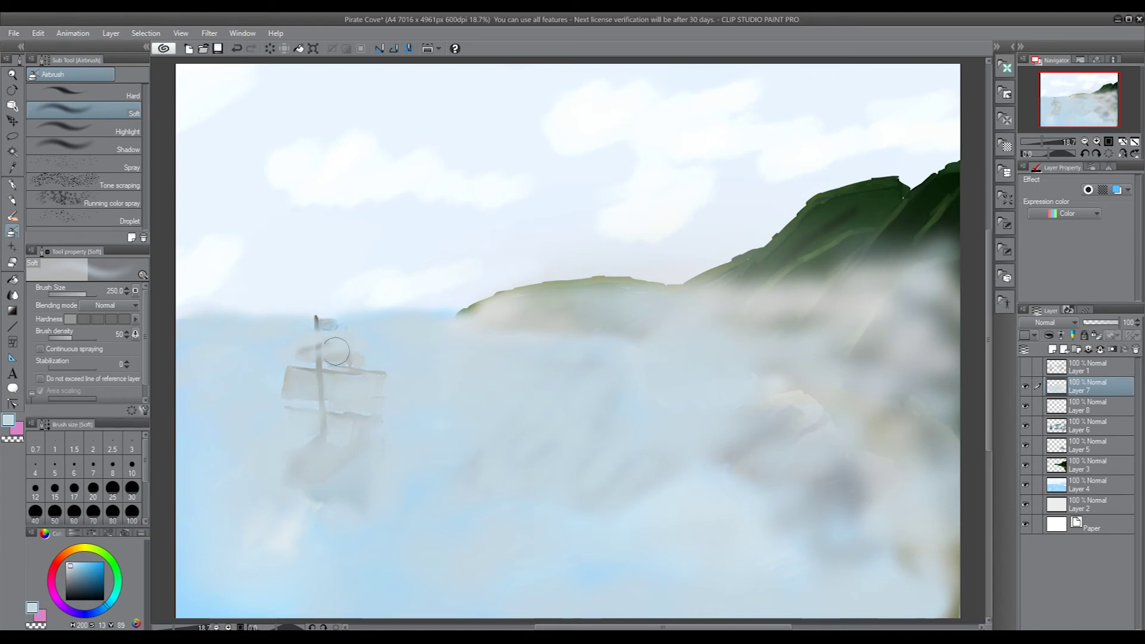
Clear a little fog from the ship's masthead and upper sails on Layer 7 with the Soft eraser at size 300
key("e")
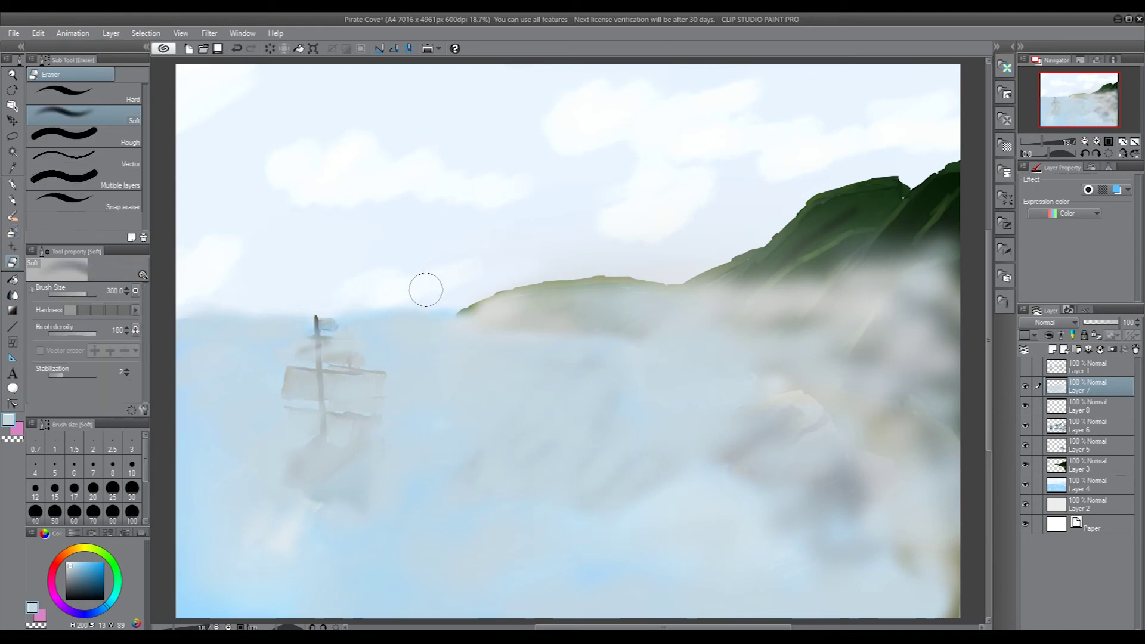
scroll(585, 260, "right", 3)
scroll(639, 350, "up", 2)
Add a new layer above Layer 7, try the Spray airbrush, and choose the Oil paint brush with white instead
key("alt+]")
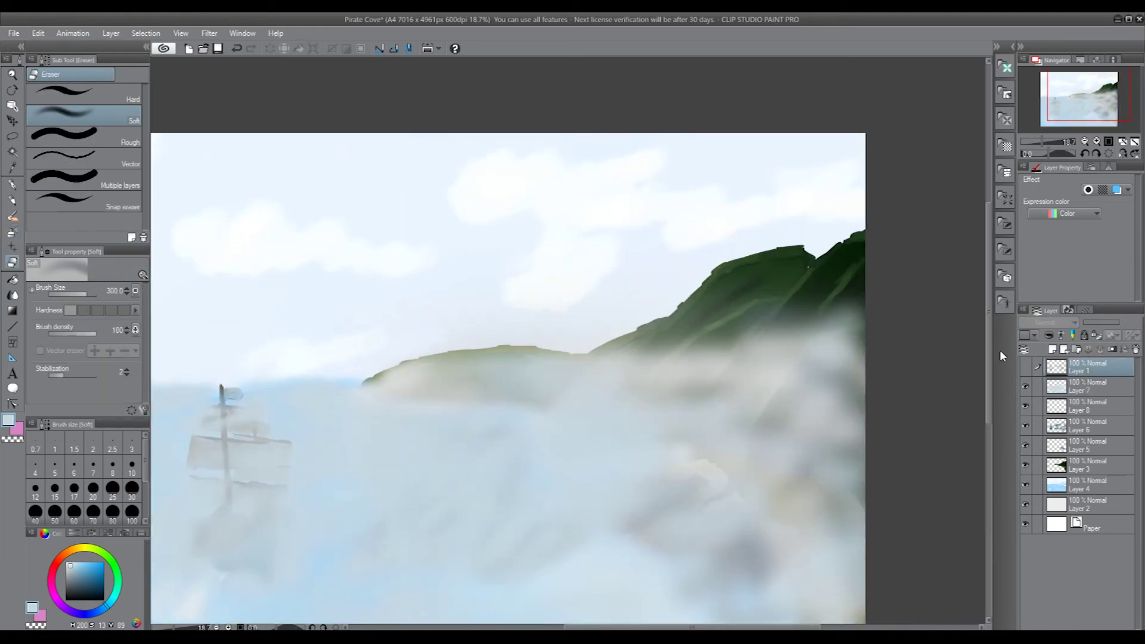
key("alt+[")
key("ctrl+shift+n")
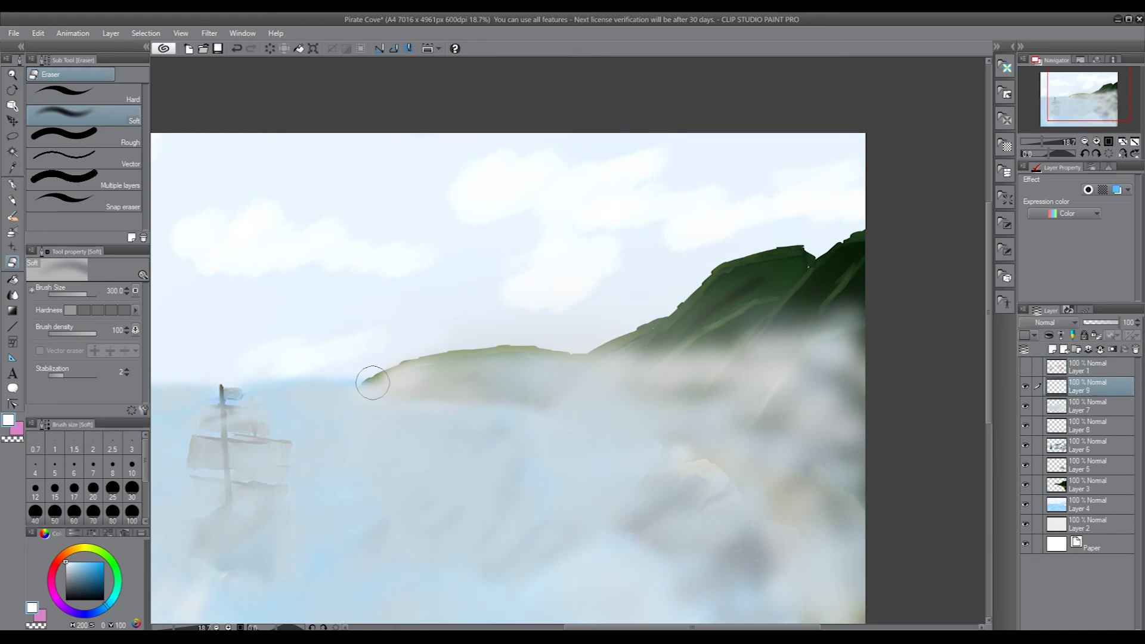
key("b")
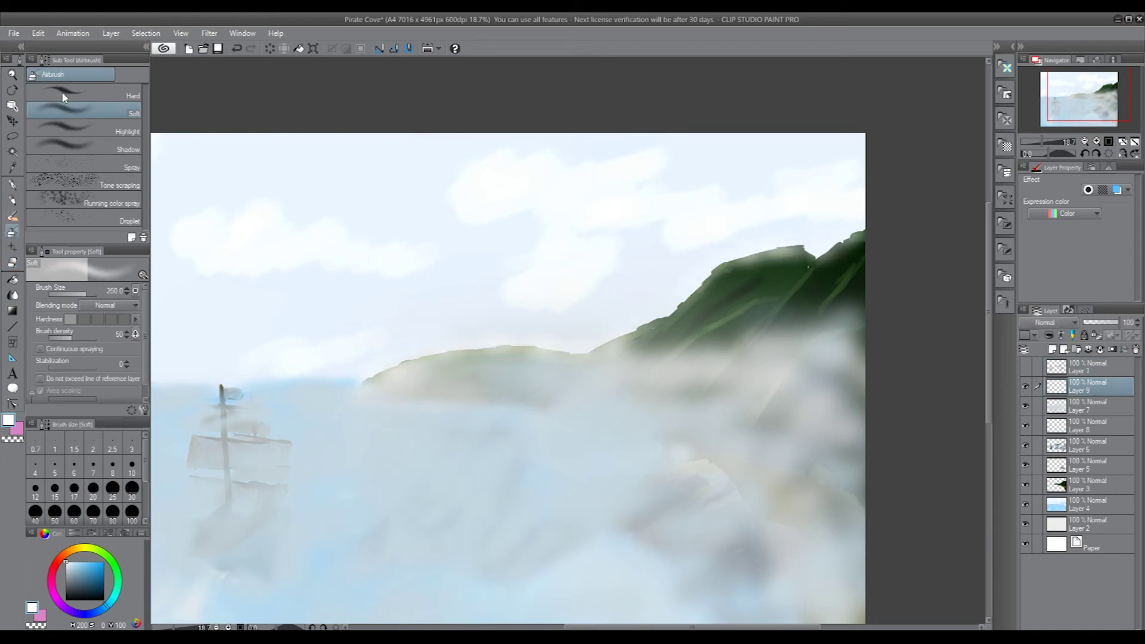
left_click(141, 203)
left_click(136, 171)
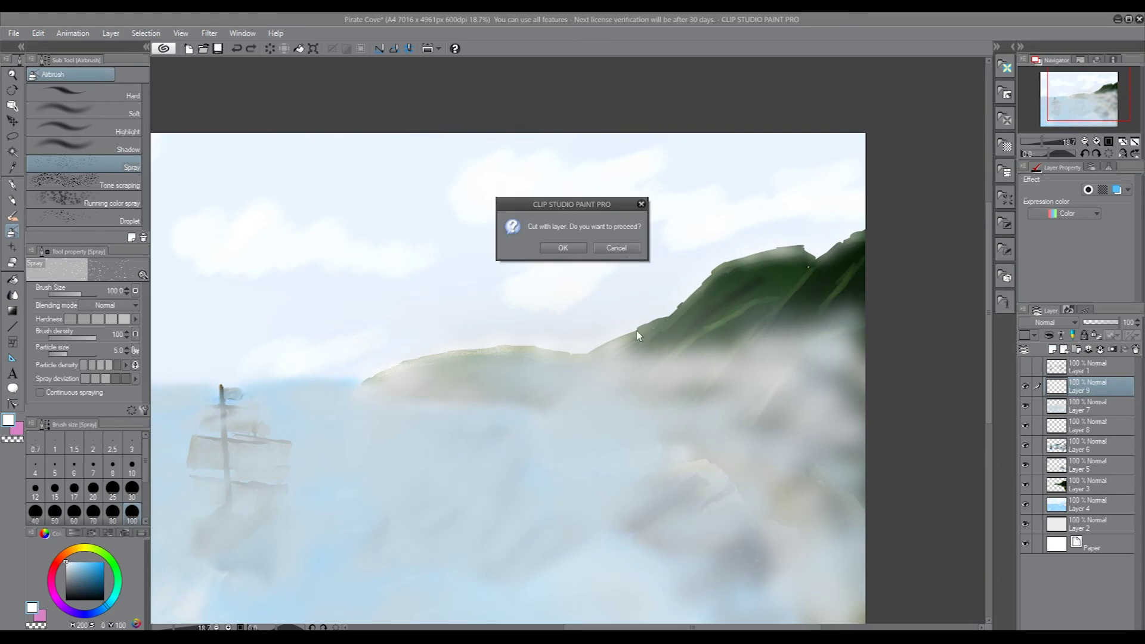
key("Escape")
key("b")
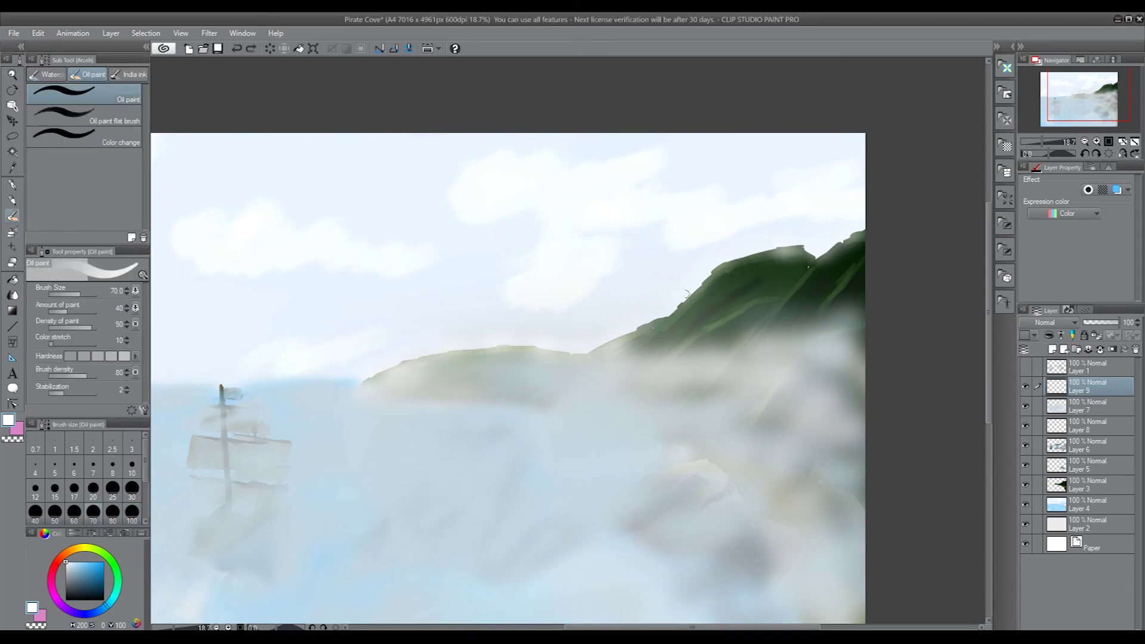